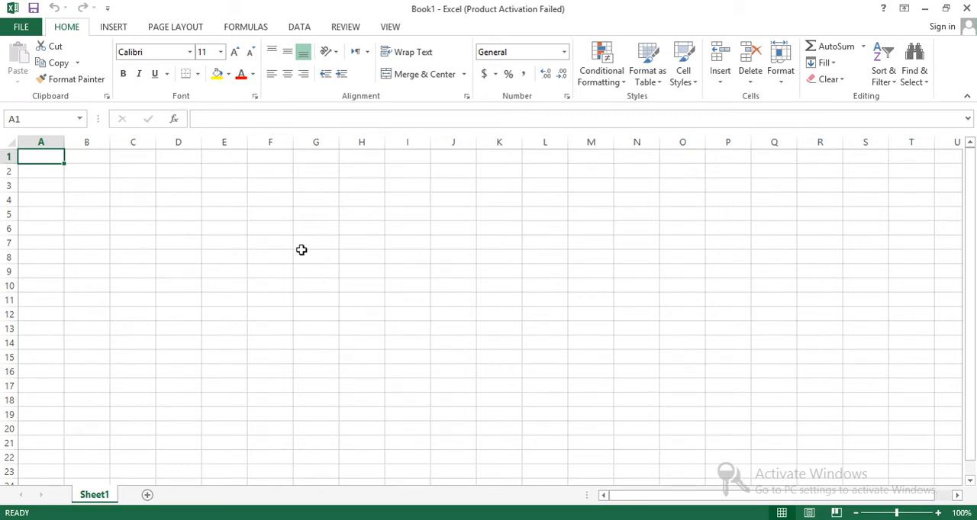
Insert a table at cell A1, leaving the option for existing headers off
left_click(112, 29)
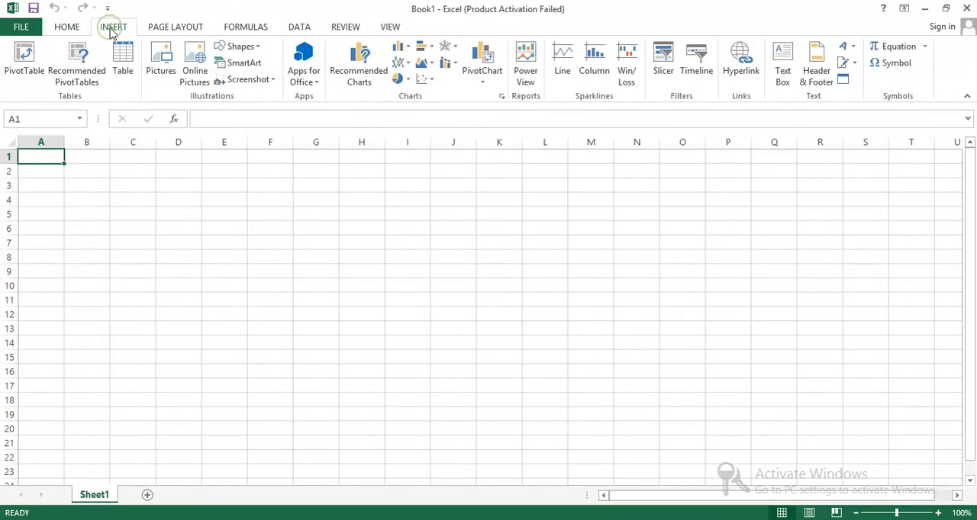
left_click(122, 53)
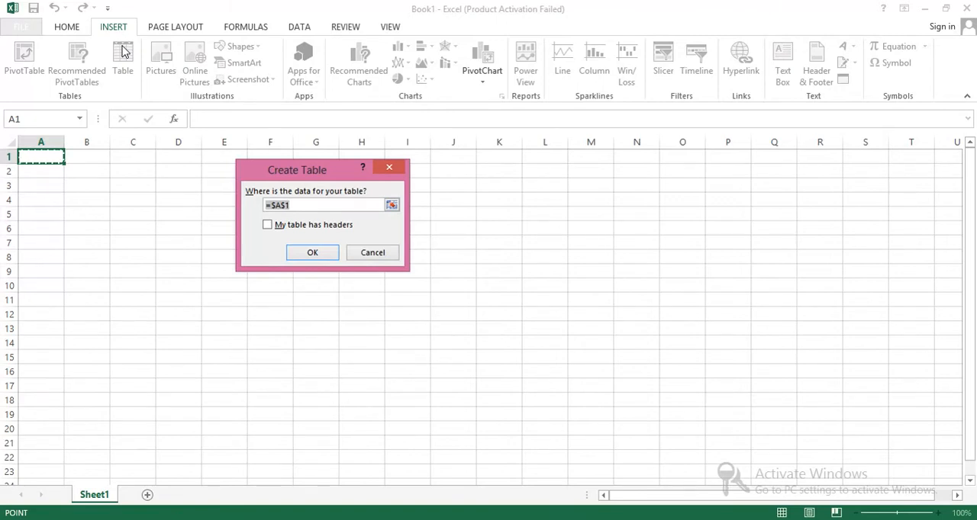
left_click(392, 205)
left_click(395, 188)
left_click(310, 254)
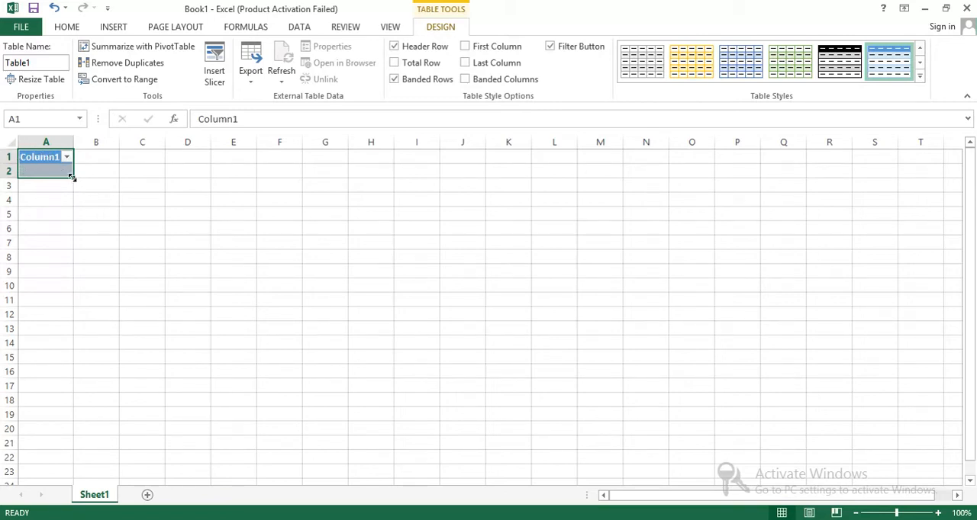
Stretch the table across to column I, and undo both the resizing and the table's creation
left_click_drag(71, 177, 430, 216)
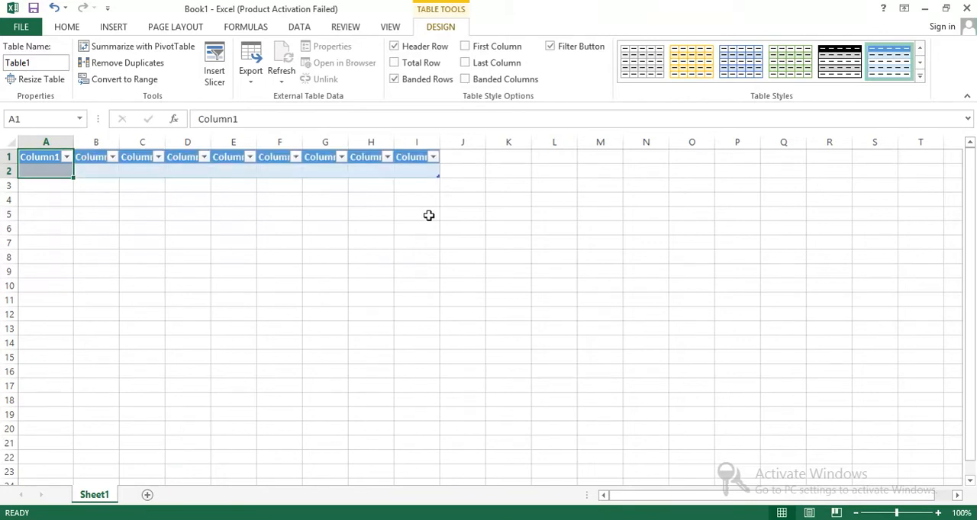
key("ctrl+z")
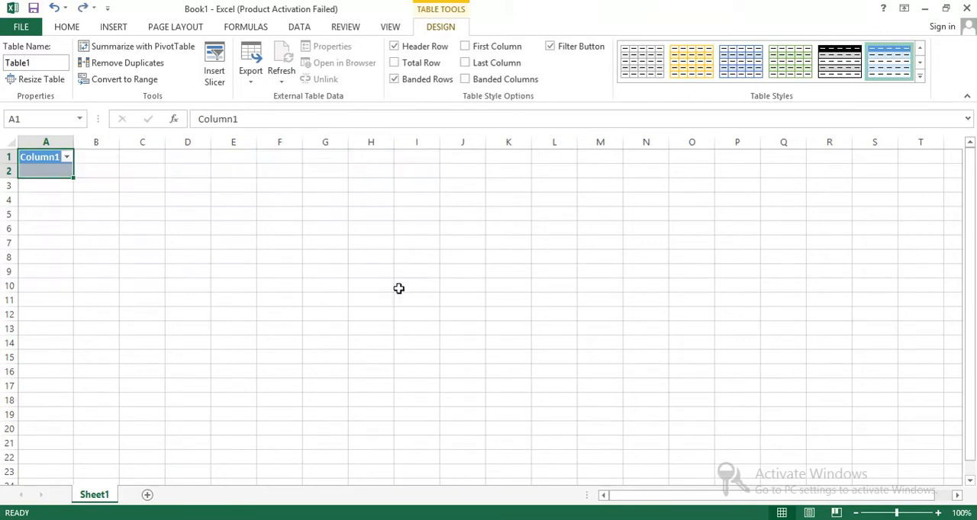
key("ctrl+z")
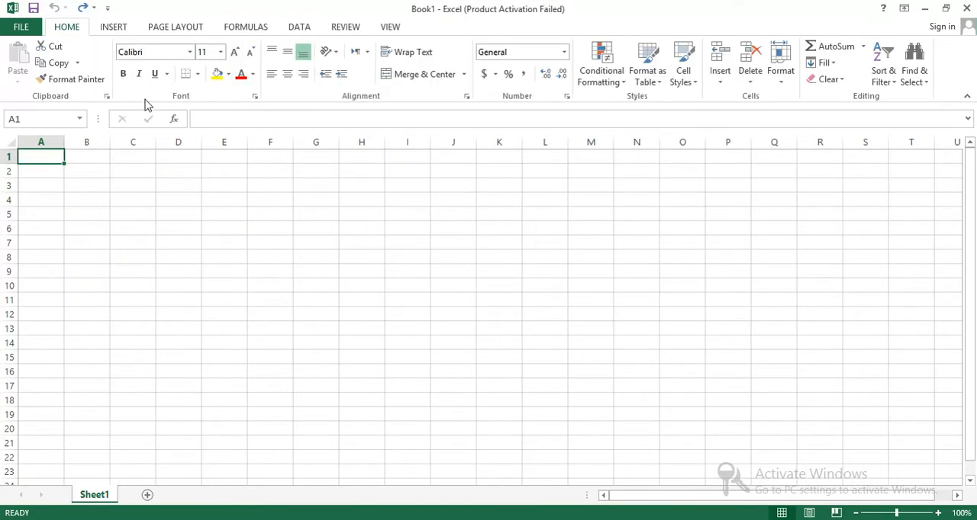
left_click(115, 30)
left_click(123, 67)
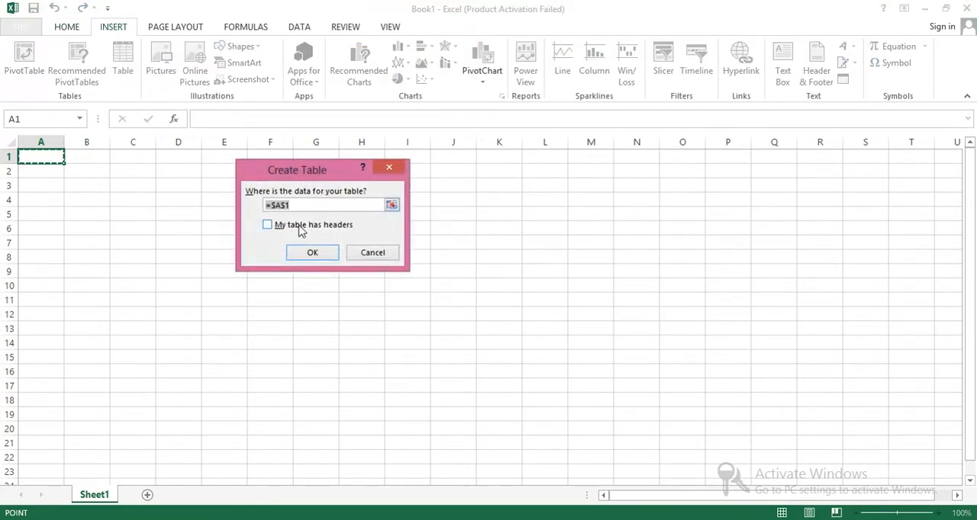
left_click(391, 204)
left_click(319, 189)
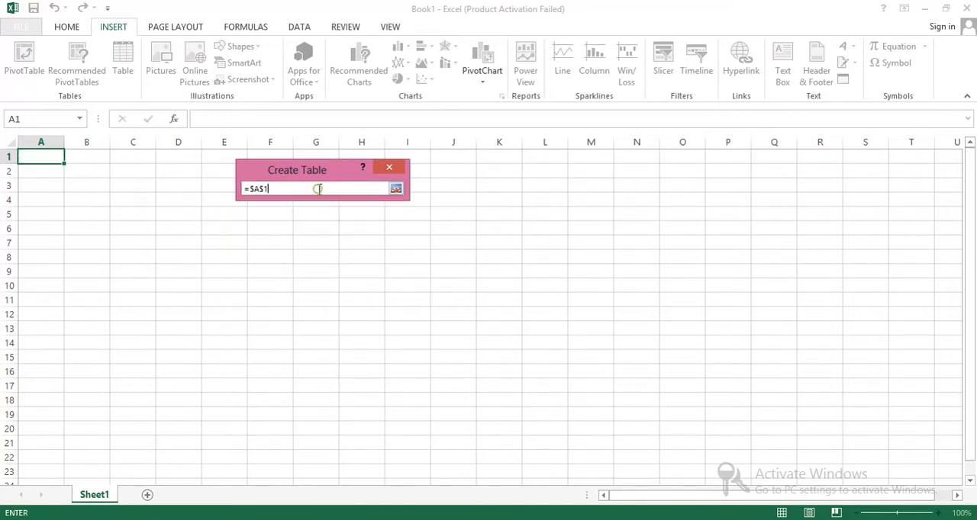
key("Left")
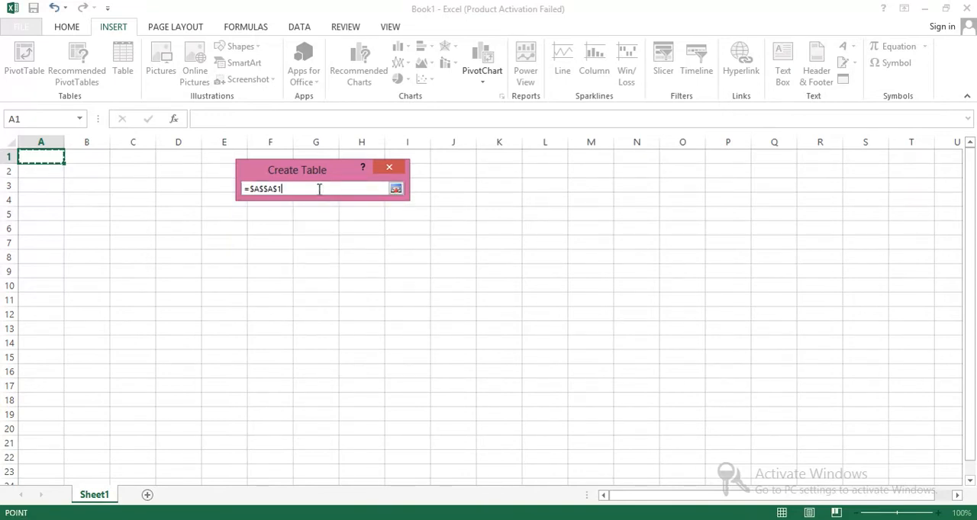
key("BackSpace")
key("BackSpace")
key("BackSpace")
key("BackSpace")
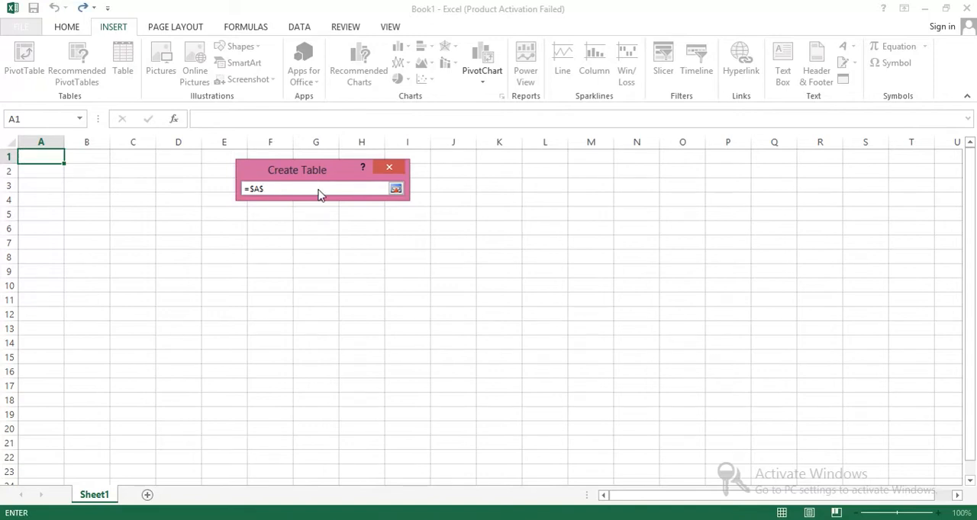
key("Left")
key("Left")
key("BackSpace")
key("BackSpace")
key("BackSpace")
left_click(389, 168)
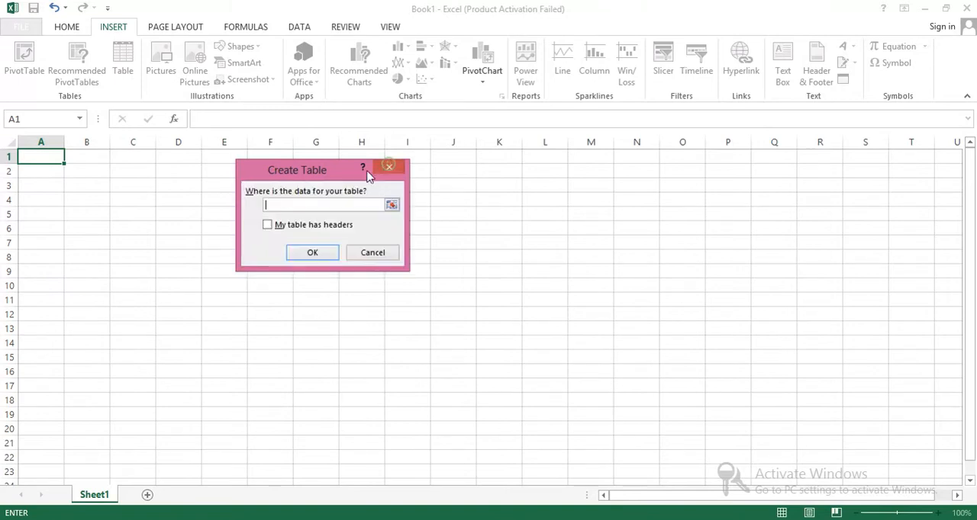
left_click(373, 257)
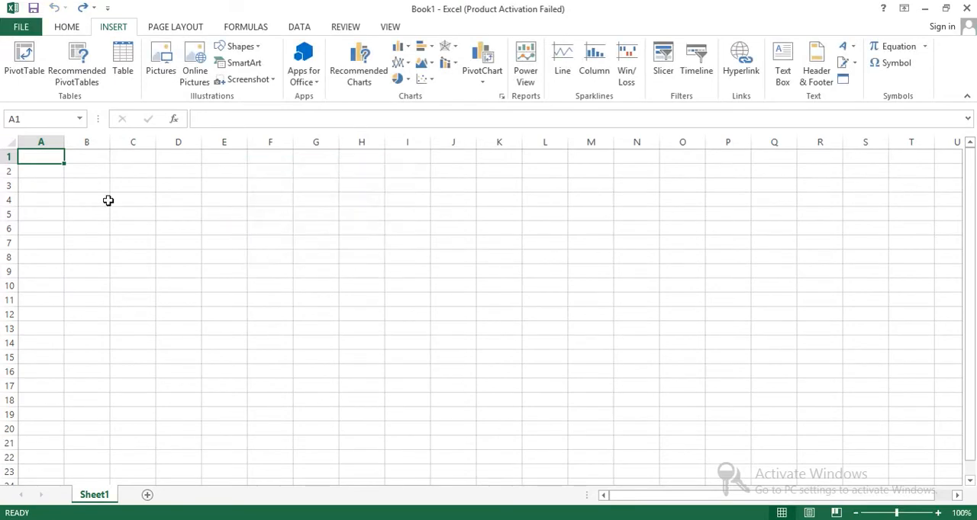
Create a table from the range A1:C1 and extend it across to column G
left_click_drag(105, 158, 155, 158)
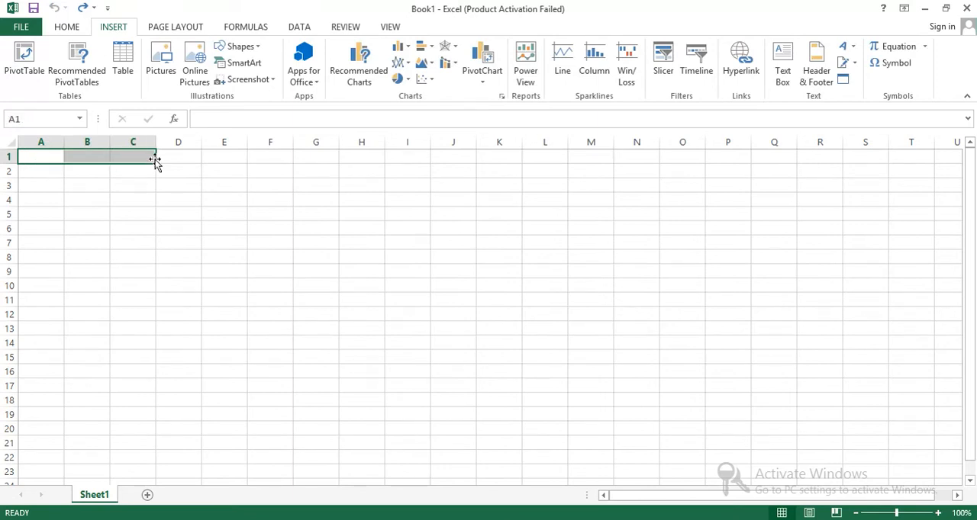
left_click(123, 55)
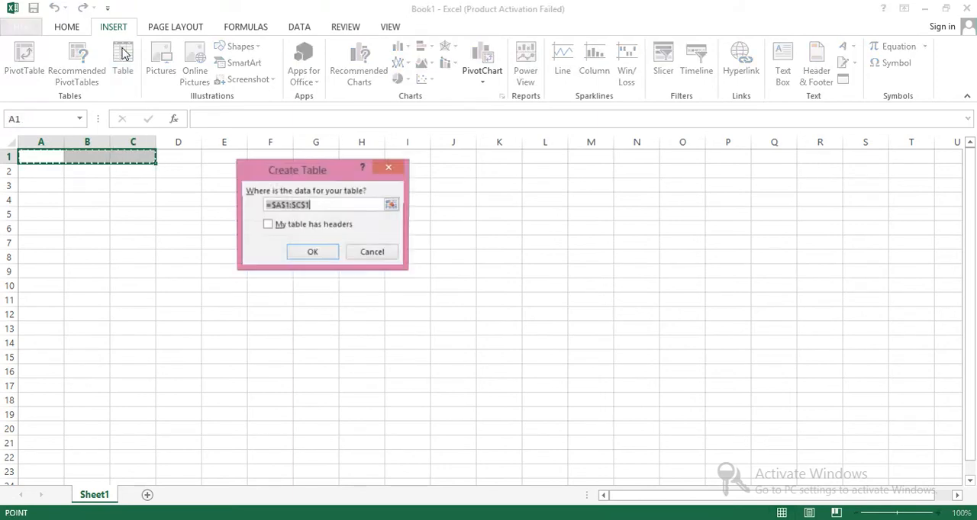
left_click(305, 251)
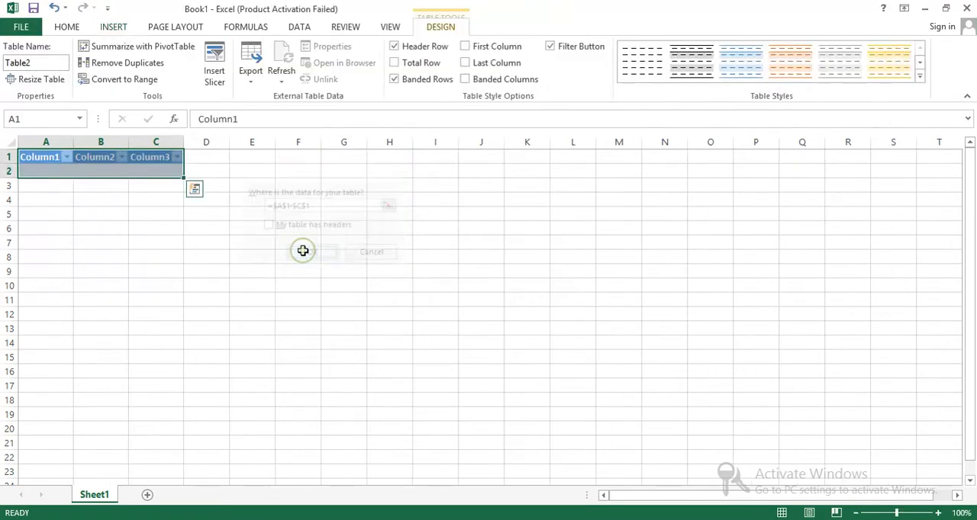
left_click(224, 314)
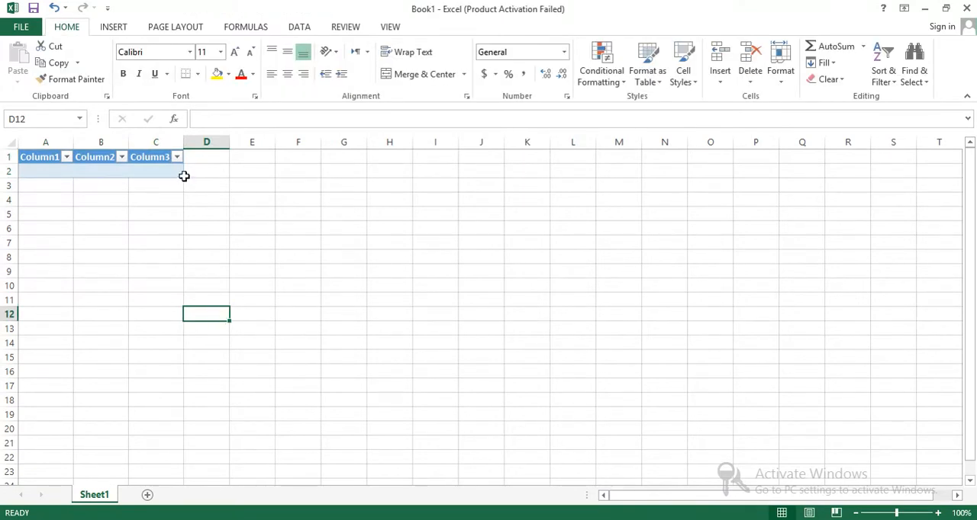
left_click_drag(181, 176, 376, 187)
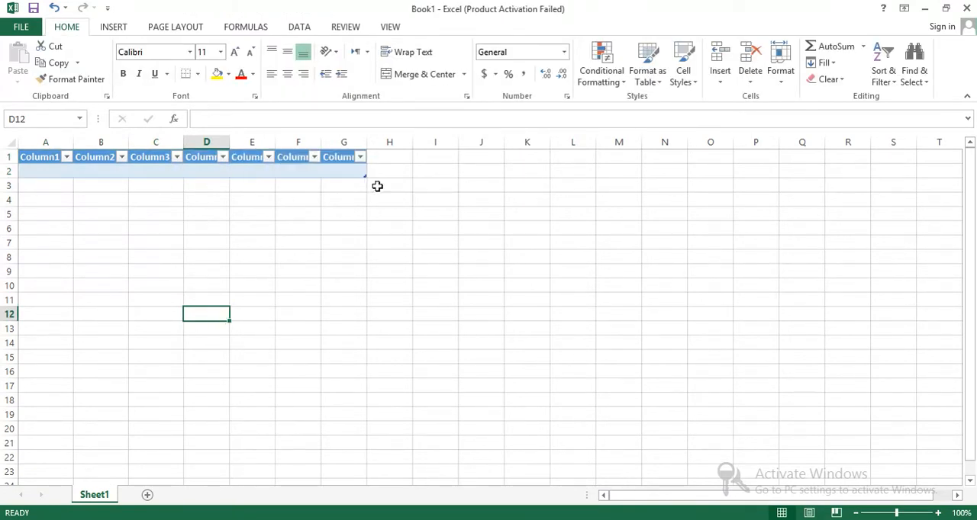
Insert two blank columns before the table, at column A
right_click(33, 144)
left_click(68, 243)
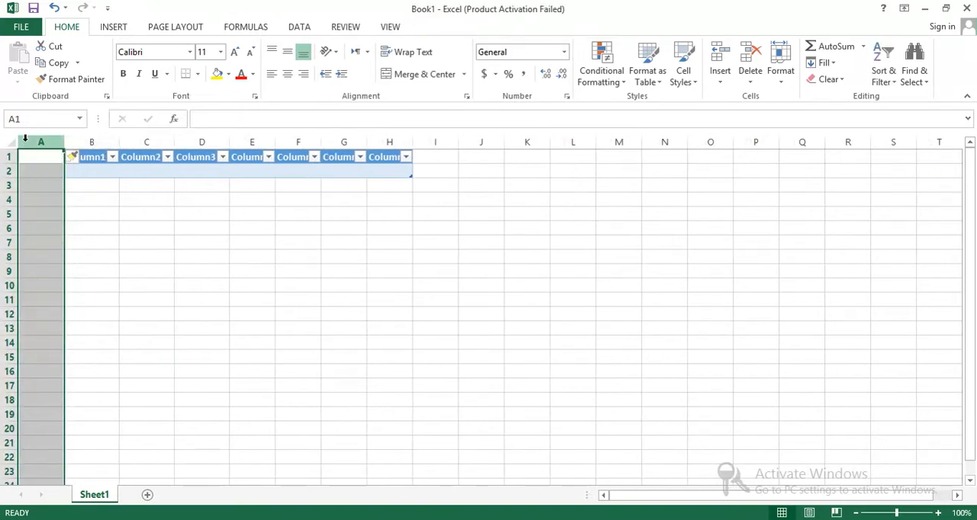
right_click(31, 143)
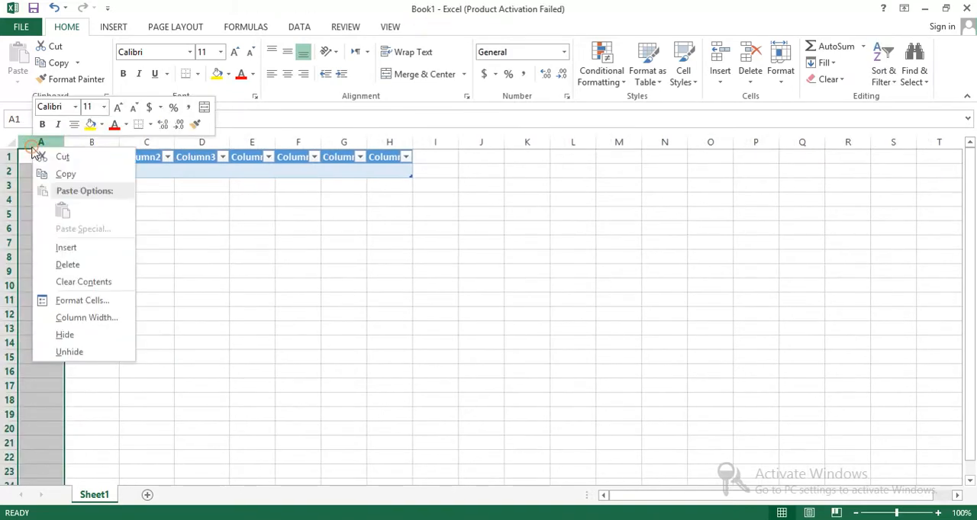
left_click(67, 248)
Dismiss the Office activation wizard and insert two blank rows above the table, at row 1
right_click(4, 157)
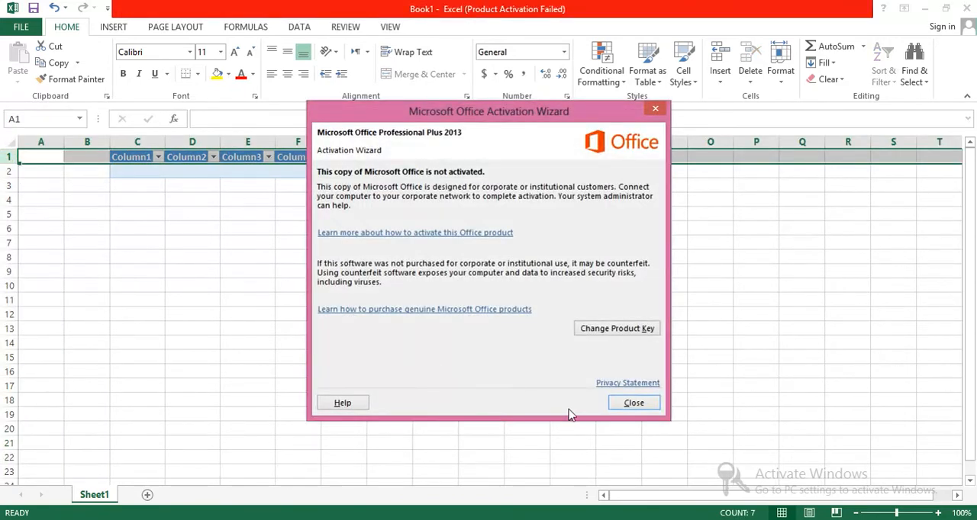
left_click(632, 402)
right_click(6, 156)
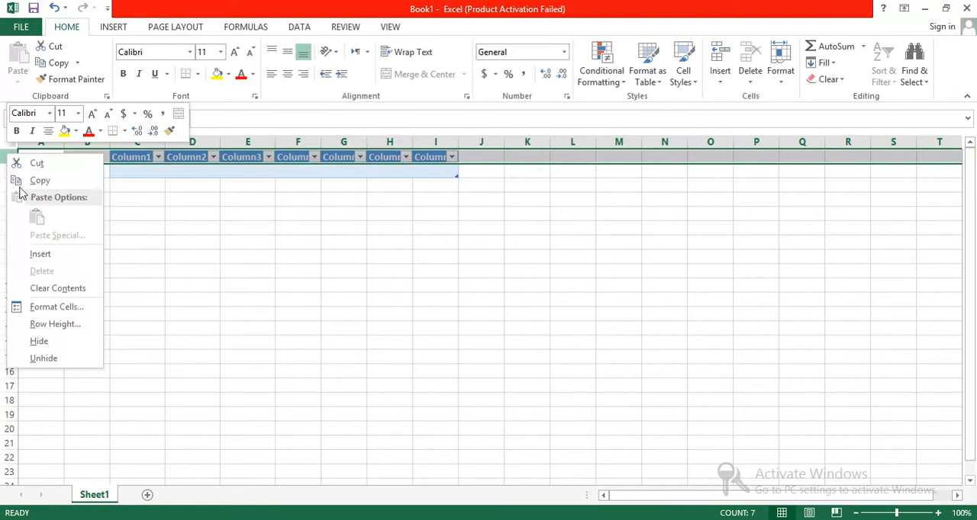
left_click(39, 254)
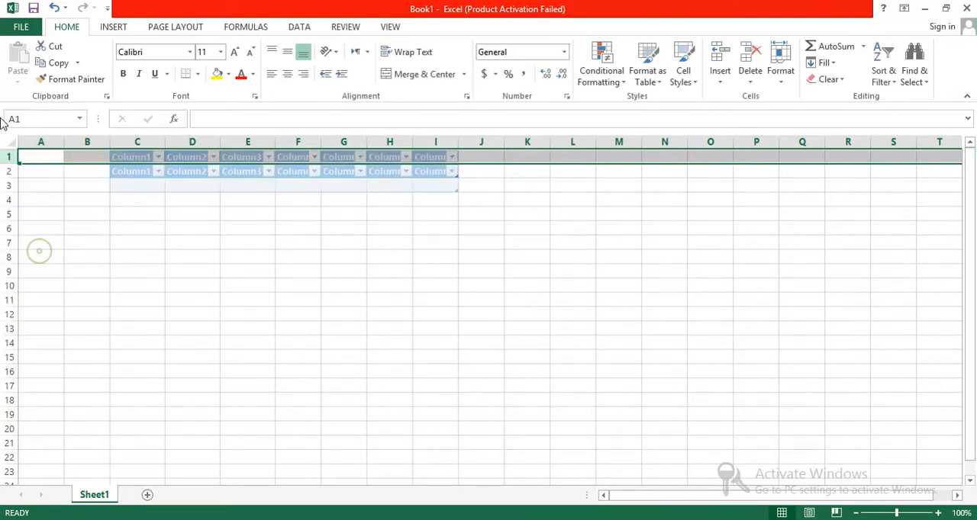
right_click(6, 158)
left_click(40, 257)
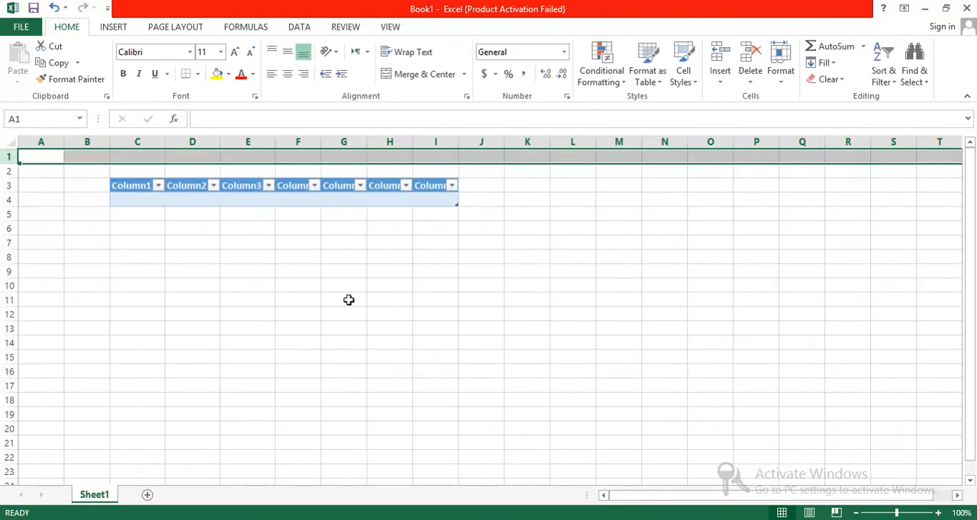
Name the table's first three column headers S.No, Name and F/Name, starting in cell C3
left_click(140, 188)
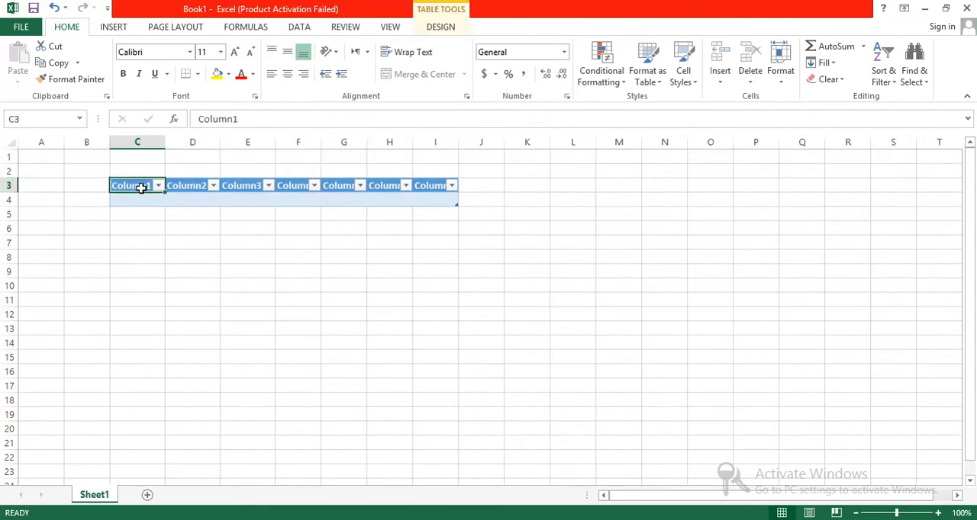
type("S.No")
key("Tab")
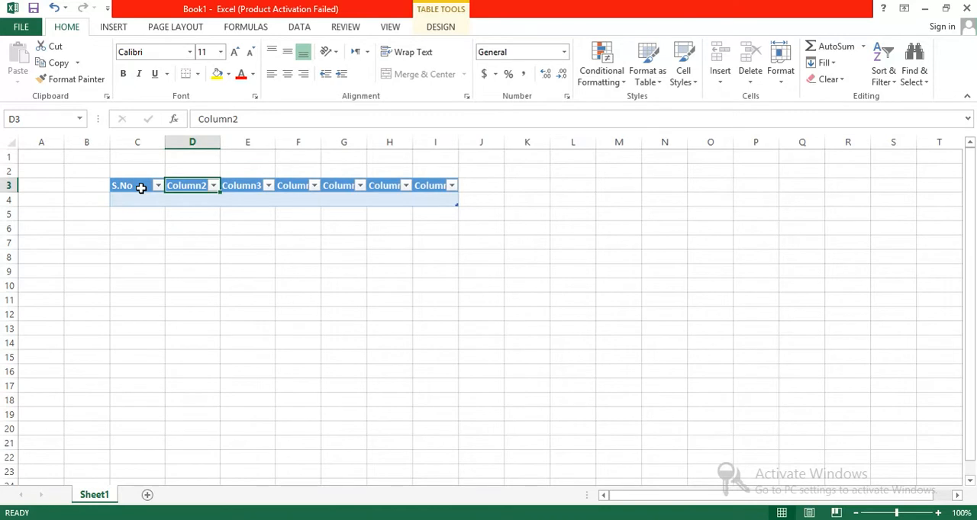
type("Name")
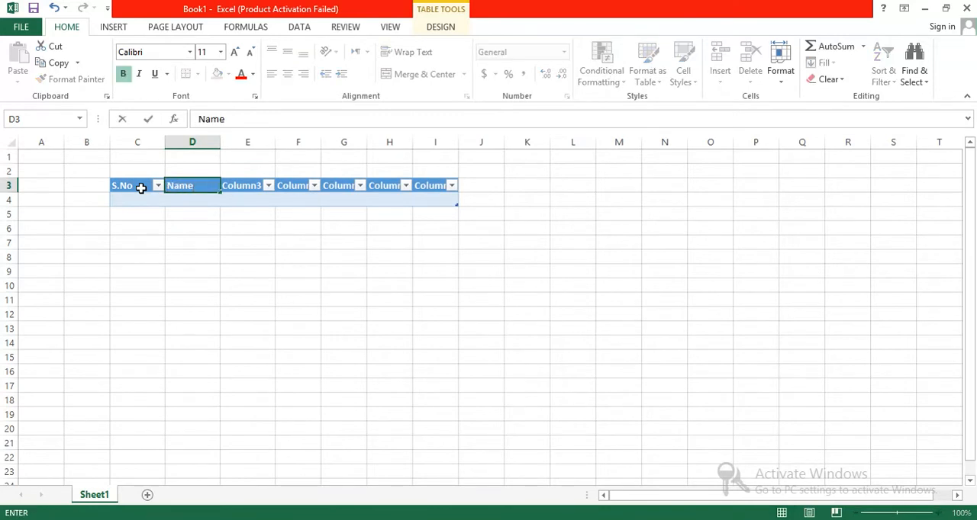
key("Tab")
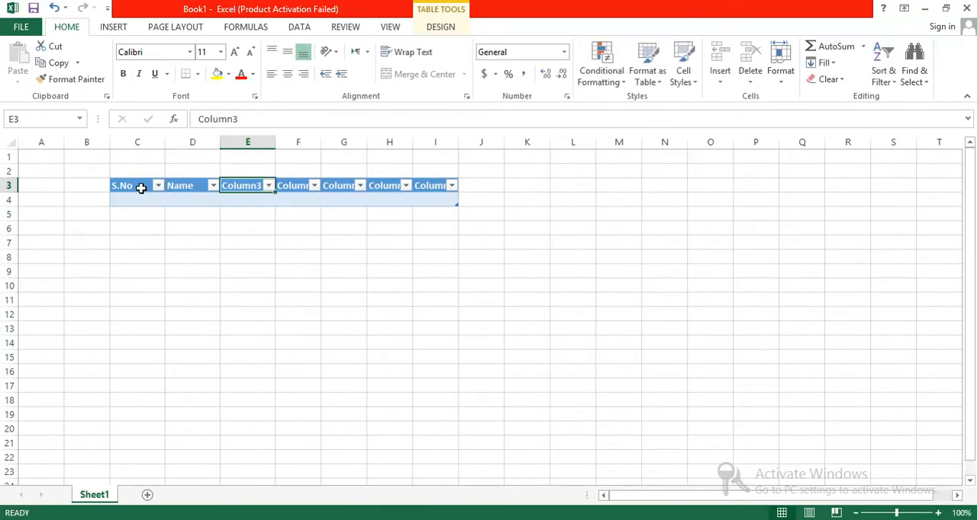
type("F/Name")
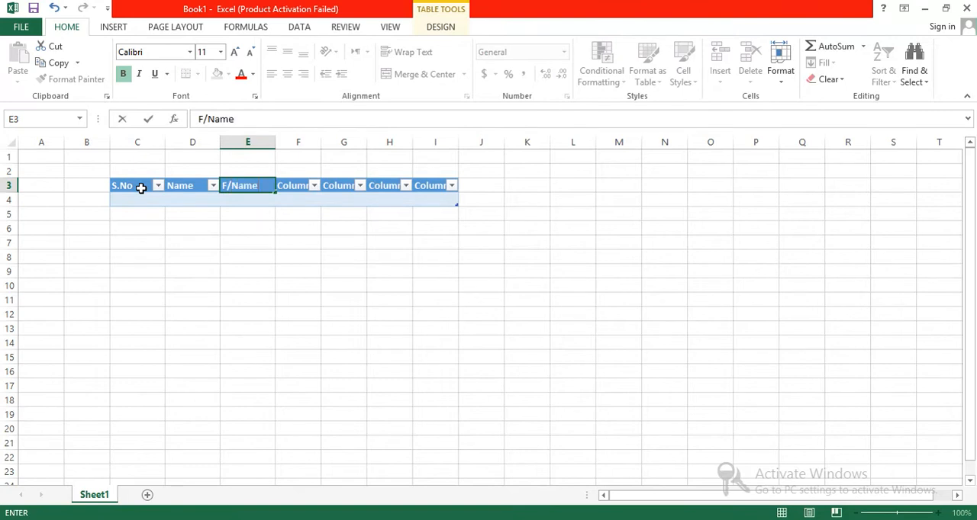
key("Tab")
Name the remaining four column headers, F3 to I3, CNIC #, Phone, Email and Address
type("CNIC #")
key("Tab")
type("PH")
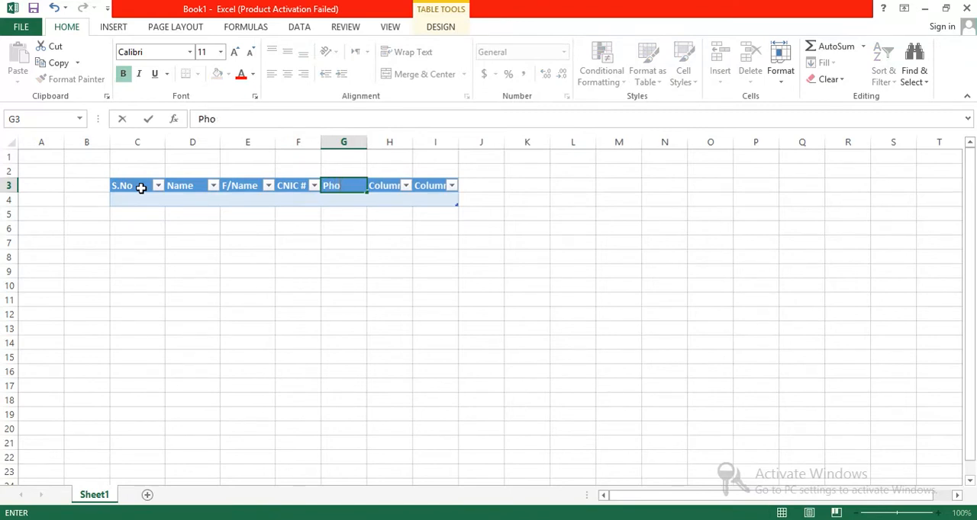
key("Tab")
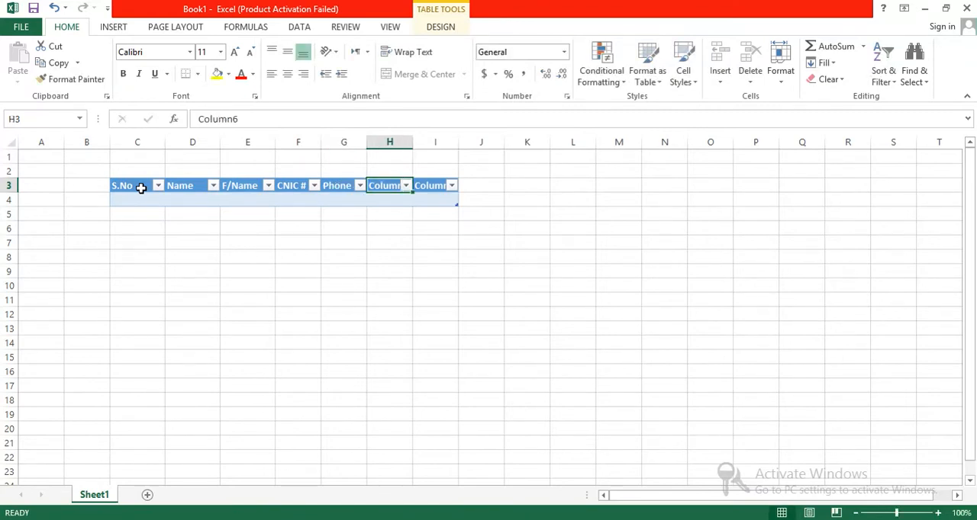
type("Ad")
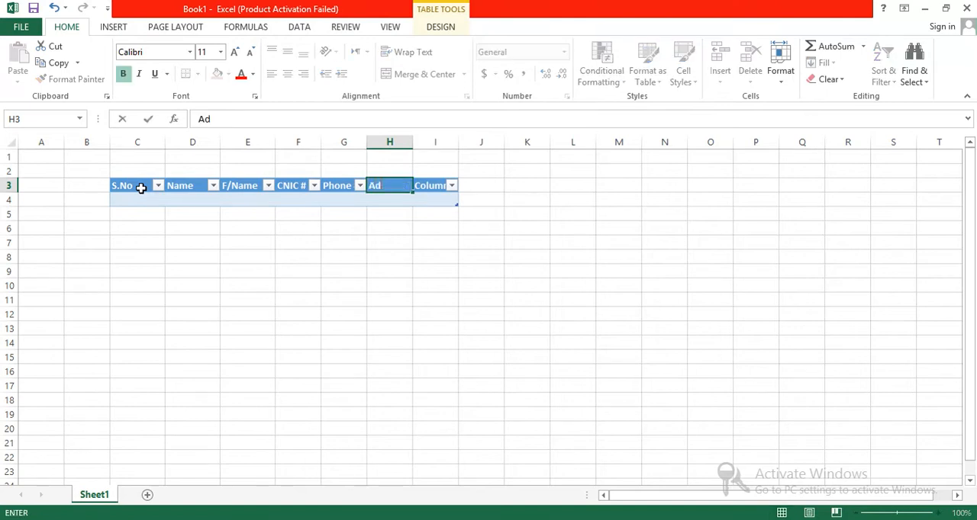
key("BackSpace")
key("BackSpace")
type("Email")
key("Tab")
type("A")
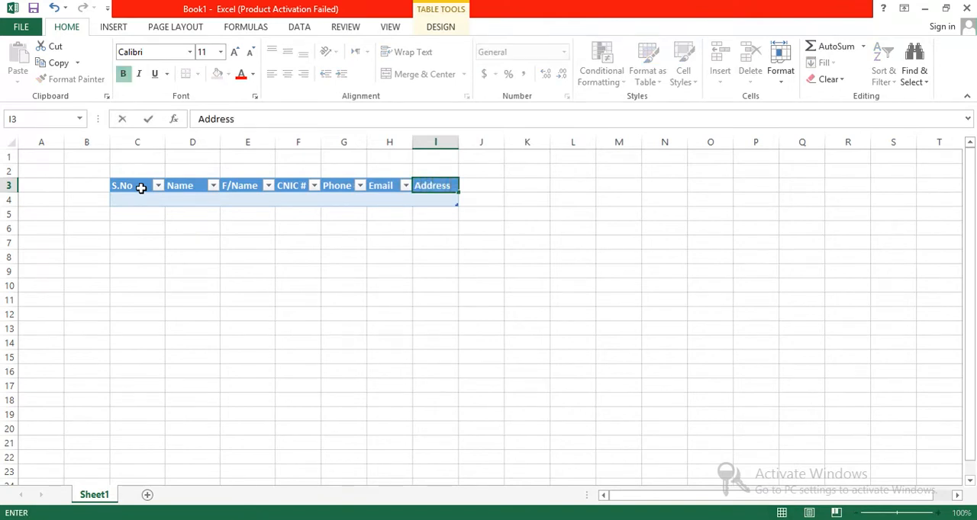
left_click(351, 295)
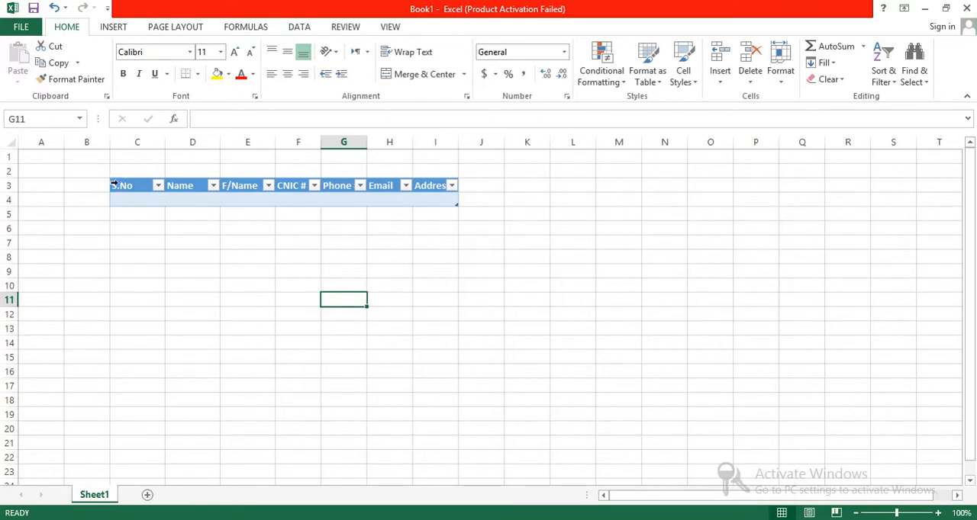
Set the width of the table's columns C to I to 15 and narrow the S.No column by eye
left_click_drag(112, 186, 442, 292)
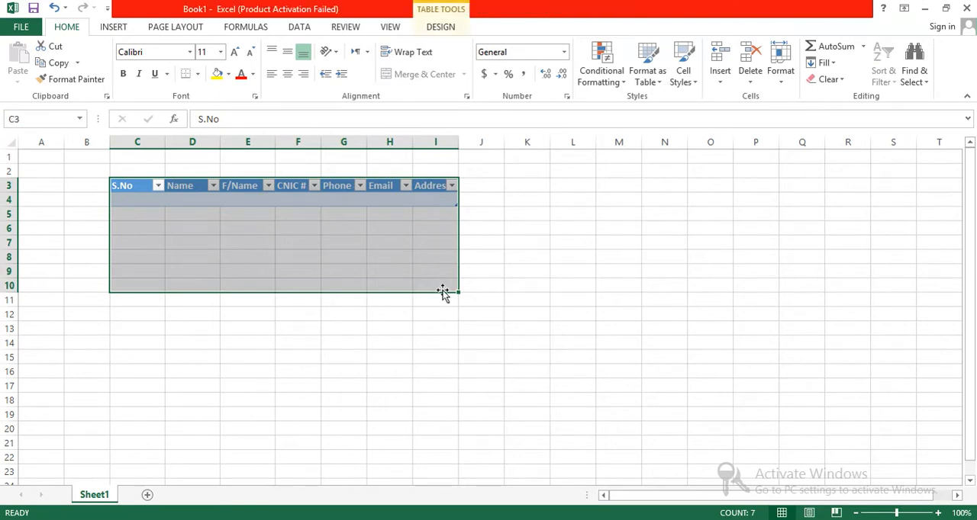
key("shift+Up")
key("shift+Up")
key("shift+Up")
key("shift+Up")
key("shift+Up")
key("shift+Up")
key("shift+Up")
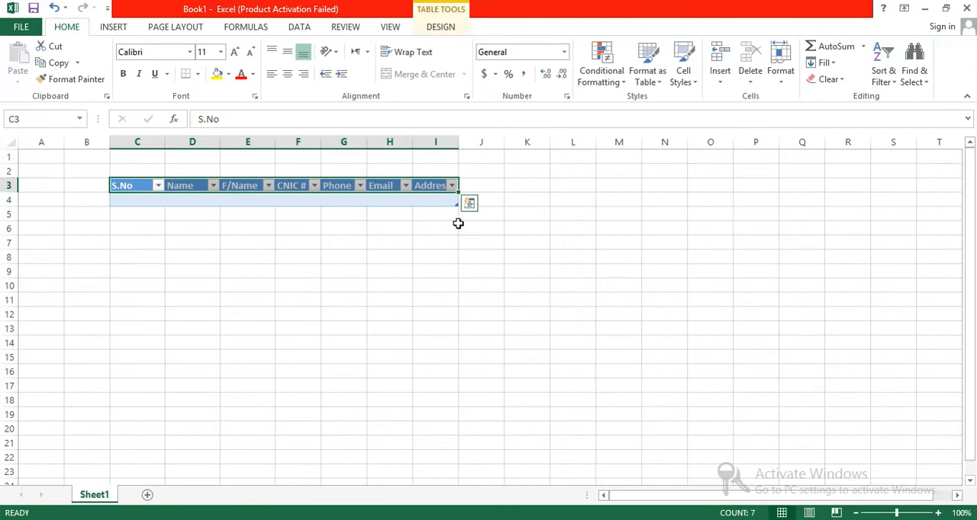
left_click(780, 73)
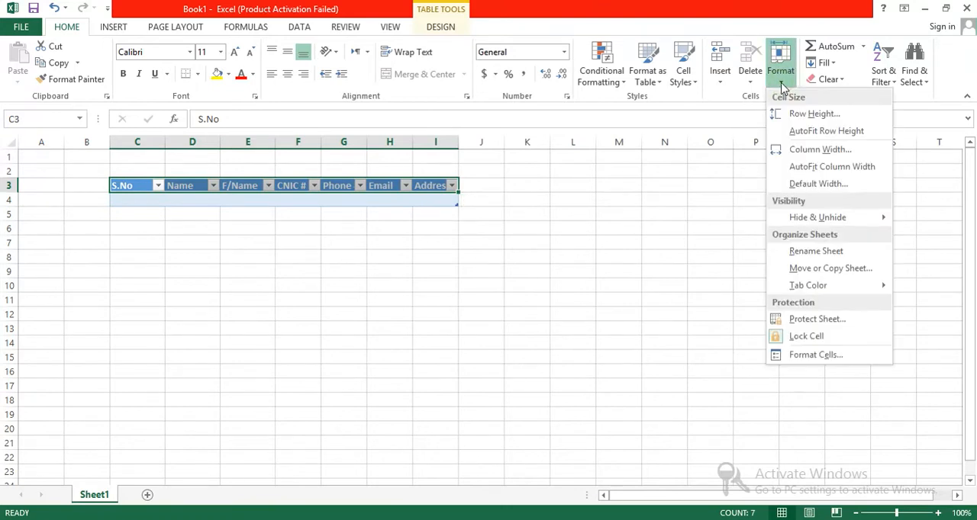
left_click(802, 156)
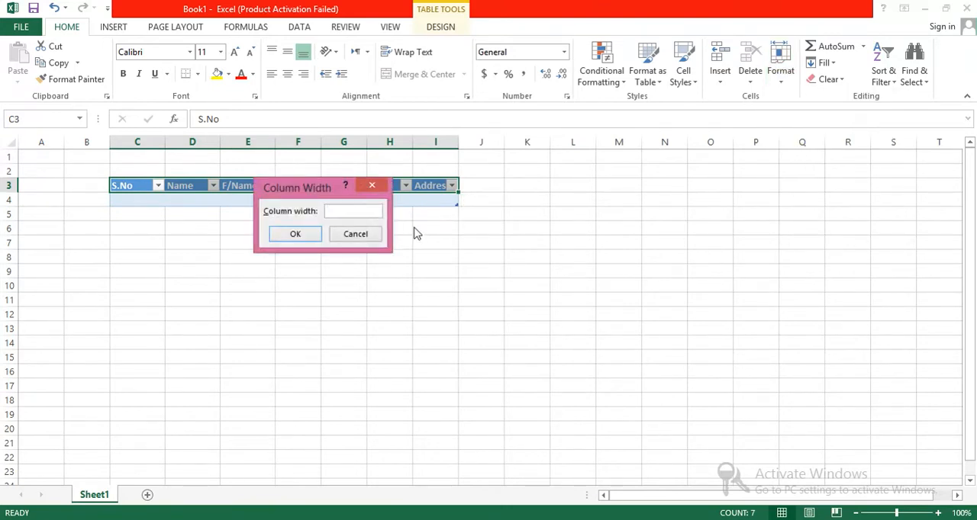
type("15")
left_click(295, 233)
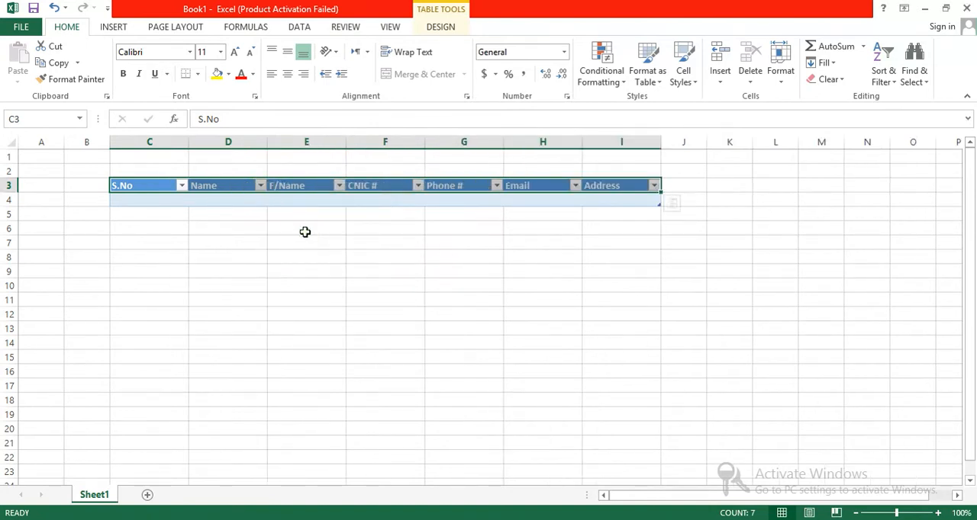
left_click(571, 309)
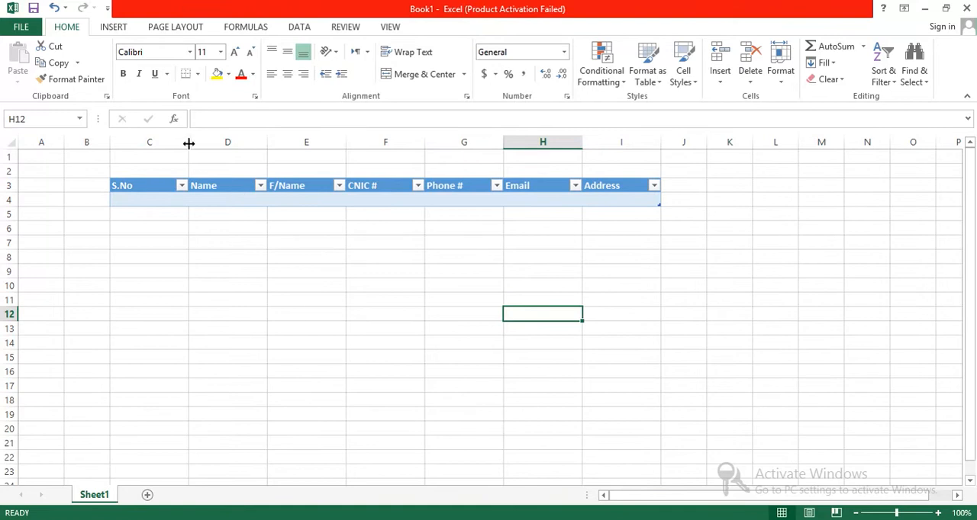
left_click_drag(187, 137, 153, 137)
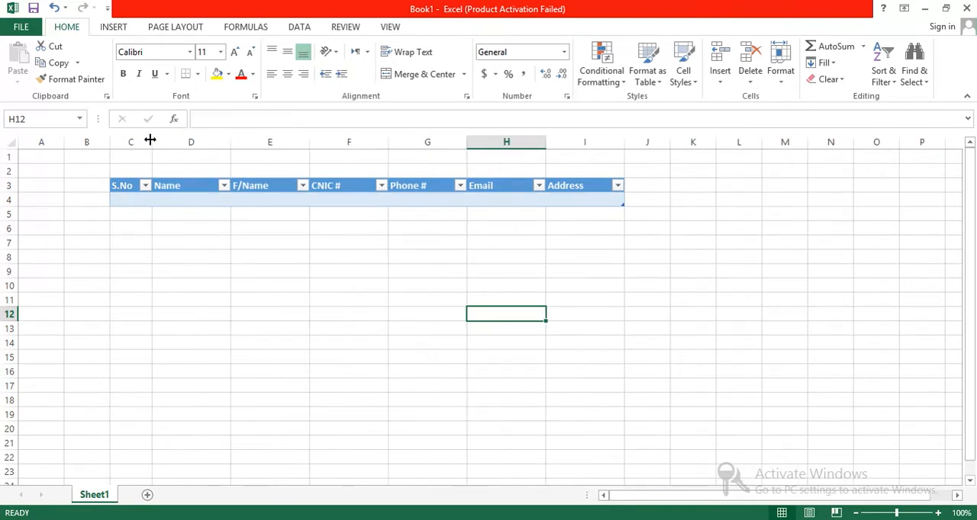
Format the table's header row, C3 to I3, as 12-point, centred, bold text
left_click_drag(598, 186, 130, 189)
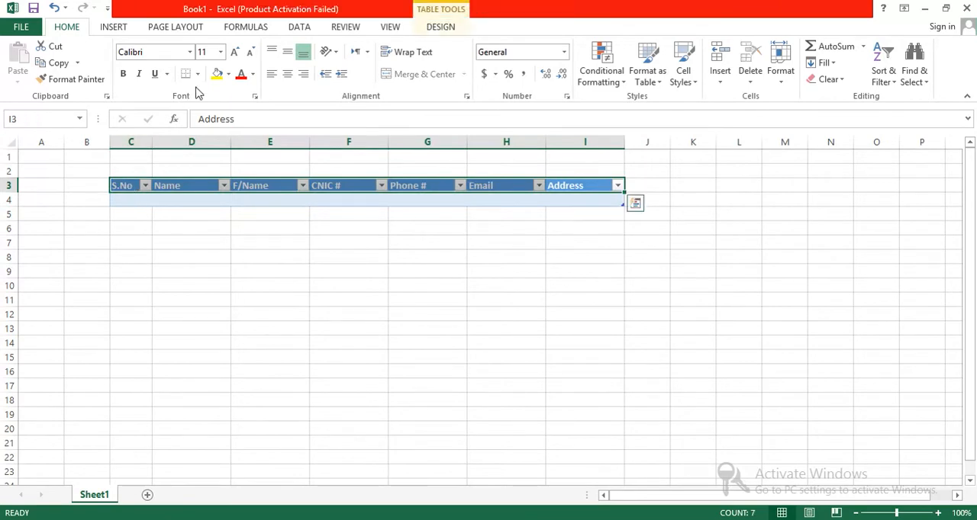
left_click(234, 52)
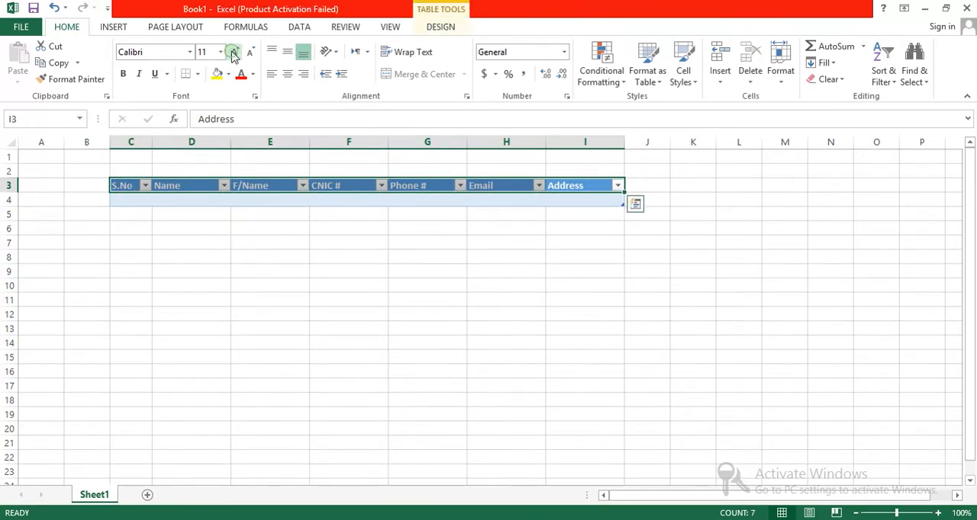
left_click(287, 75)
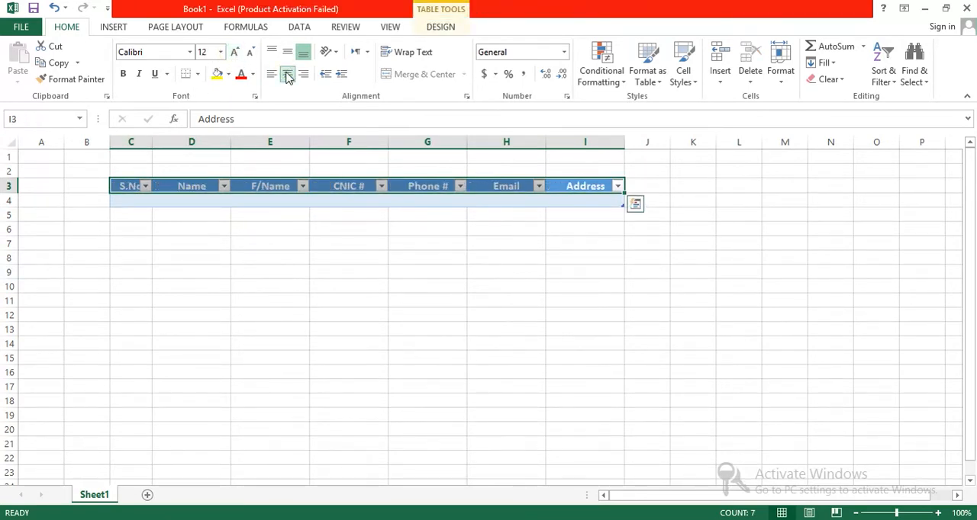
left_click(124, 76)
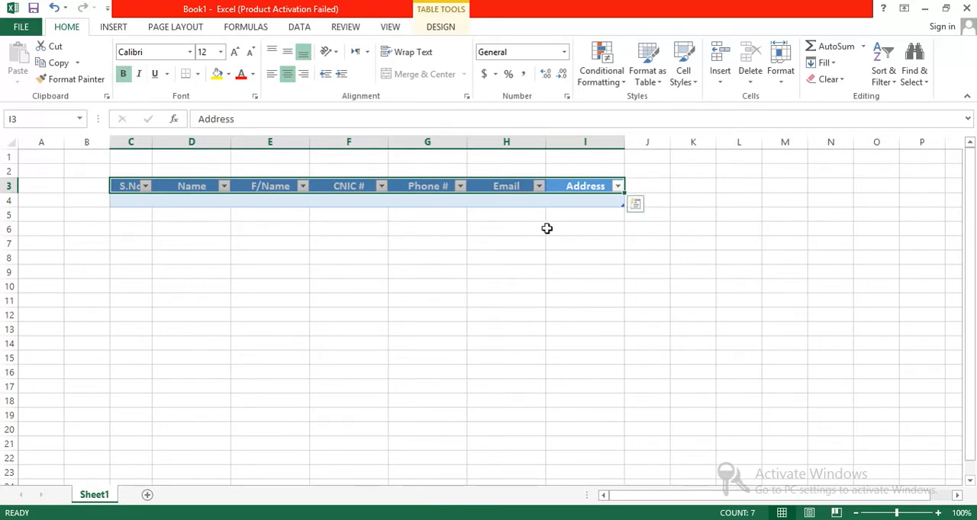
left_click(660, 313)
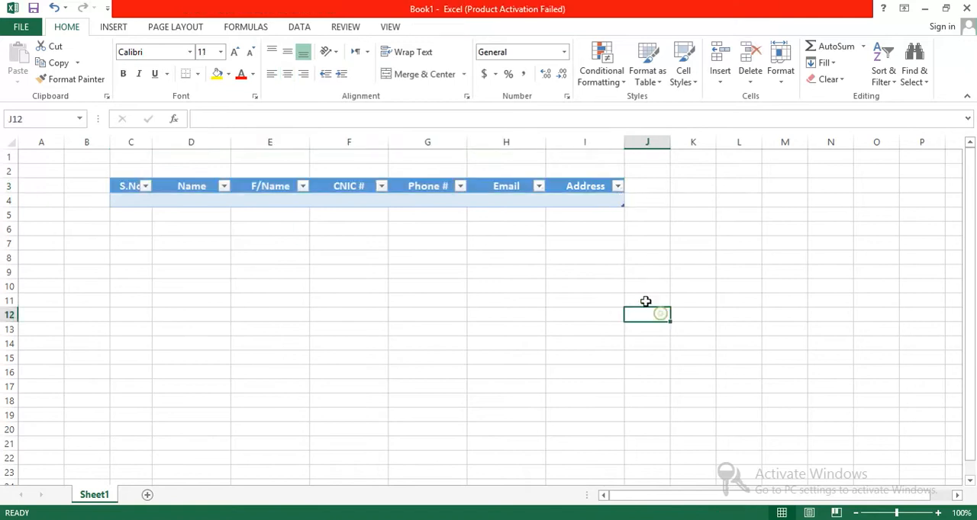
Keep the S.No header centred and widen column C slightly so the text clears its filter arrow
left_click(124, 187)
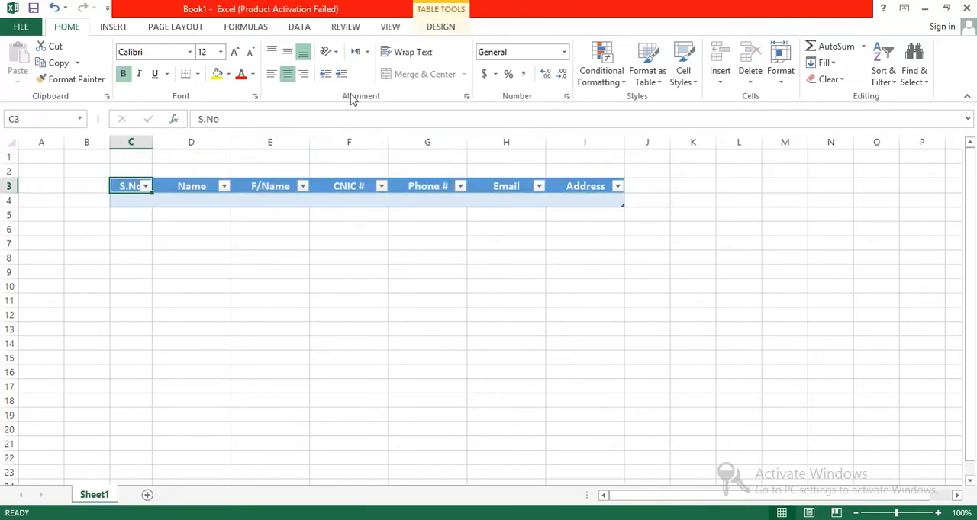
left_click(287, 76)
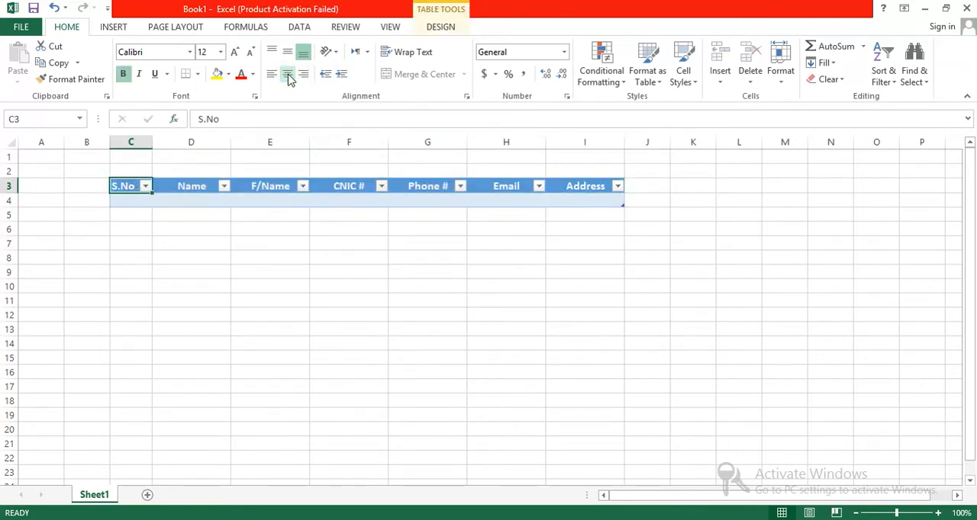
left_click(288, 75)
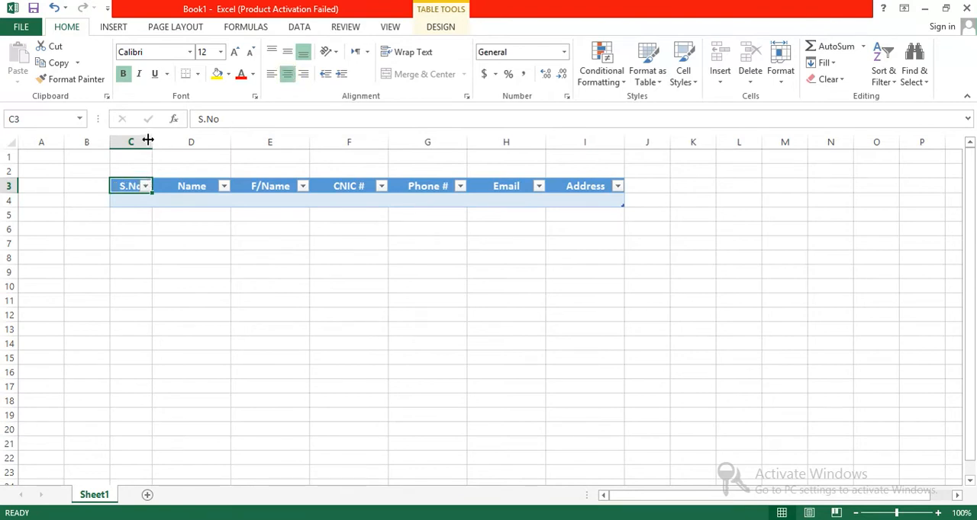
left_click_drag(151, 141, 159, 141)
left_click(207, 286)
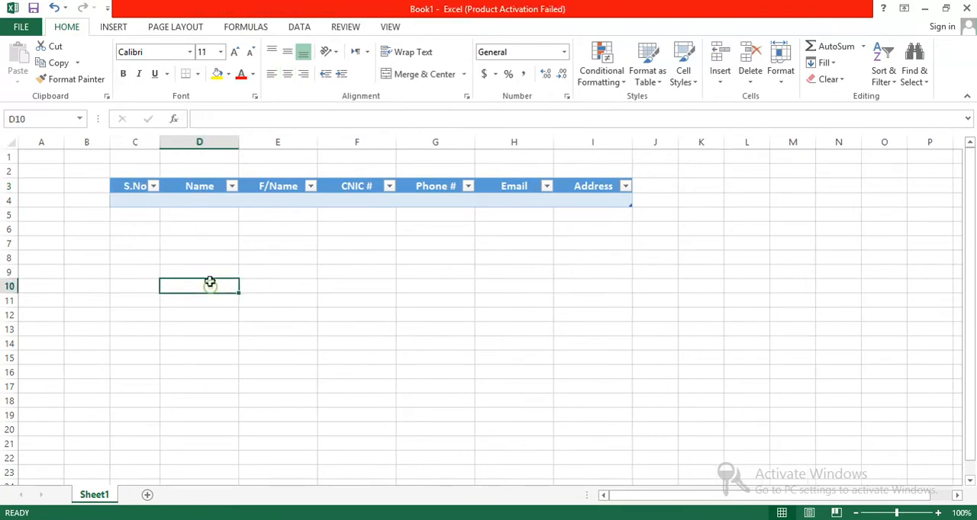
left_click(127, 190)
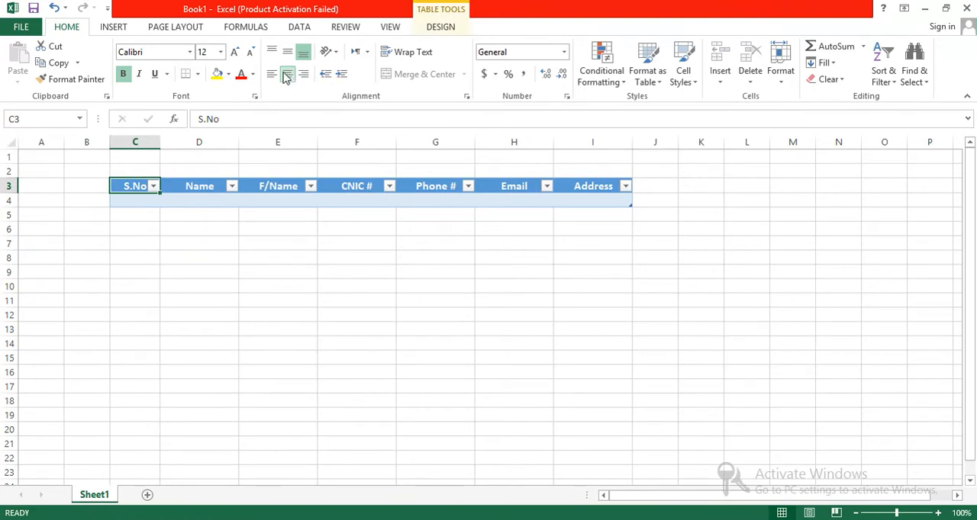
left_click(365, 299)
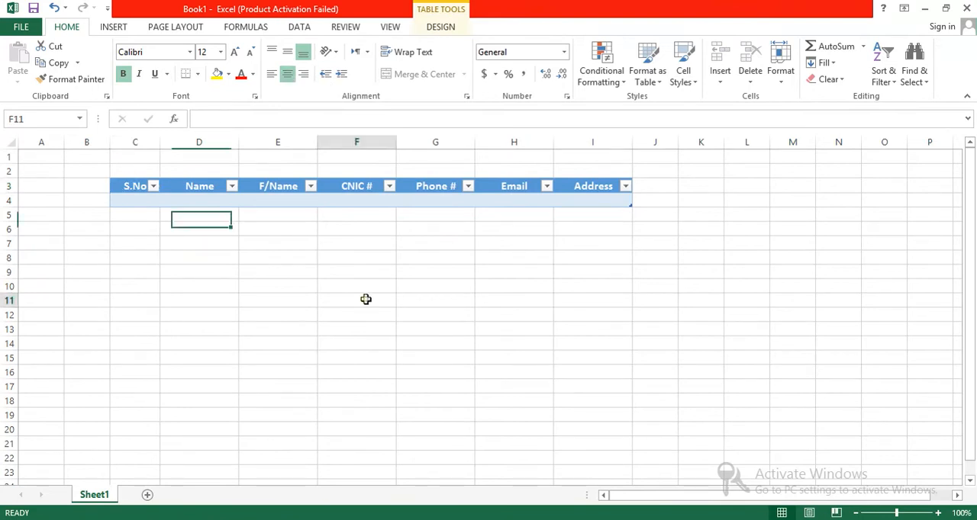
Apply the darker blue table style from the second row of the Medium styles to the table
left_click(116, 180)
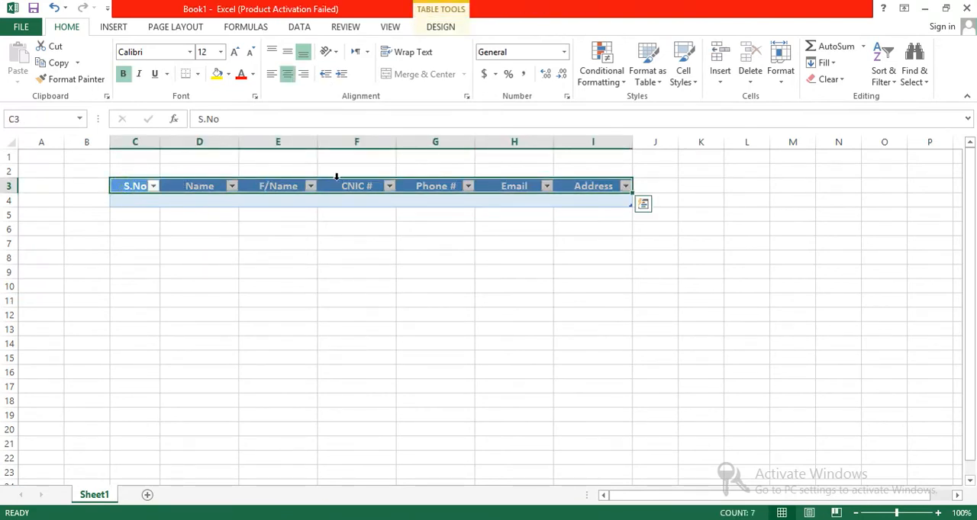
left_click(442, 28)
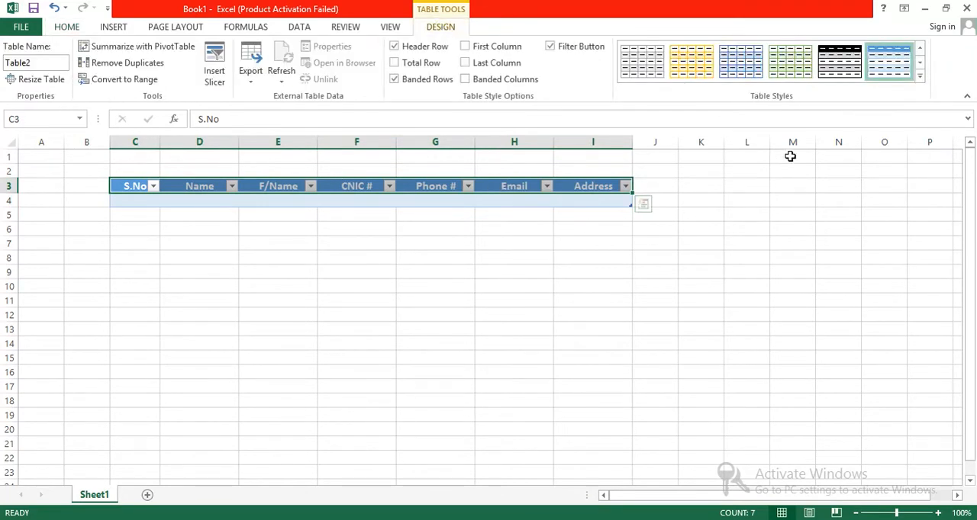
left_click(920, 78)
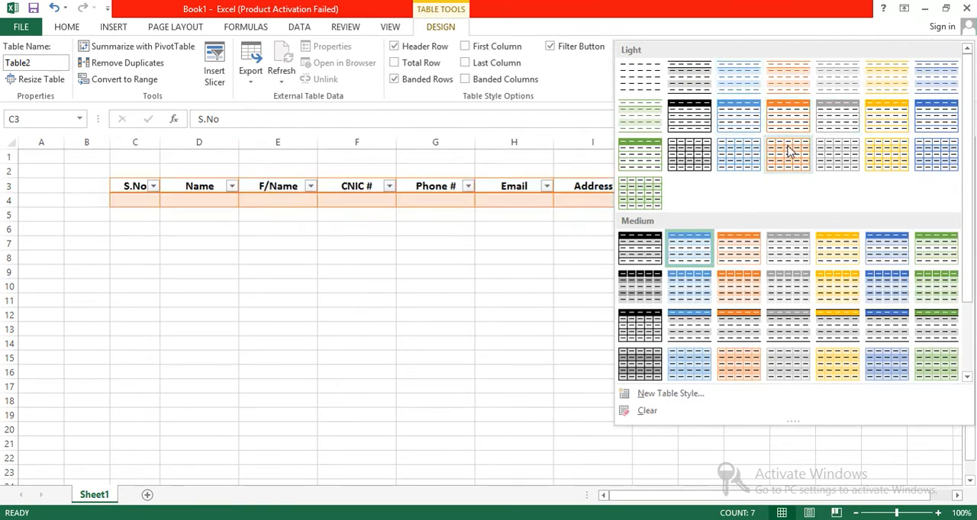
left_click(879, 286)
left_click(565, 277)
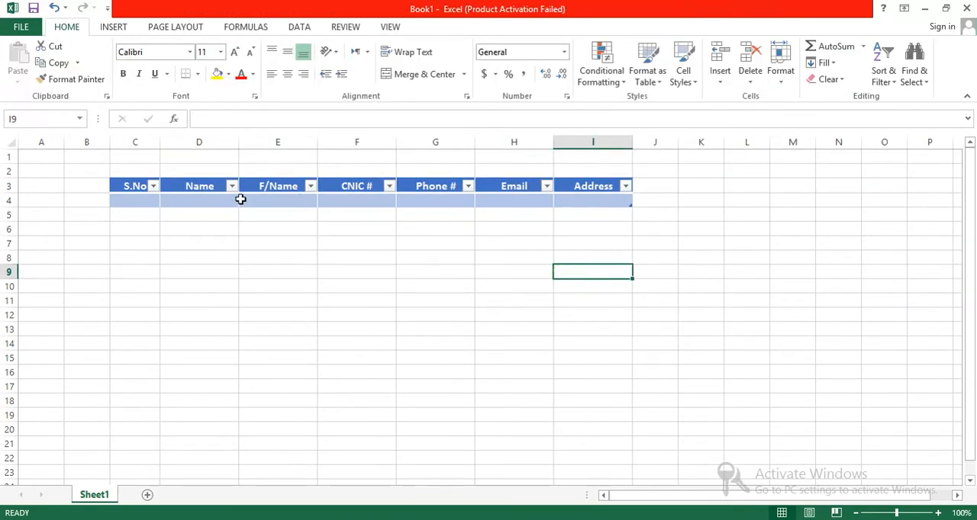
Apply all borders to the cells below the header row, C4 to I13
left_click_drag(111, 200, 183, 336)
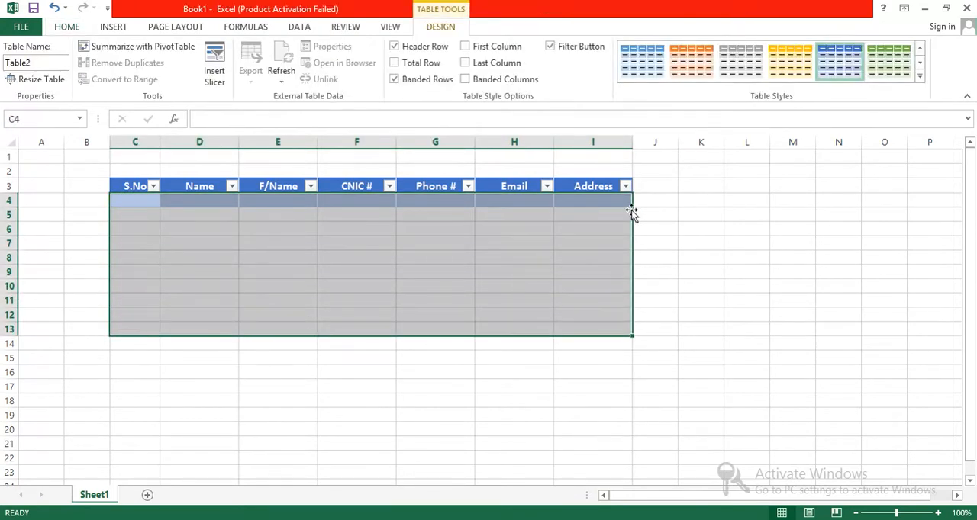
left_click(919, 76)
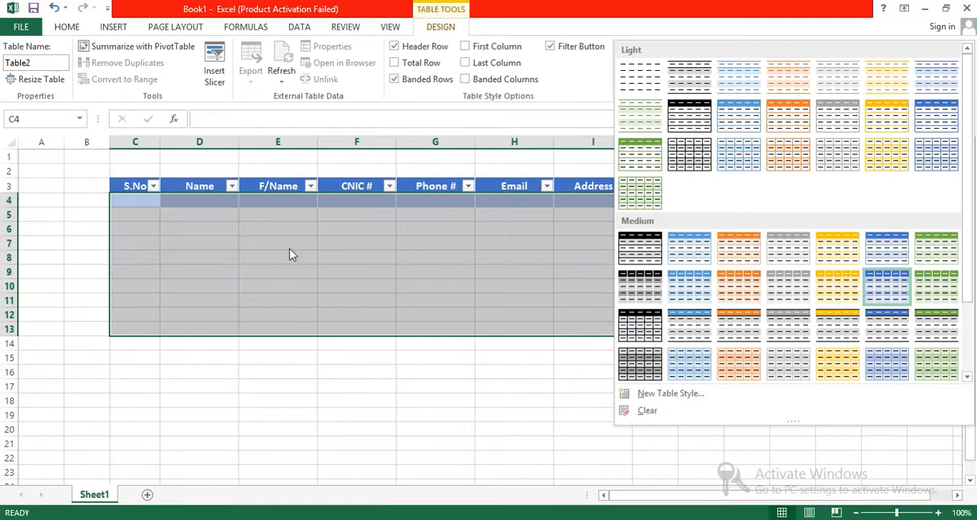
left_click(65, 27)
left_click(66, 27)
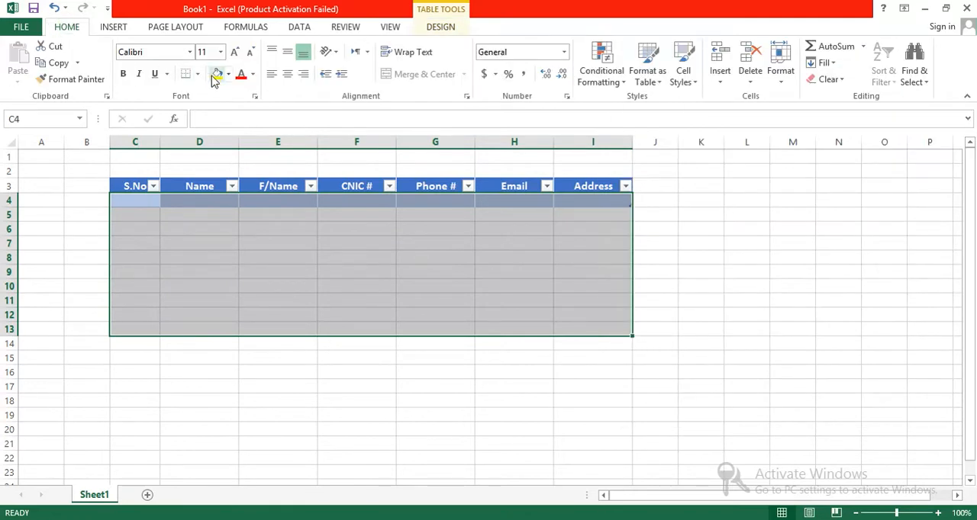
left_click(198, 74)
left_click(227, 196)
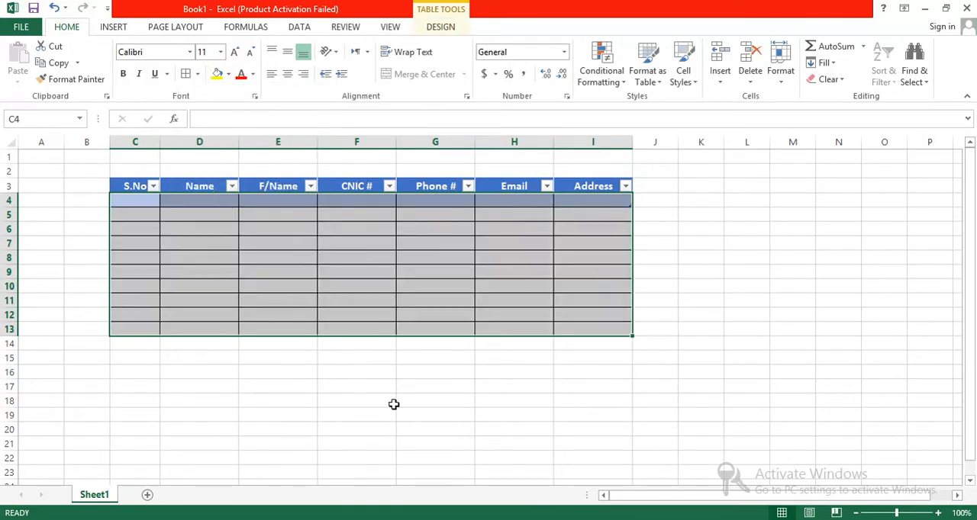
left_click(408, 404)
left_click_drag(590, 328, 153, 214)
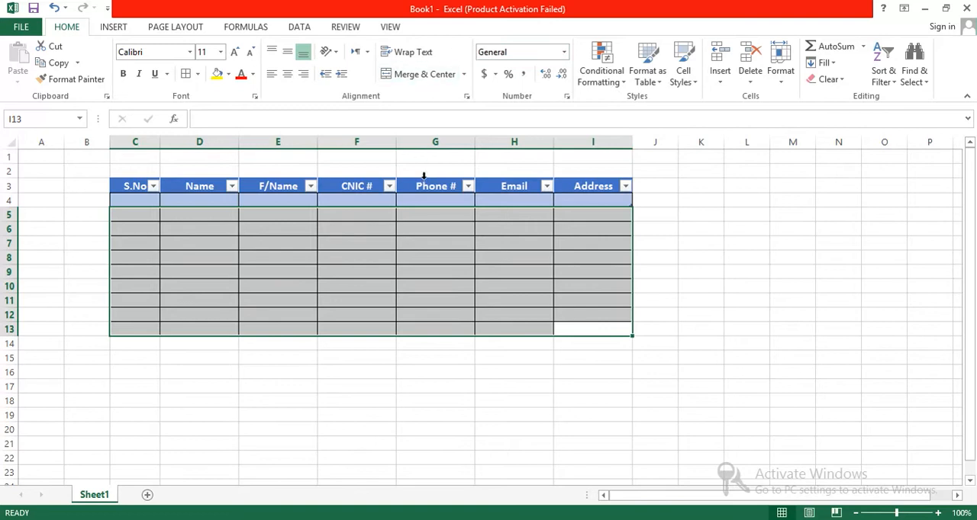
left_click(123, 190)
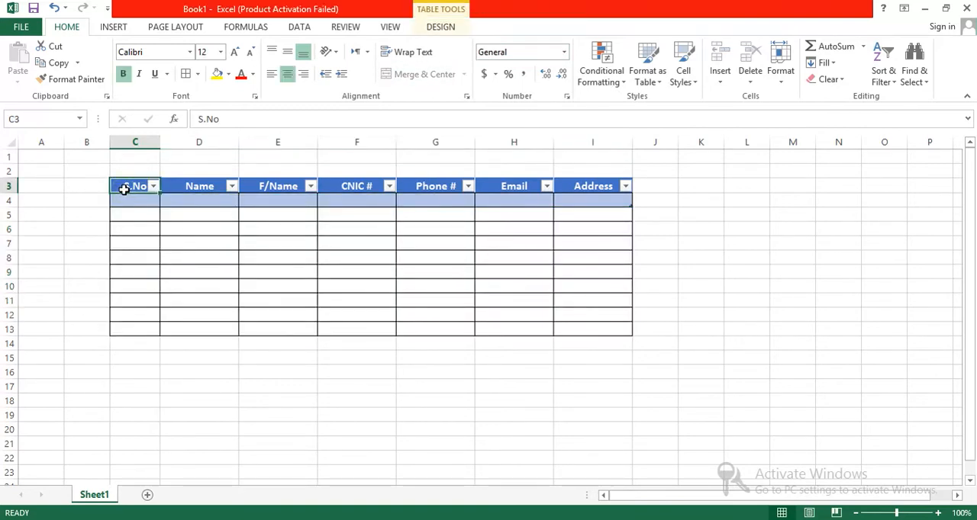
left_click(439, 29)
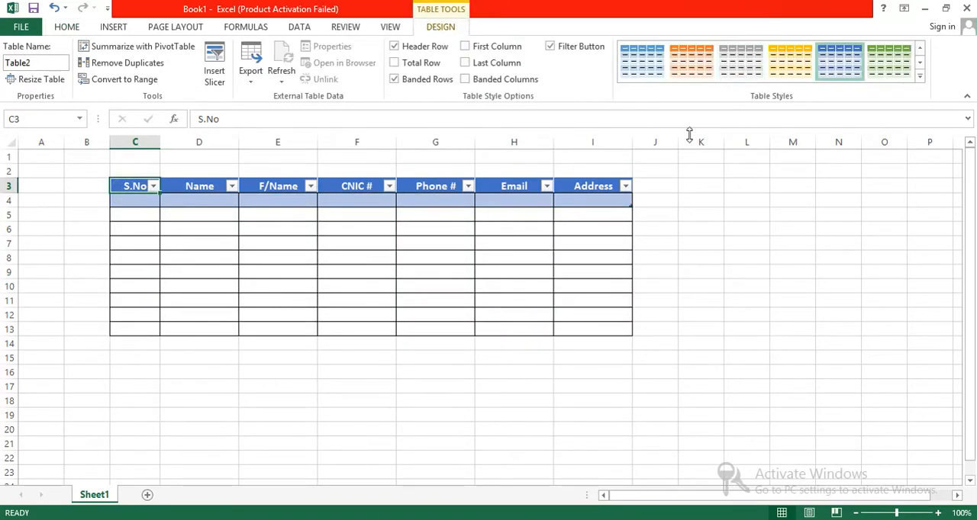
left_click_drag(604, 216, 610, 321)
left_click(684, 227)
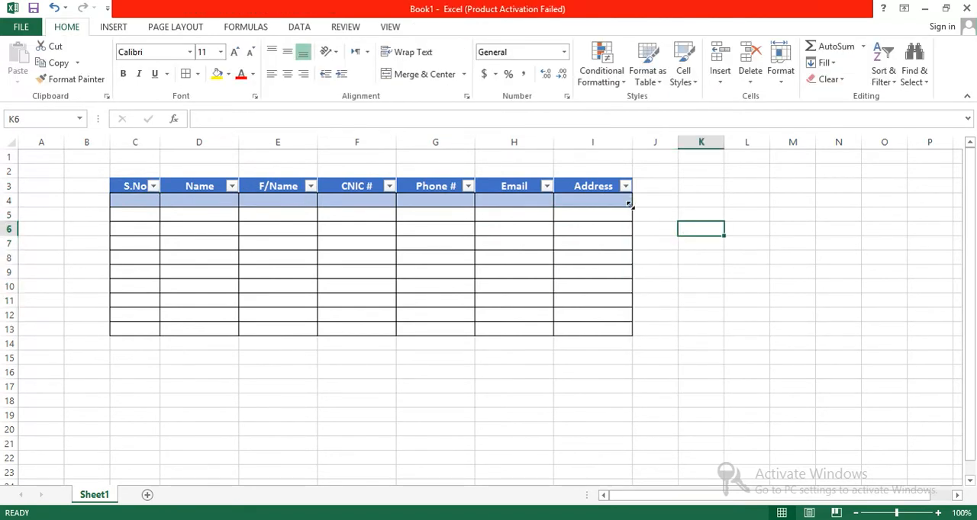
Extend the table range down to row 13 and reapply all borders to its data rows
left_click_drag(630, 215, 132, 211)
left_click(695, 331)
left_click(186, 73)
left_click(527, 398)
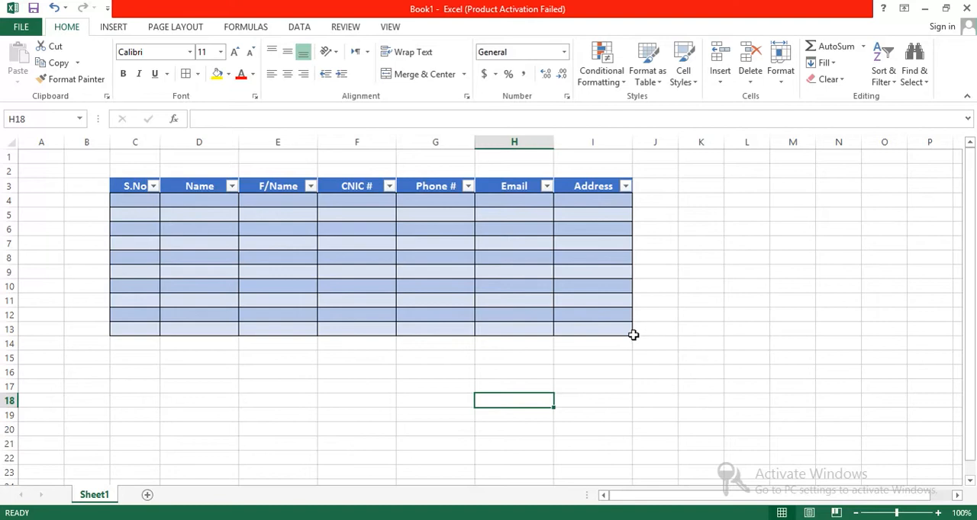
Try extending the table down to row 16, and undo the extension
left_click_drag(645, 335, 610, 374)
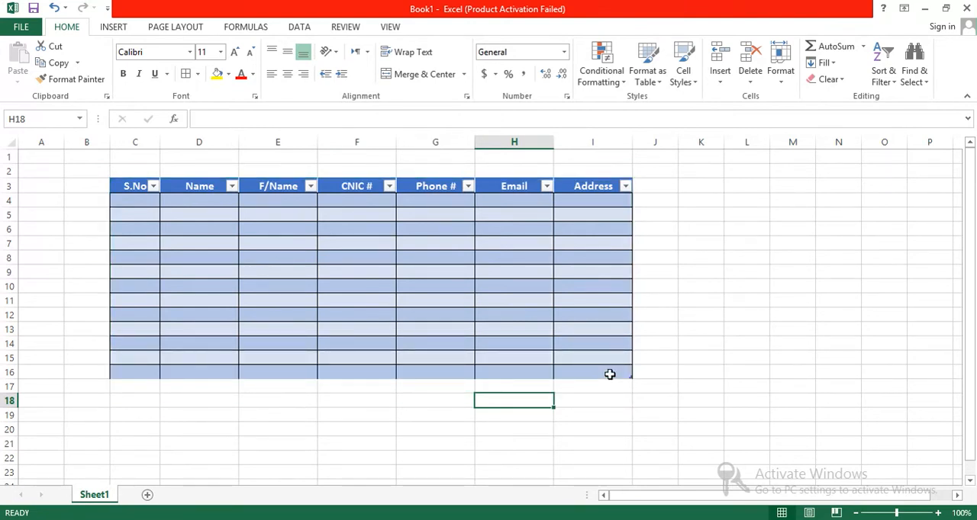
key("ctrl+z")
left_click(651, 357)
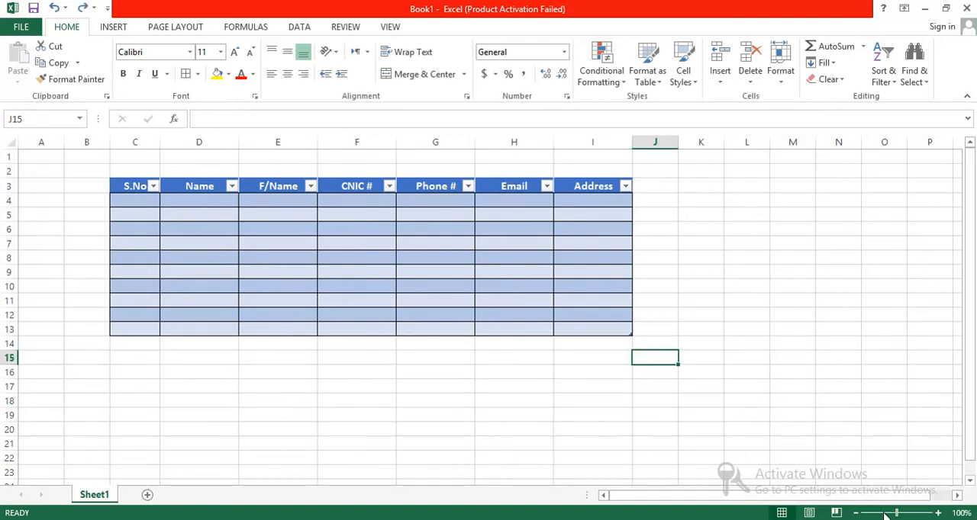
Examine the sort and filter options of the Name column
left_click_drag(897, 514, 898, 513)
left_click(260, 192)
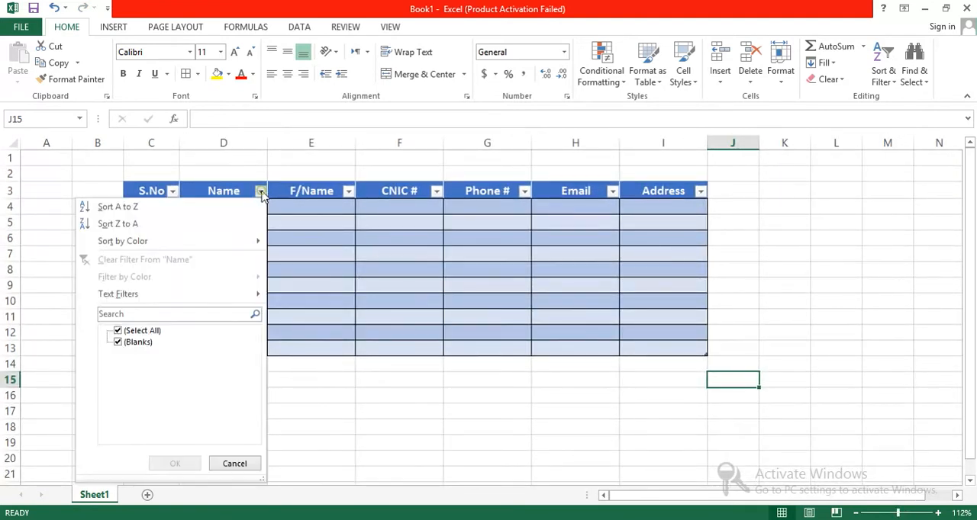
left_click(261, 191)
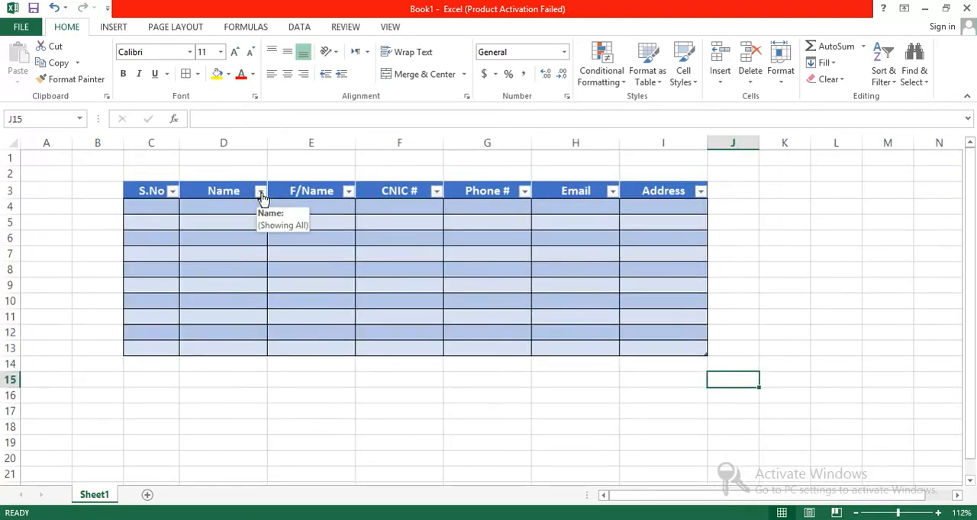
Hide the filter buttons in the table's header row, and show them again
left_click(144, 191)
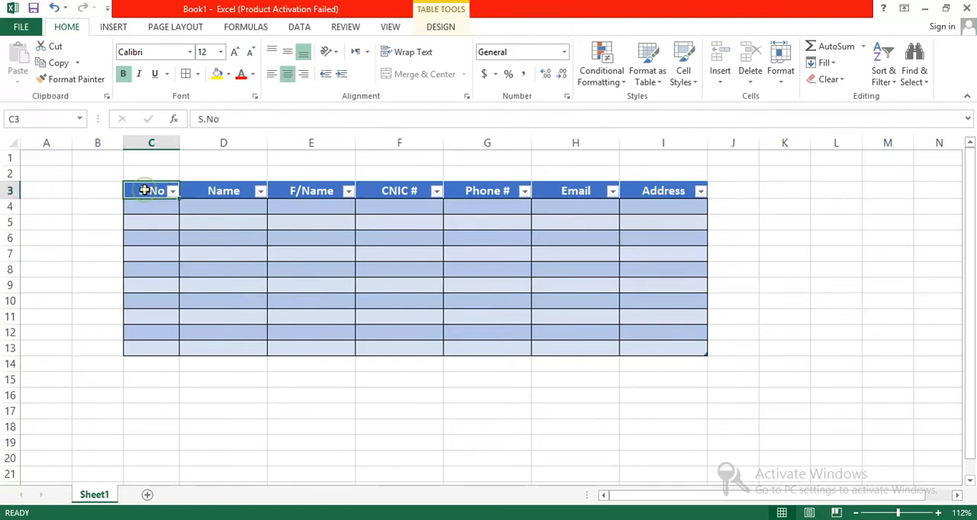
left_click(440, 29)
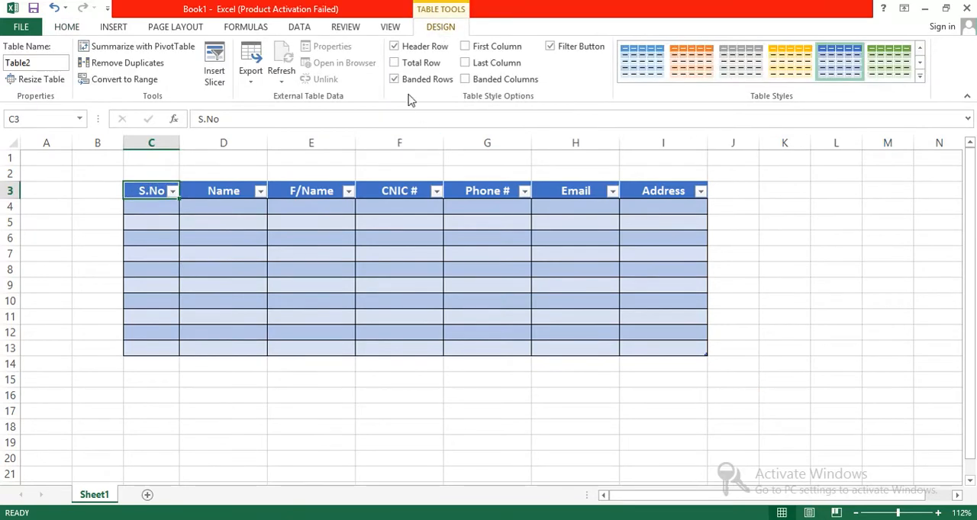
left_click(566, 51)
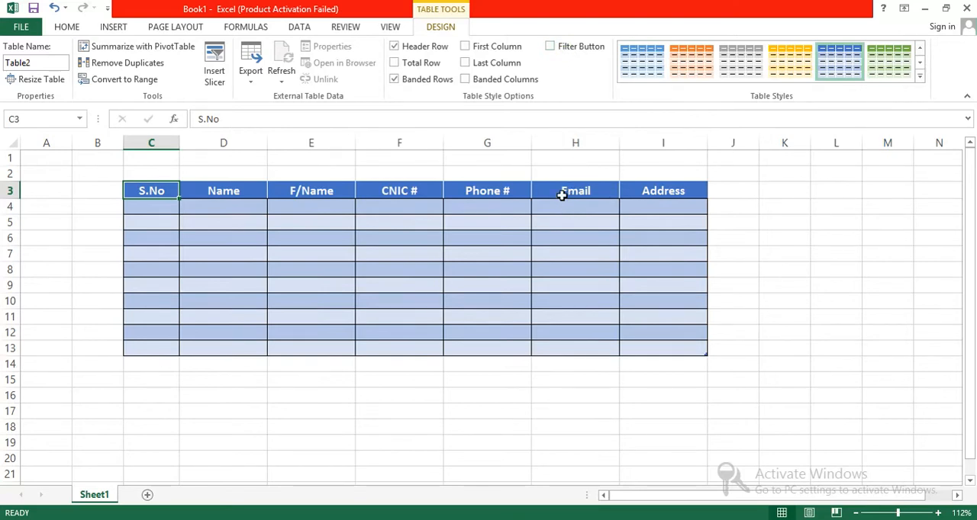
left_click(572, 52)
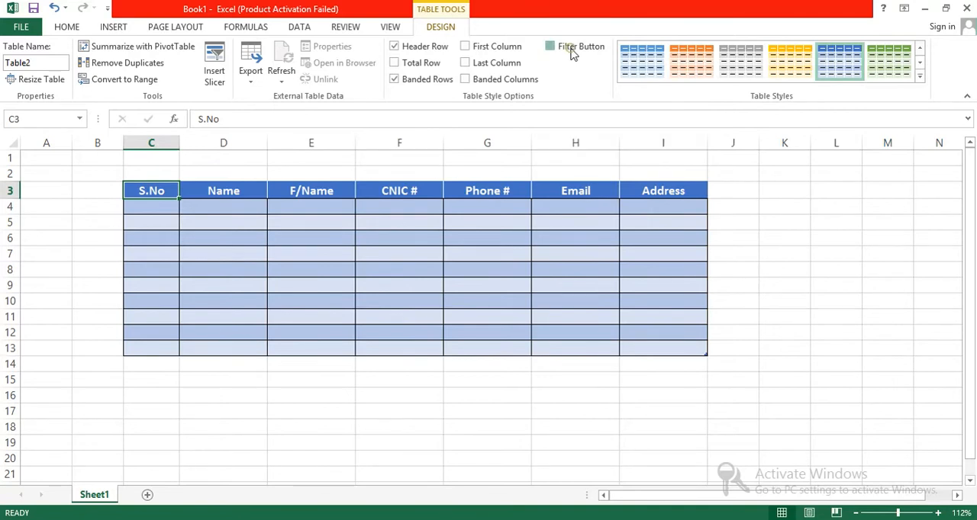
Fill the S.No column with serial numbers 1 to 10 in C4 to C13 and centre them
left_click(158, 209)
type("1")
key("Return")
type("2")
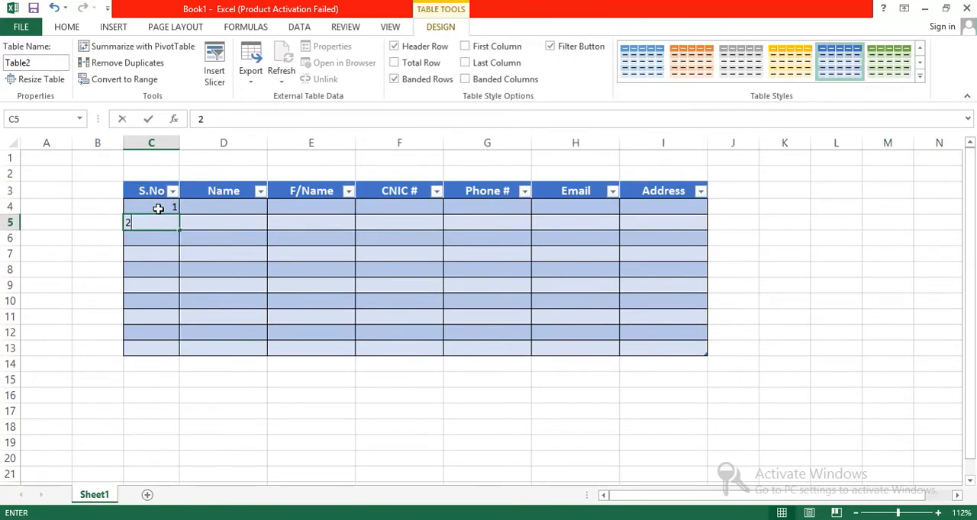
left_click(153, 206)
left_click_drag(152, 214, 177, 351)
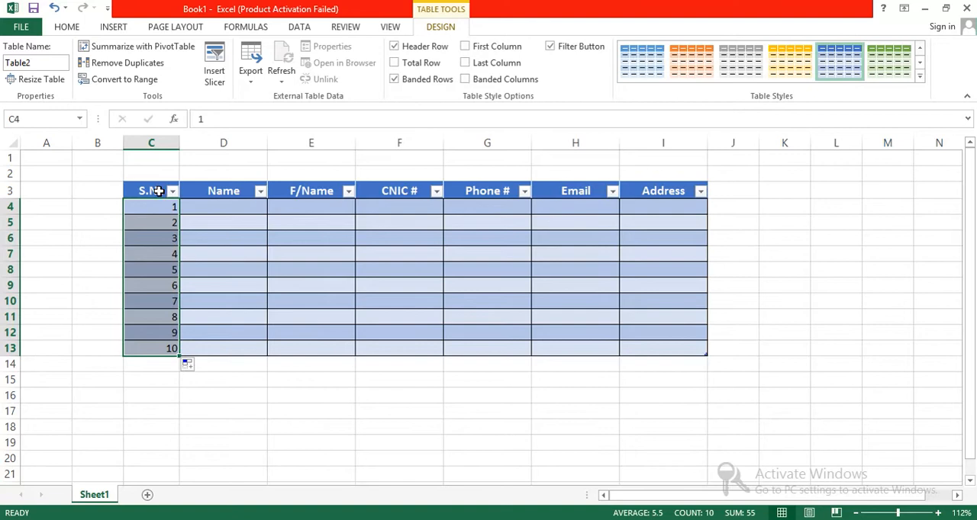
left_click(72, 29)
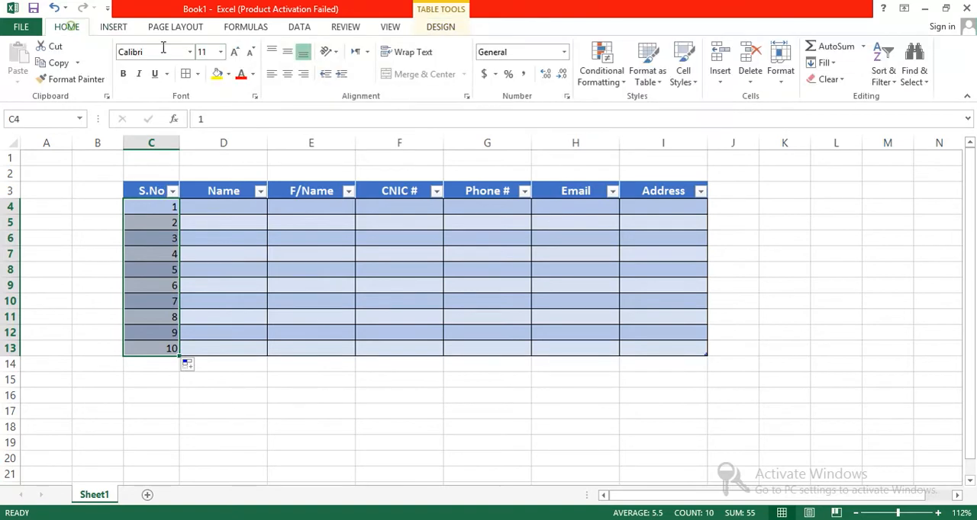
left_click(287, 73)
Increase the font size of all data cells, C4 to I13, to 12
left_click_drag(203, 209, 654, 345)
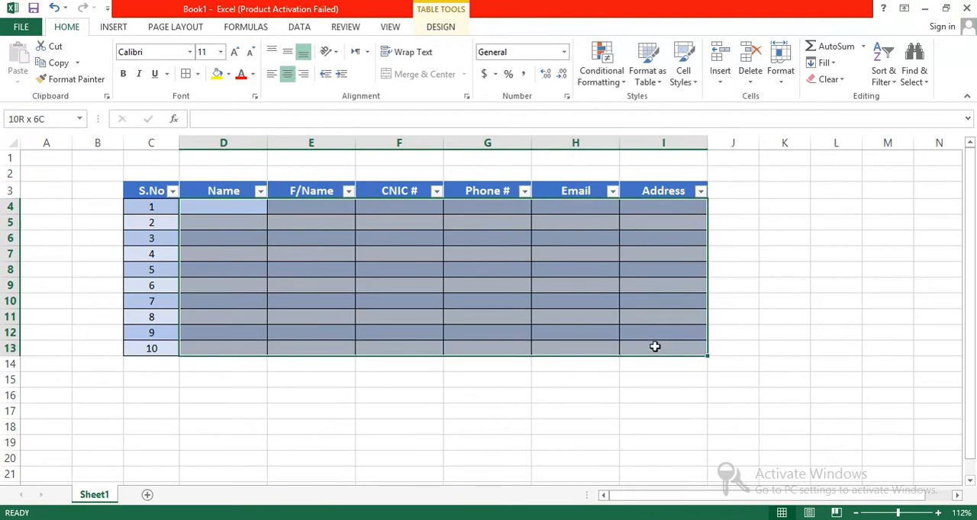
left_click(234, 51)
left_click(151, 208)
left_click_drag(152, 242, 161, 362)
left_click(234, 53)
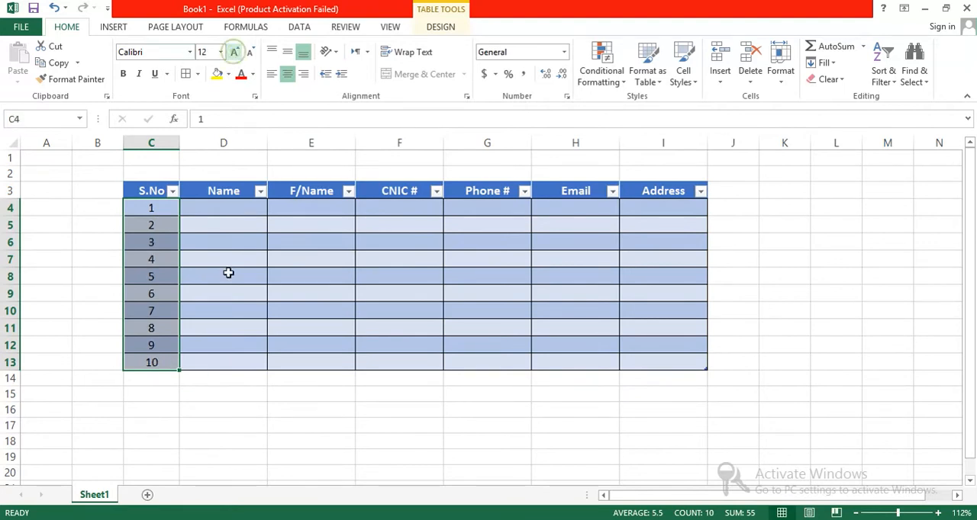
Enter the names of the first five people in the Name column, D4 to D8
left_click(212, 207)
type("Asad")
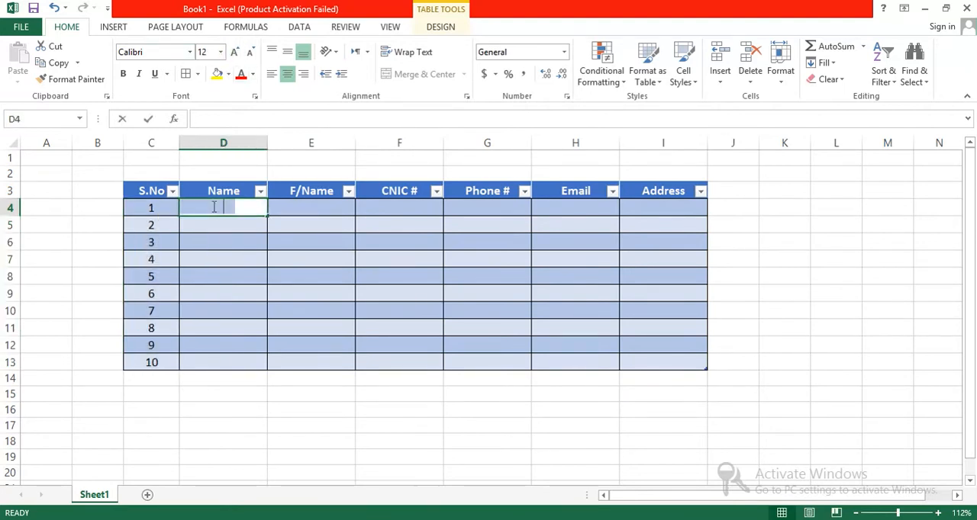
key("Return")
type("Khan")
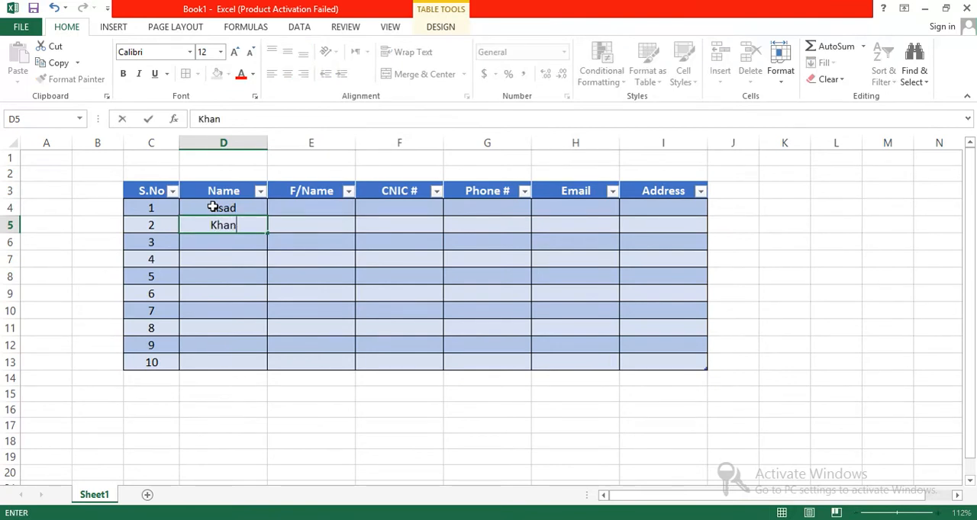
key("Return")
type("Jamal")
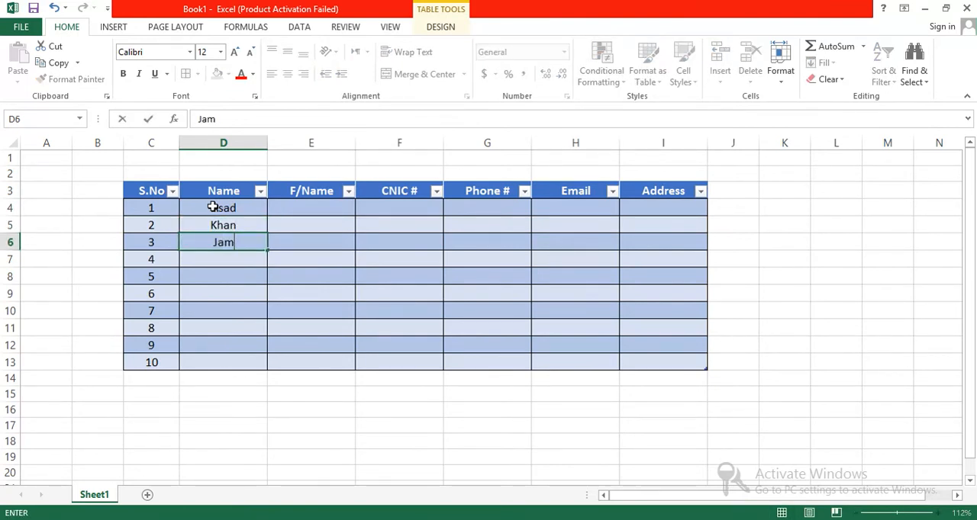
key("Return")
type("Jamal")
key("BackSpace")
key("BackSpace")
key("BackSpace")
type("lal")
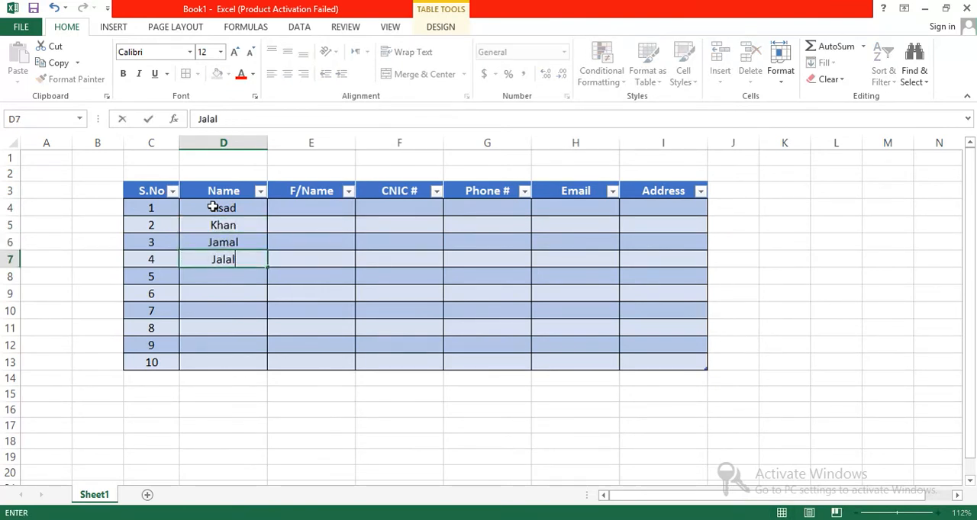
key("Return")
type("Jawad")
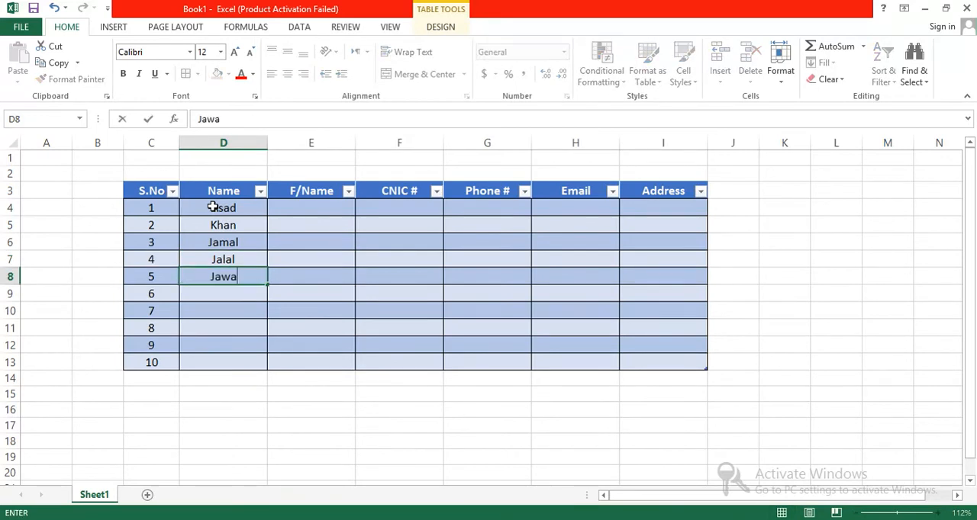
key("Return")
Enter the names of the remaining five people in the Name column, D9 to D13
type("Ali")
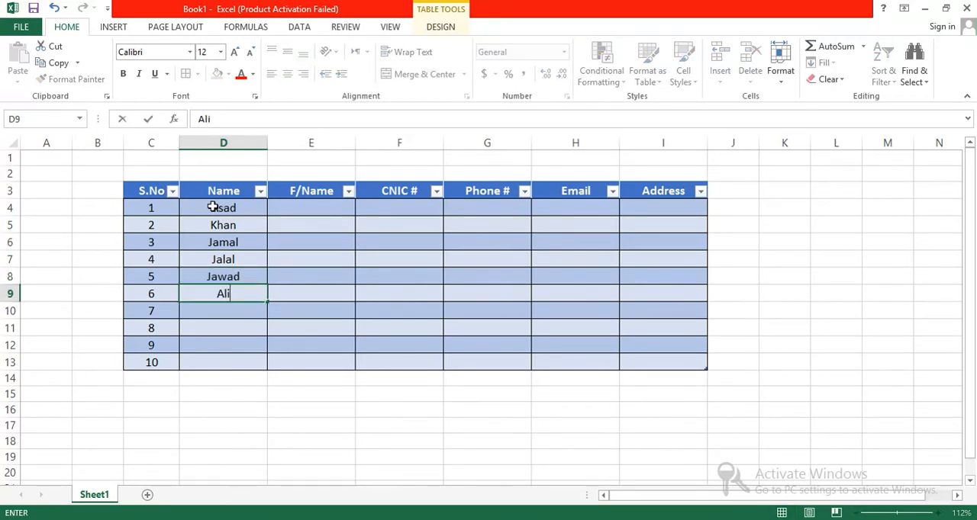
key("Return")
type("Salman")
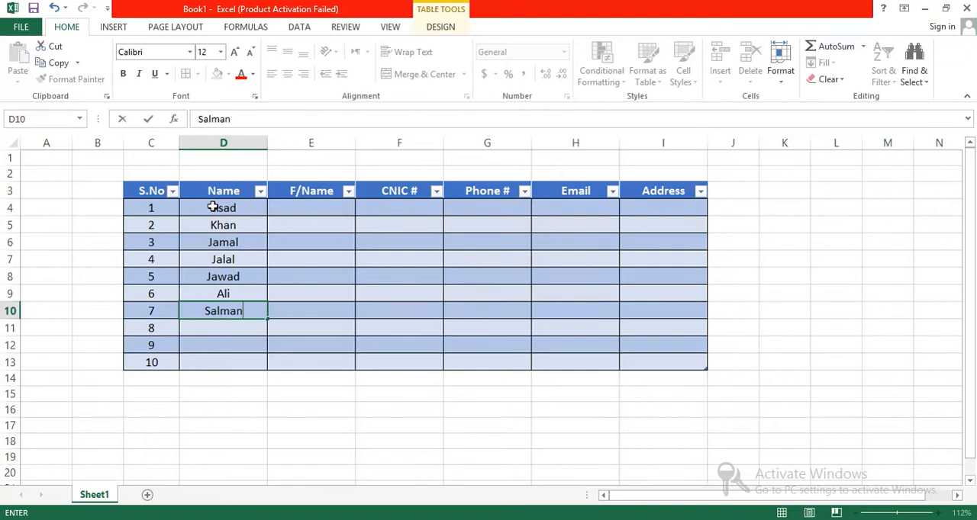
key("Return")
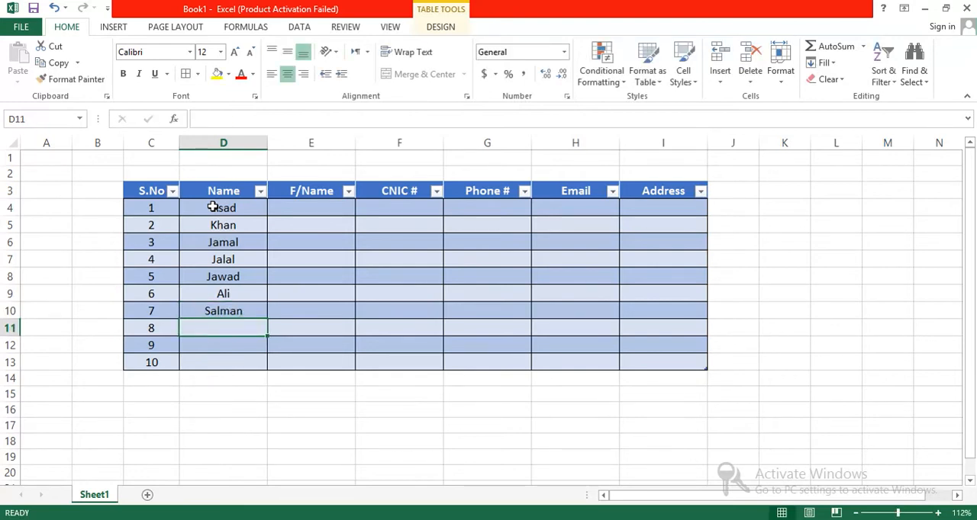
type("Jamal")
key("Return")
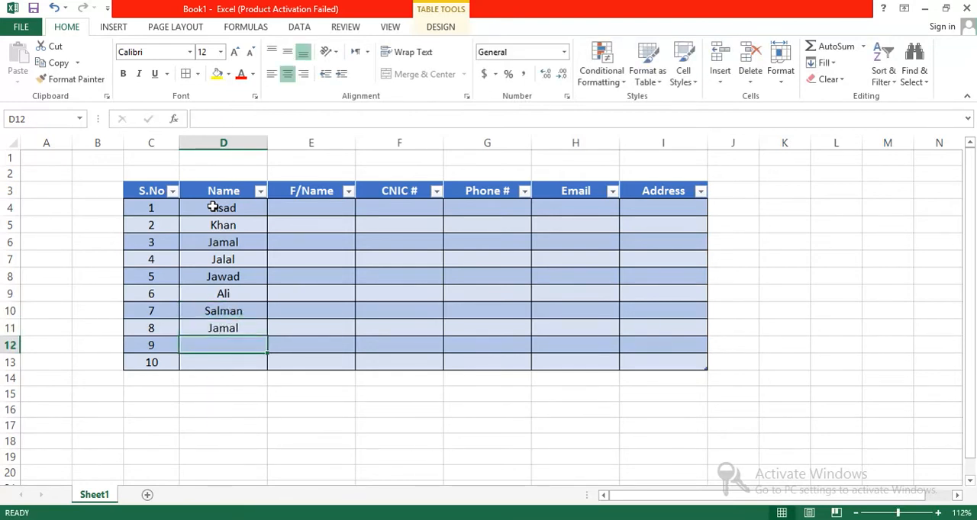
type("Sadiq")
key("Return")
type("Sajid")
left_click(300, 208)
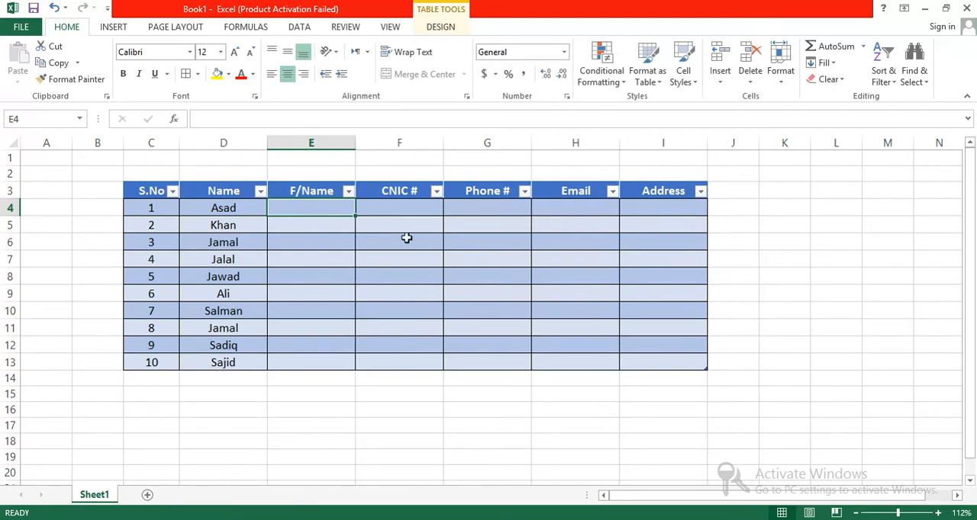
left_click(382, 209)
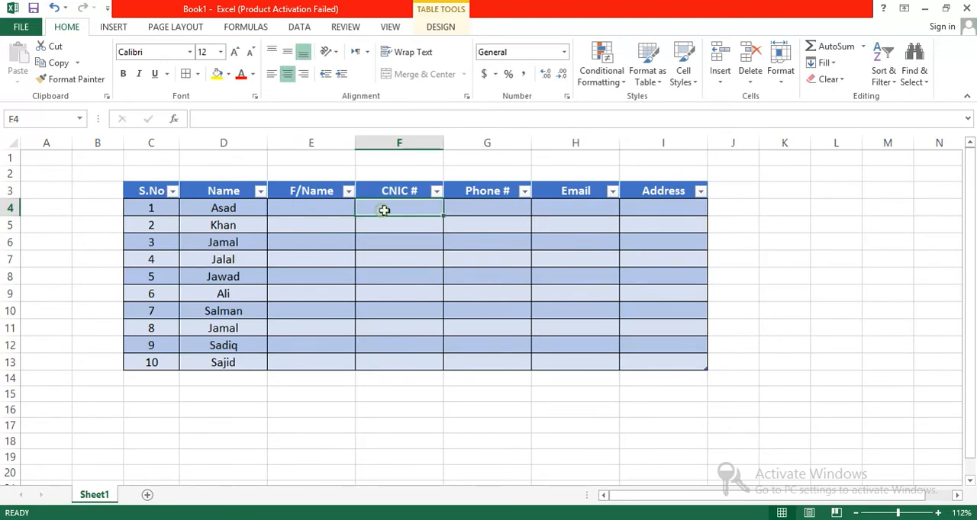
left_click(473, 206)
left_click(573, 202)
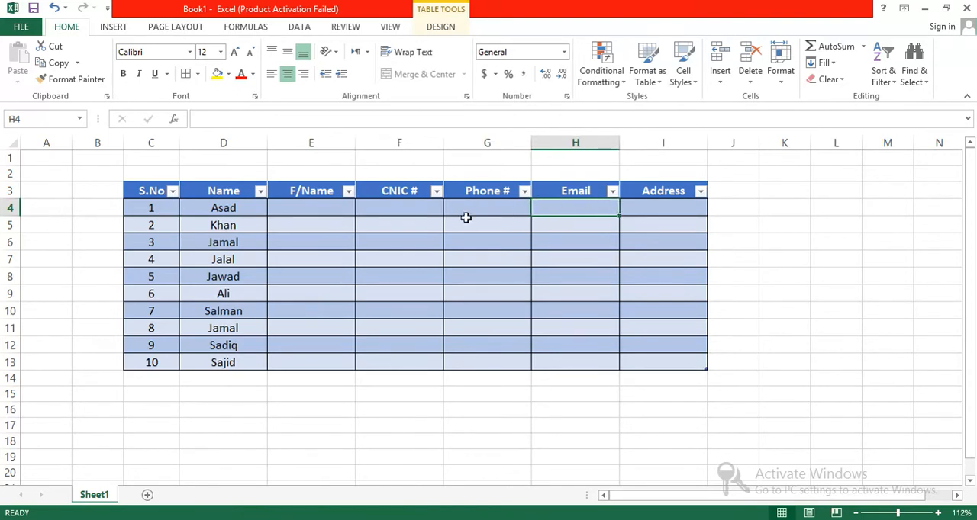
Enter the first person's CNIC number in F4 and fit the width of column F to it
left_click(374, 207)
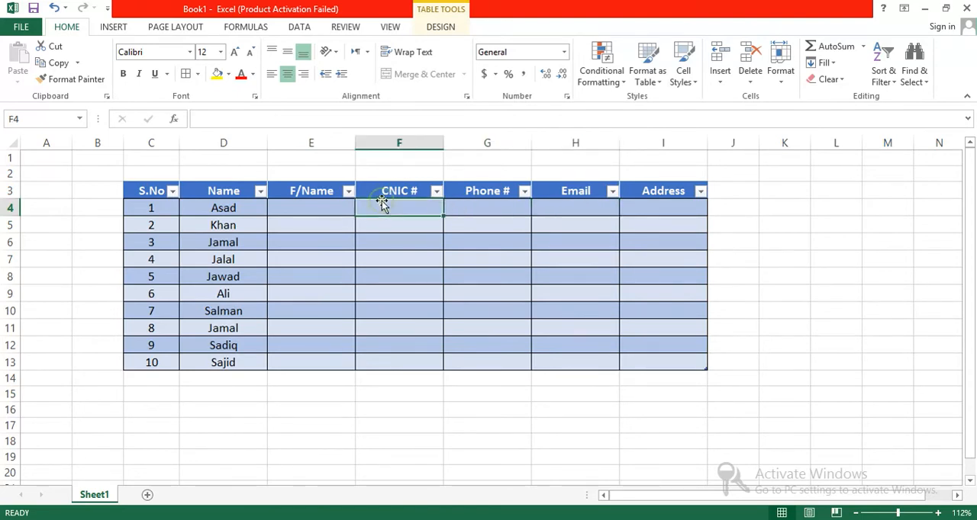
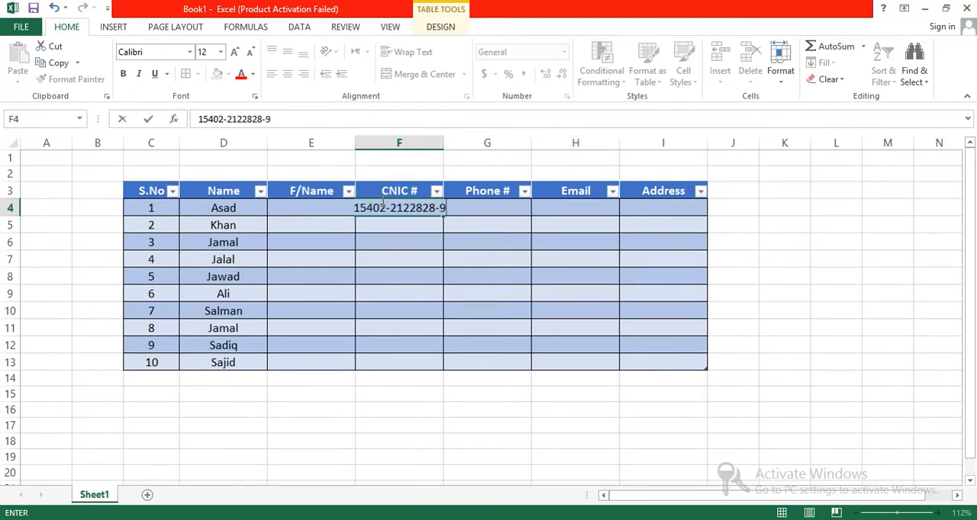
key("Return")
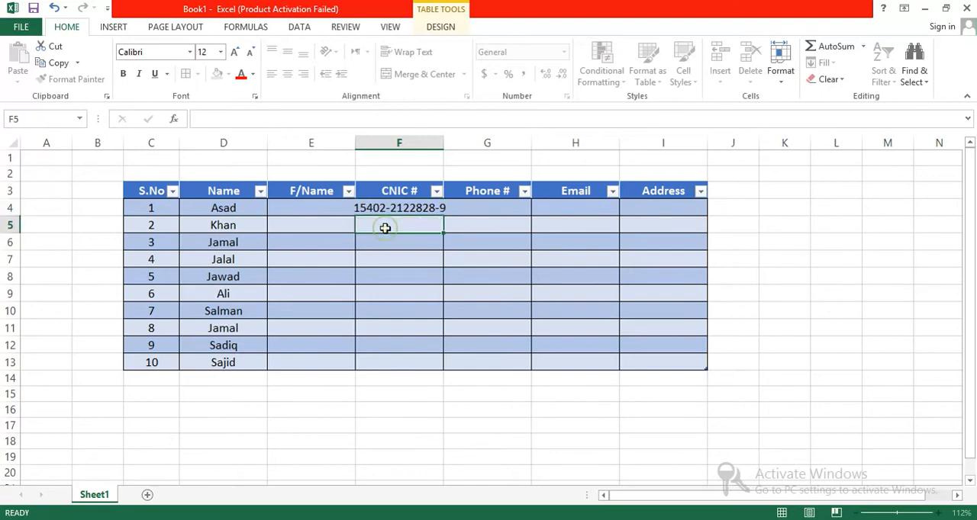
double_click(441, 142)
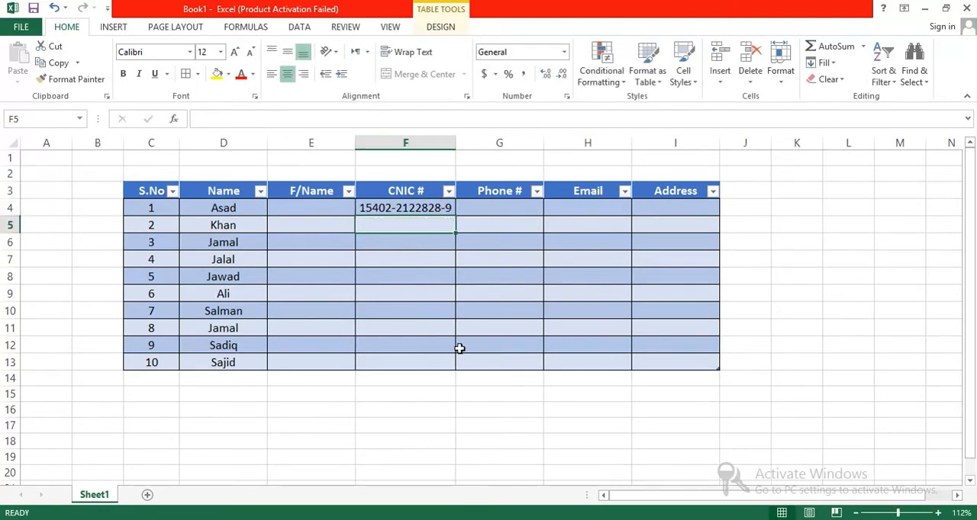
left_click(488, 401)
Enter the first person's phone number in the Phone # column, cell G4
left_click(471, 208)
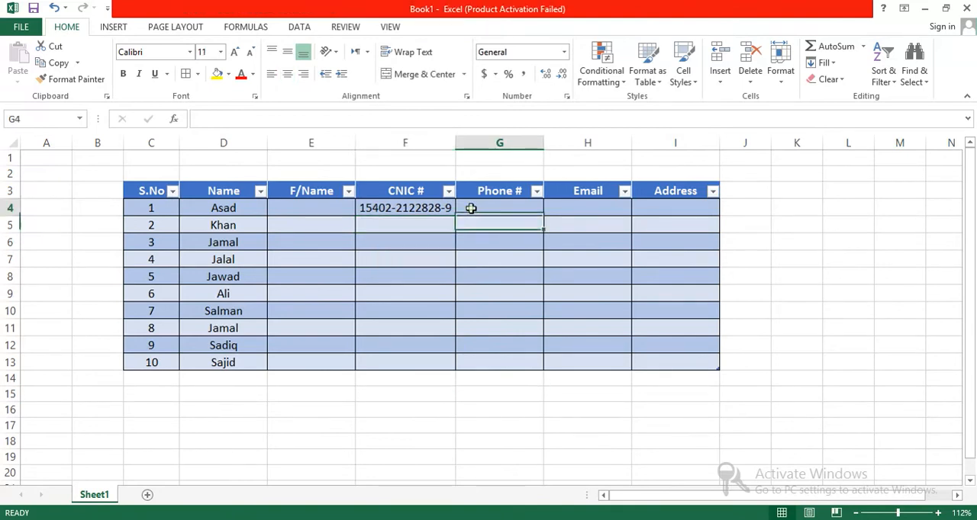
Try to add a leading zero to the phone number in G4
left_click(468, 208)
type("0")
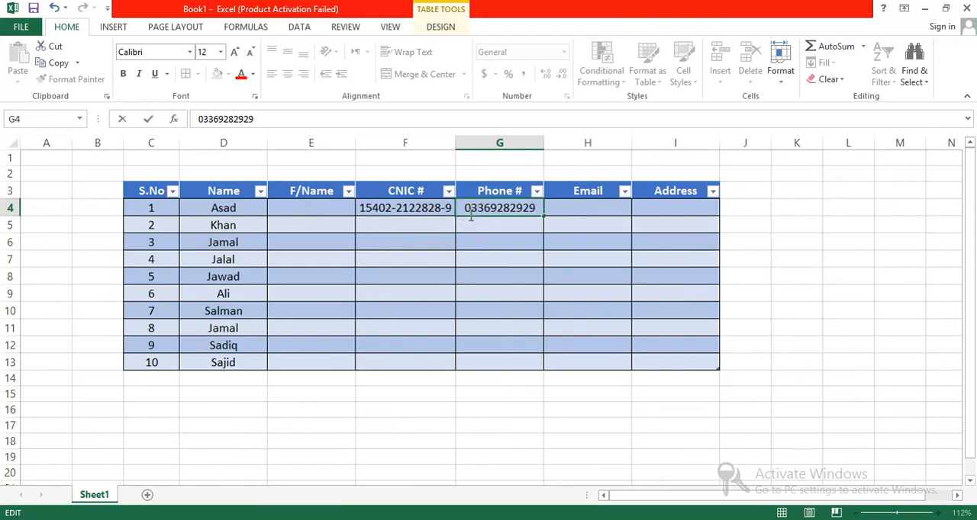
left_click(470, 221)
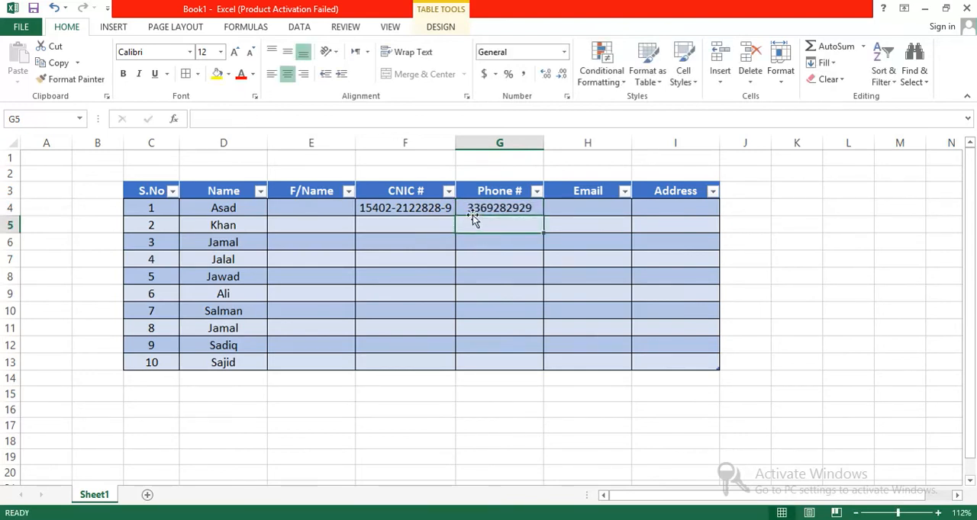
left_click(468, 208)
double_click(466, 207)
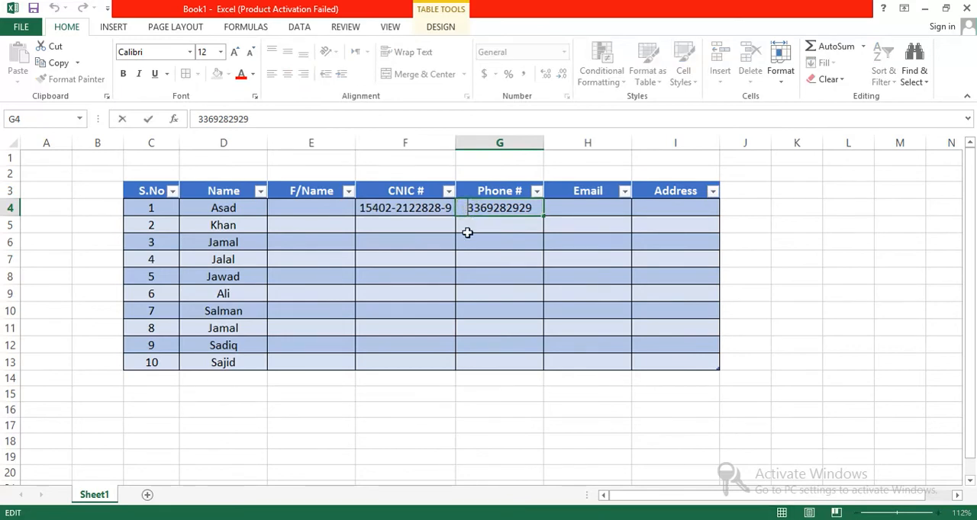
left_click(490, 225)
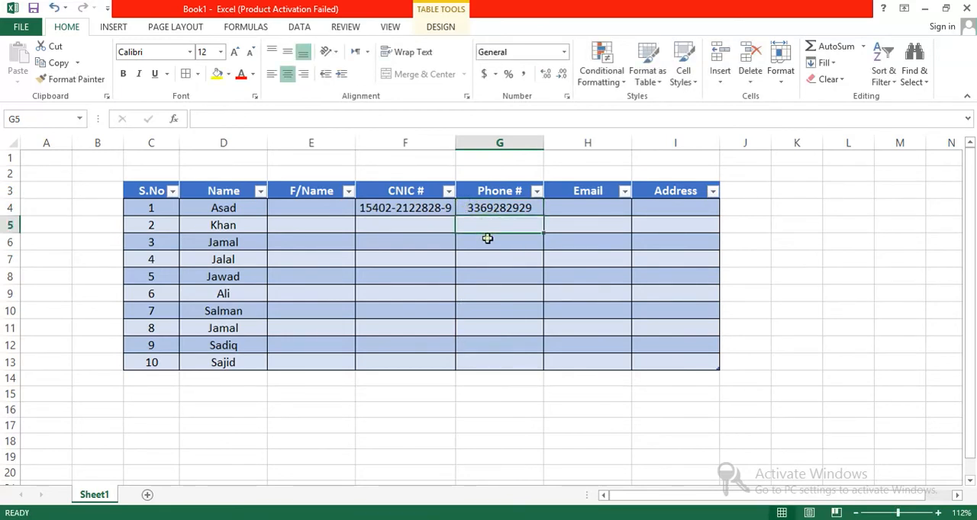
left_click(468, 207)
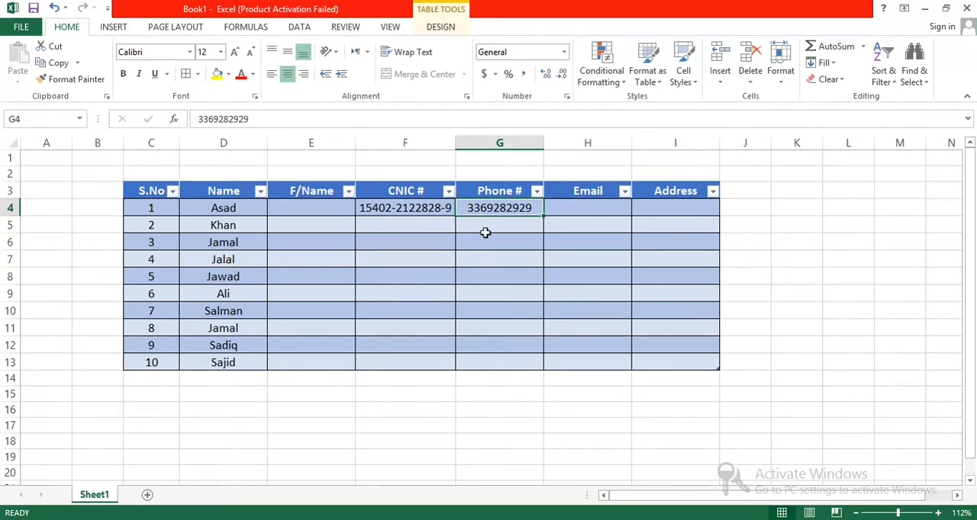
left_click(379, 319)
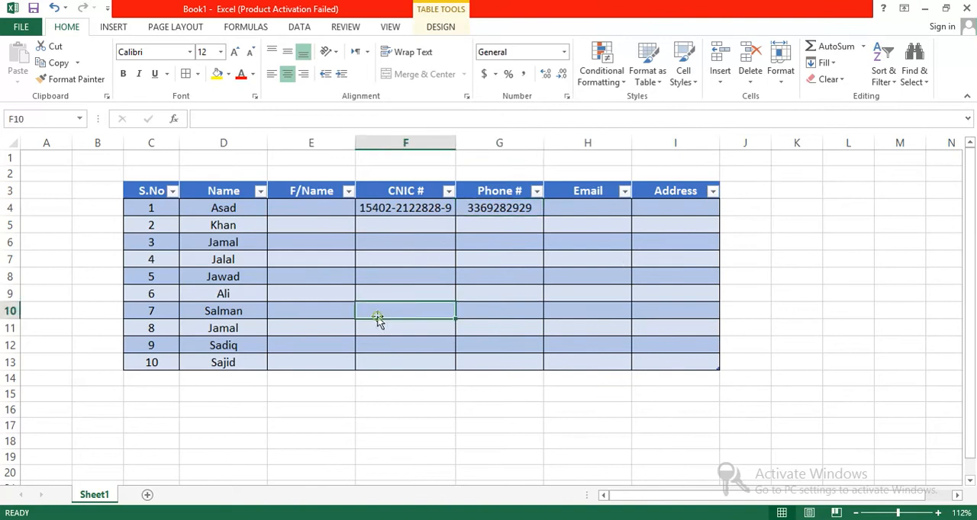
Switch the table's Header Row option off and back on to see its effect
left_click(141, 191)
left_click(442, 27)
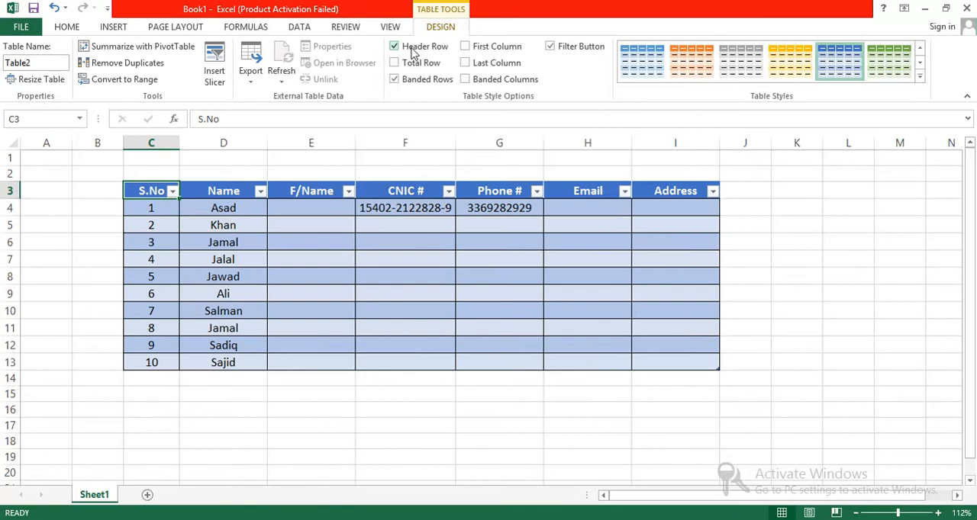
left_click(413, 48)
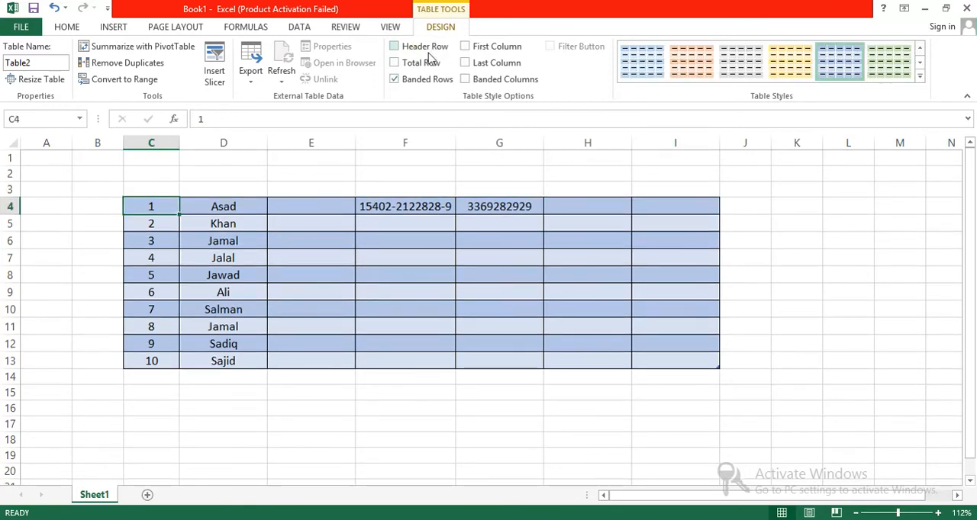
left_click(418, 48)
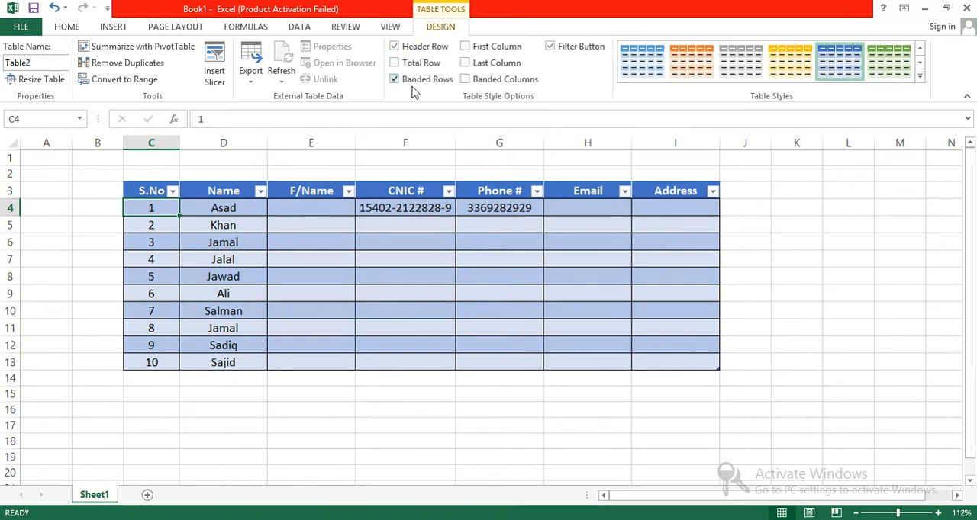
Switch the table's Banded Rows option off and on again twice to compare the row shading
left_click(415, 84)
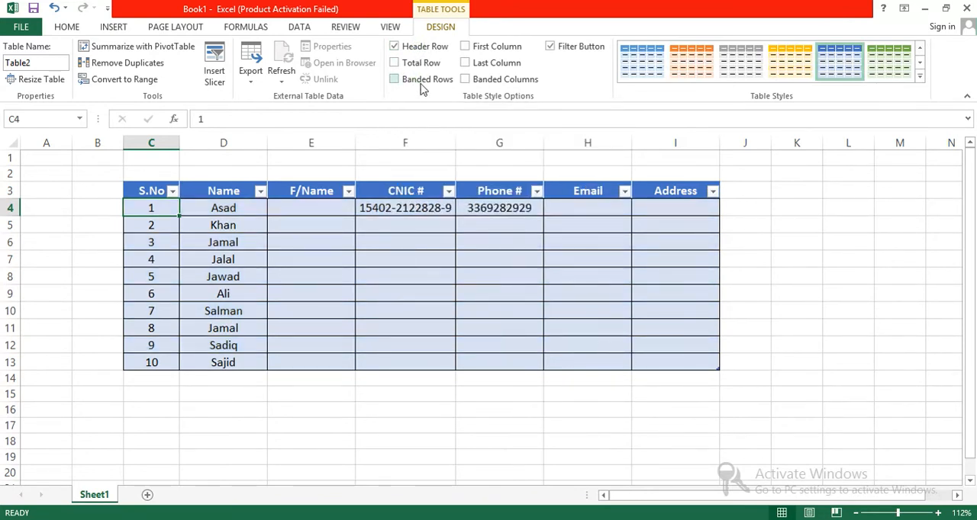
left_click(415, 84)
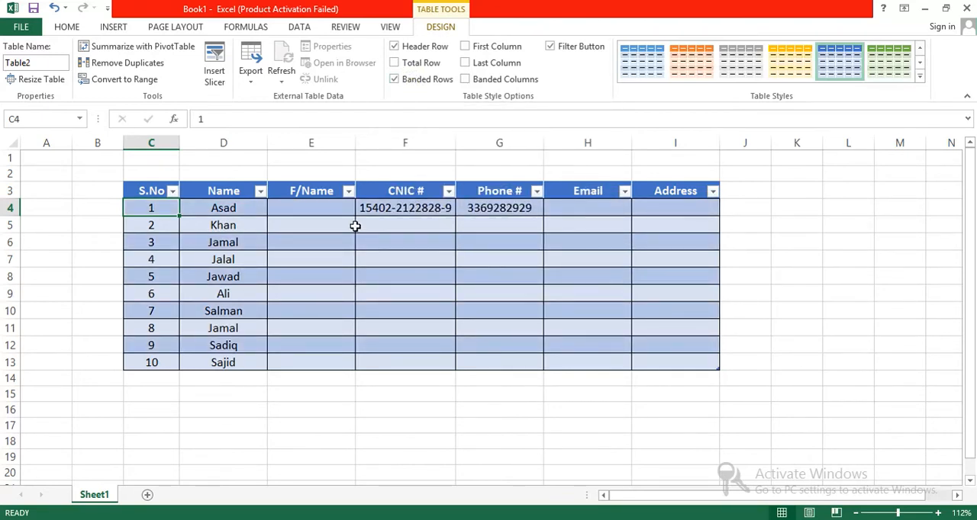
left_click(330, 225)
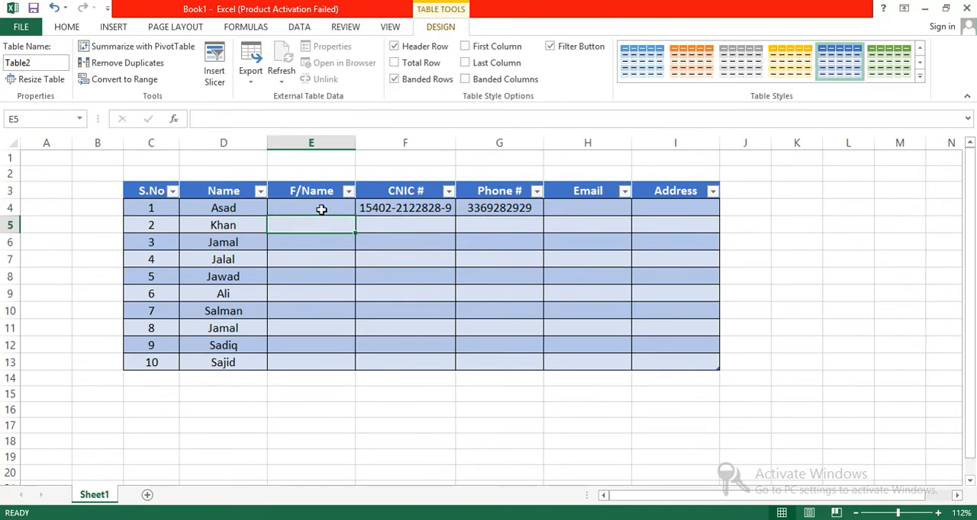
left_click(321, 210)
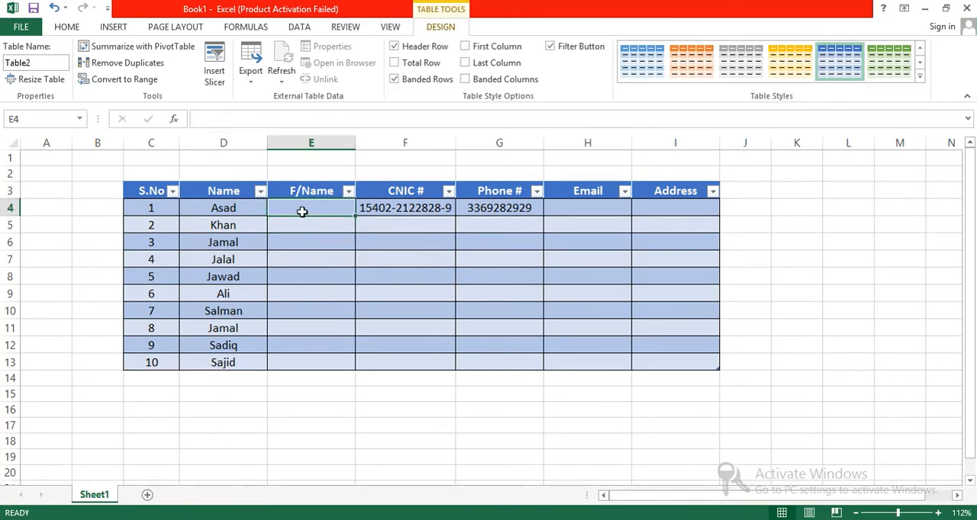
left_click(304, 226)
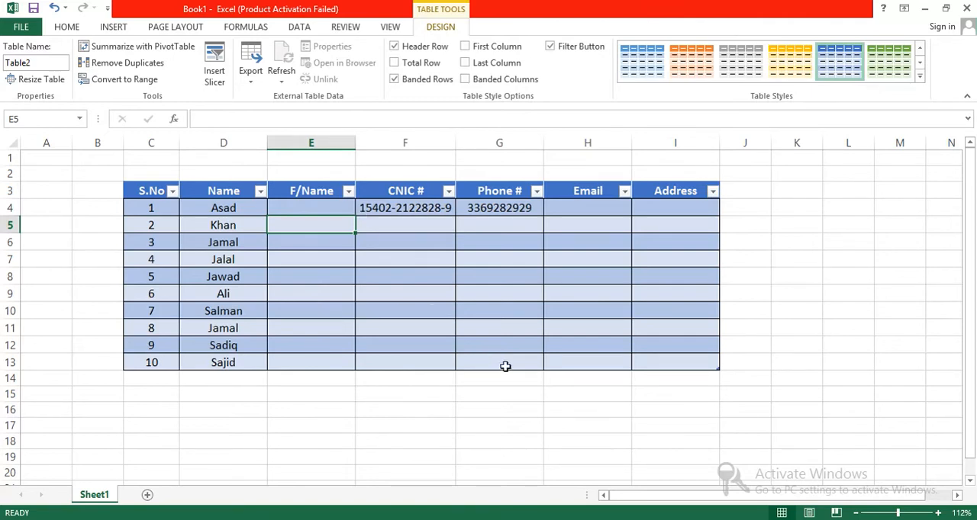
left_click_drag(668, 358, 399, 255)
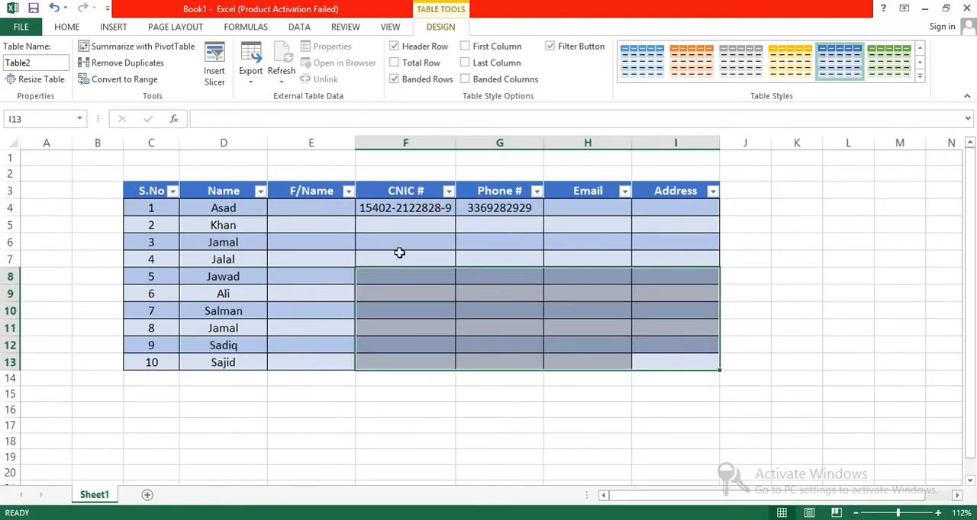
left_click(421, 81)
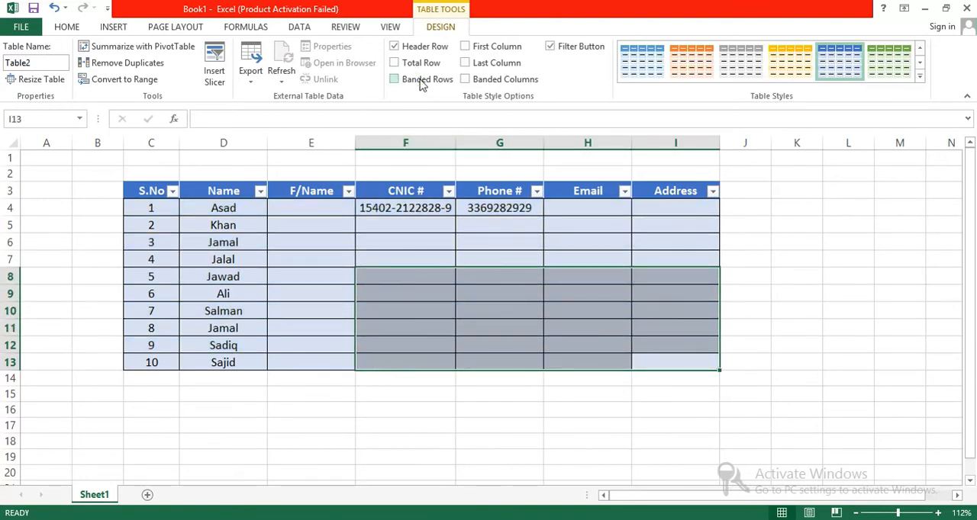
left_click(421, 81)
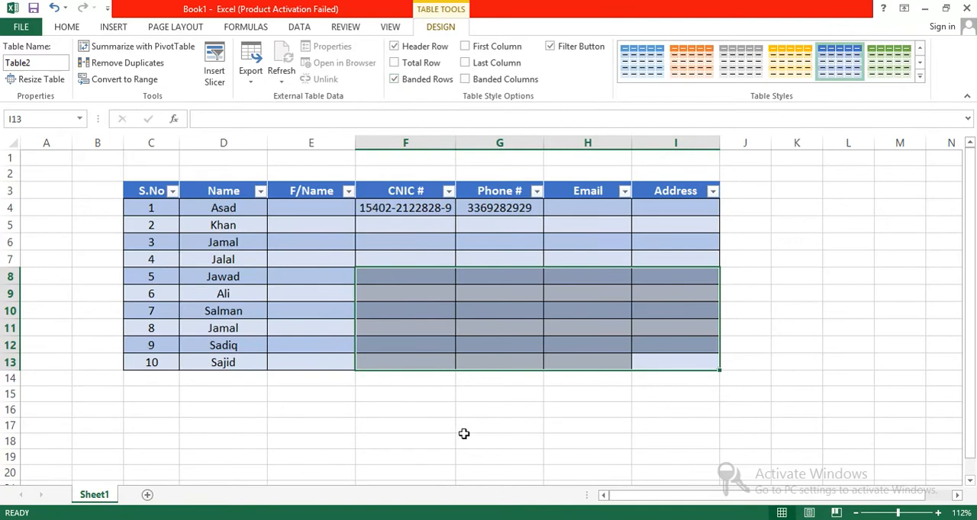
left_click(461, 408)
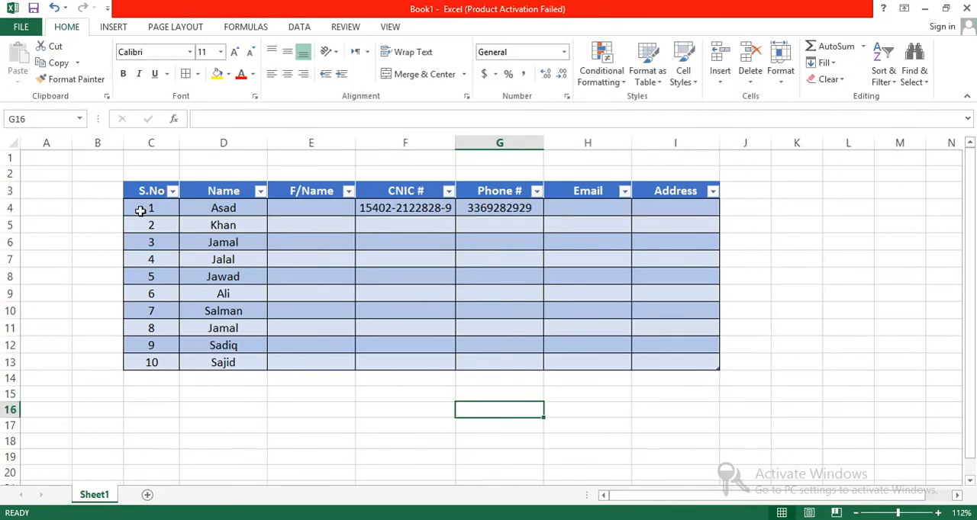
Add a Total Row to the table and enter 10 as the total in I14
left_click_drag(141, 210, 672, 362)
left_click(415, 68)
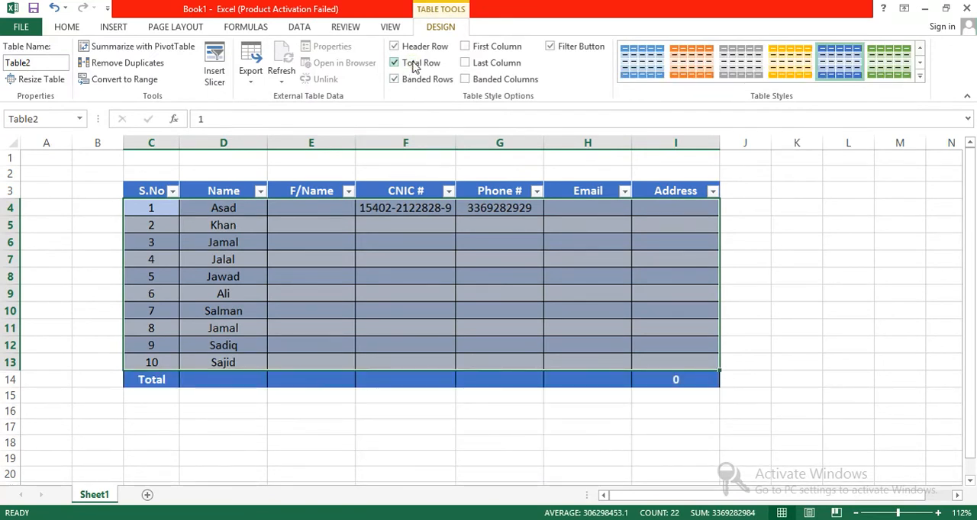
left_click(675, 378)
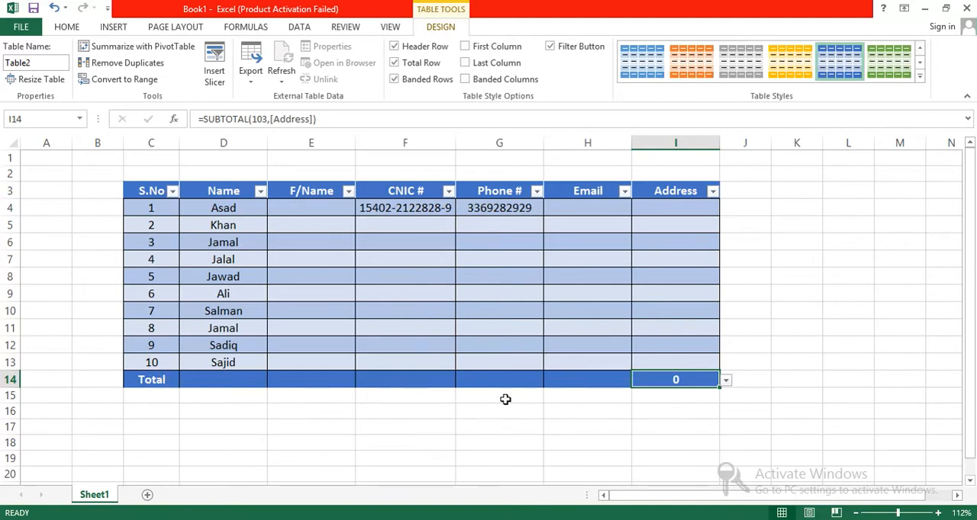
type("1-0")
key("BackSpace")
key("BackSpace")
type("0")
left_click(657, 412)
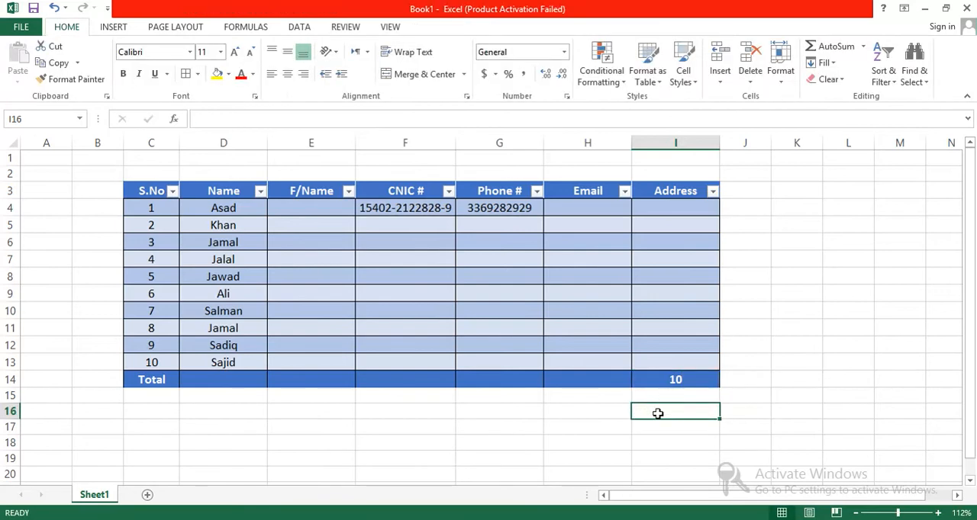
Undo the total entered in I14 and the addition of the Total Row
left_click_drag(676, 379, 147, 379)
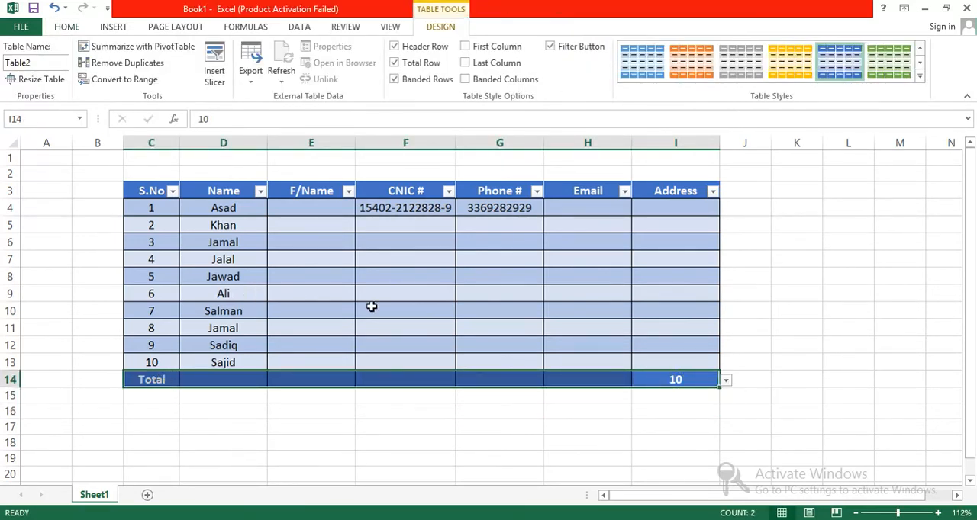
key("ctrl+z")
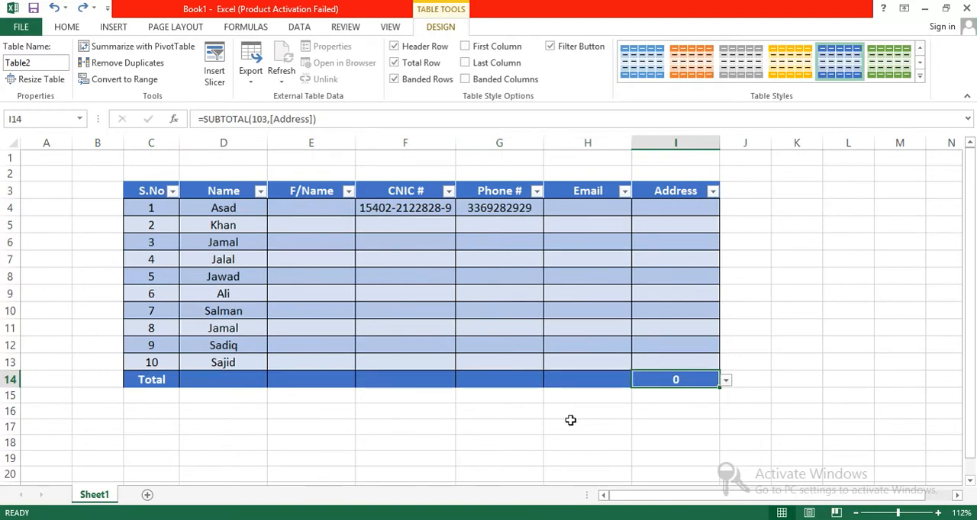
key("ctrl+z")
left_click(458, 399)
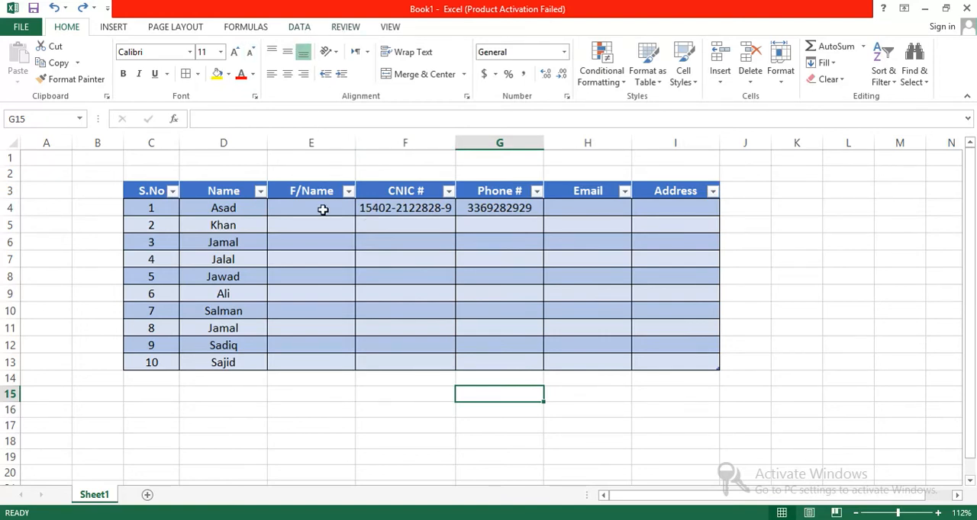
Try twice to put a 0 in front of the phone number in G4 by editing the cell's contents
left_click(152, 184)
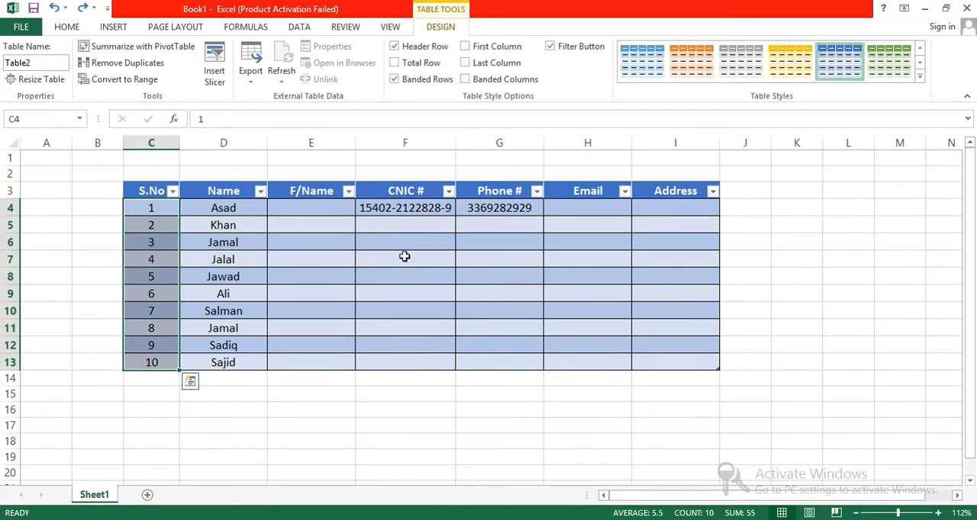
left_click(369, 209)
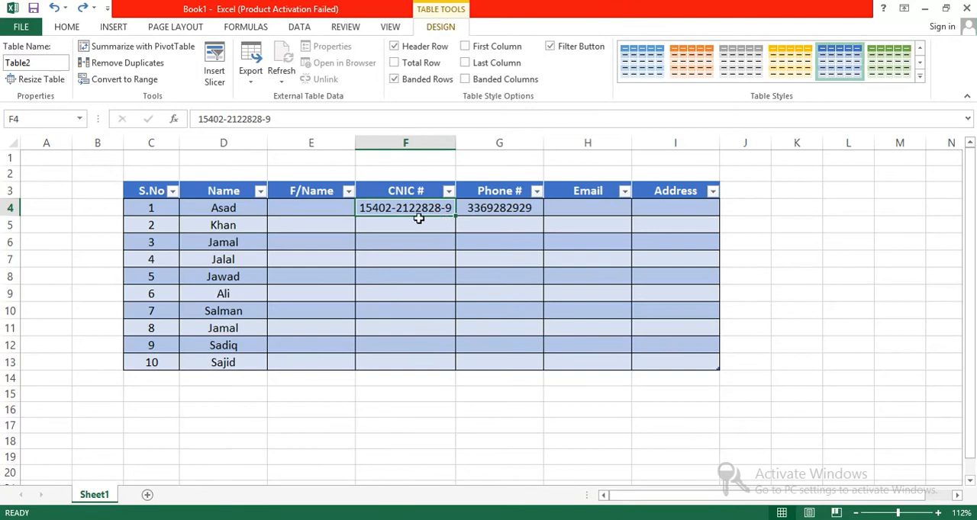
left_click(469, 209)
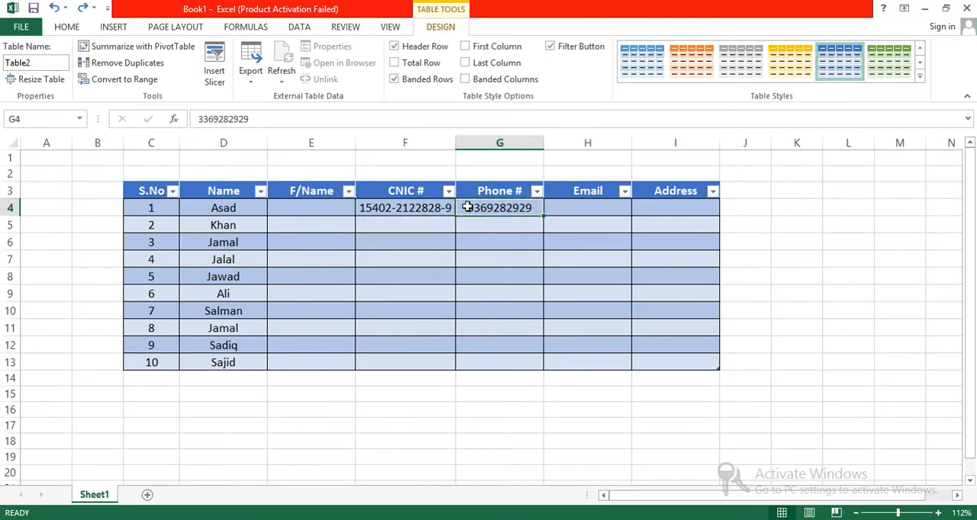
key("Left")
key("Right")
double_click(468, 213)
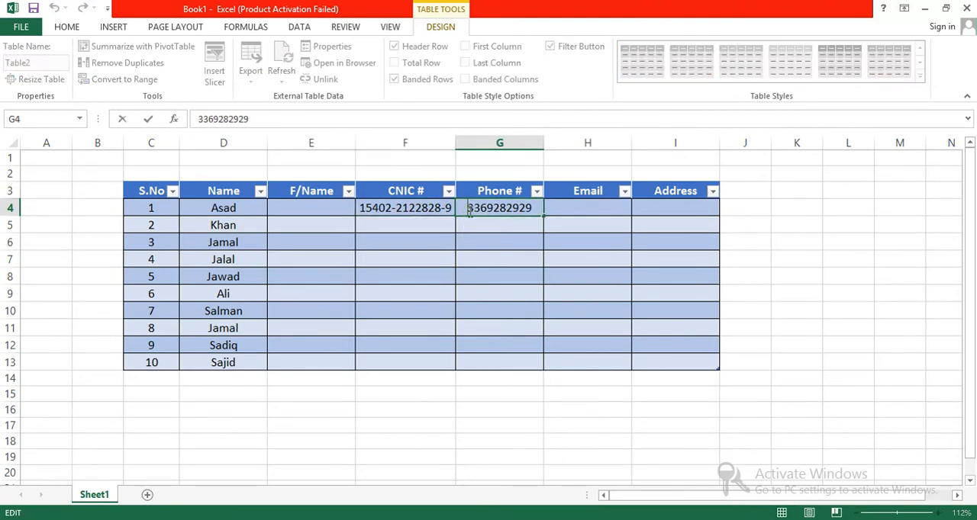
type("0")
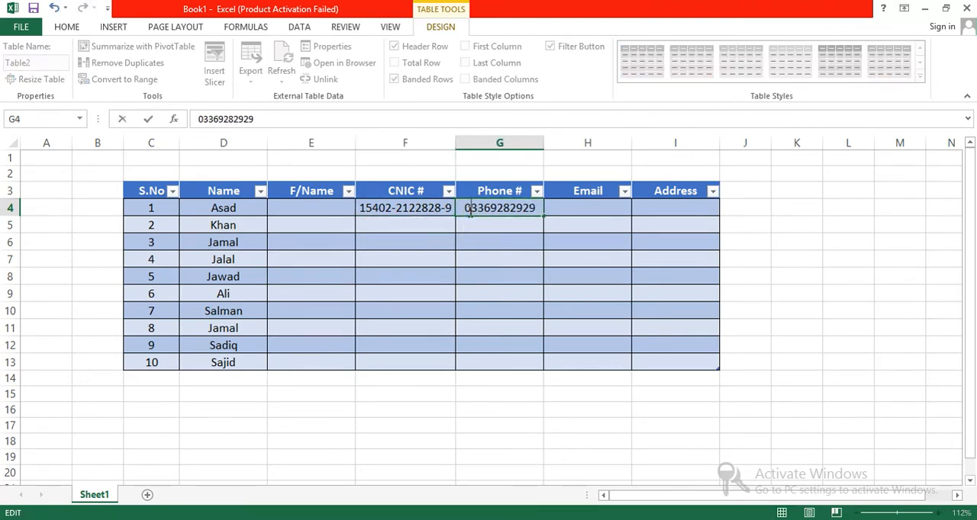
left_click(517, 229)
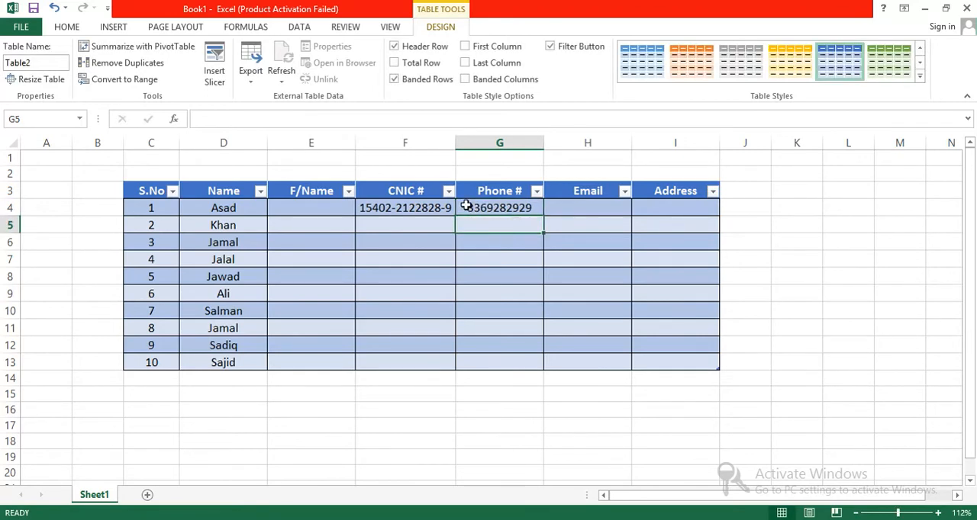
left_click(466, 206)
double_click(467, 207)
type("0")
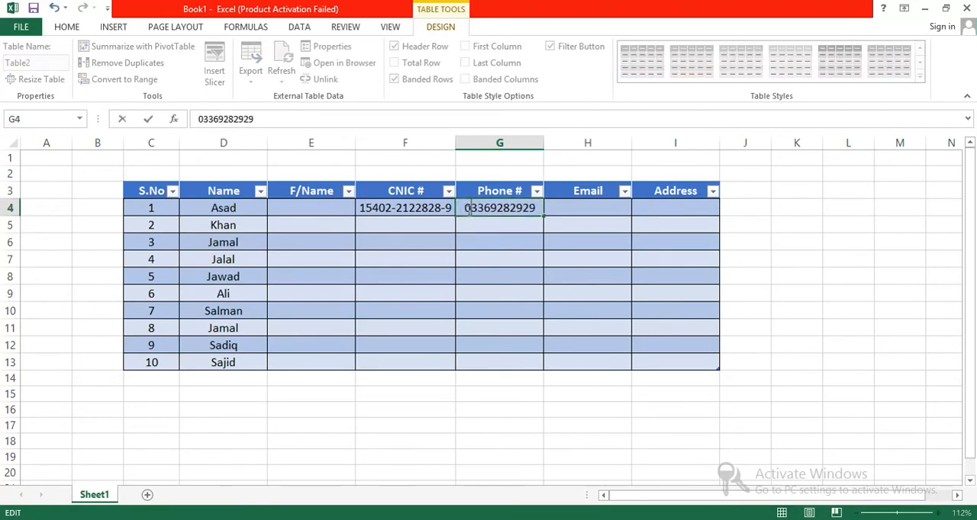
left_click(473, 226)
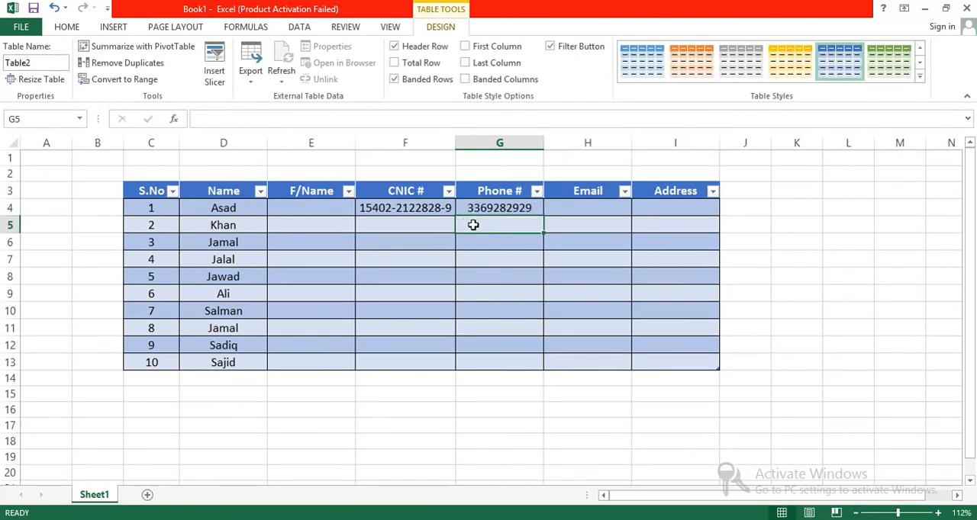
left_click(468, 207)
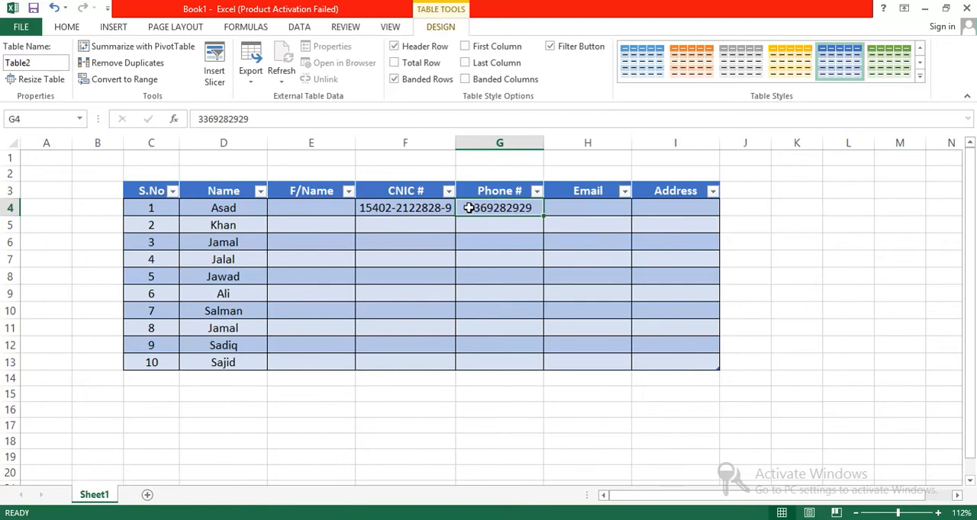
key("ctrl+1")
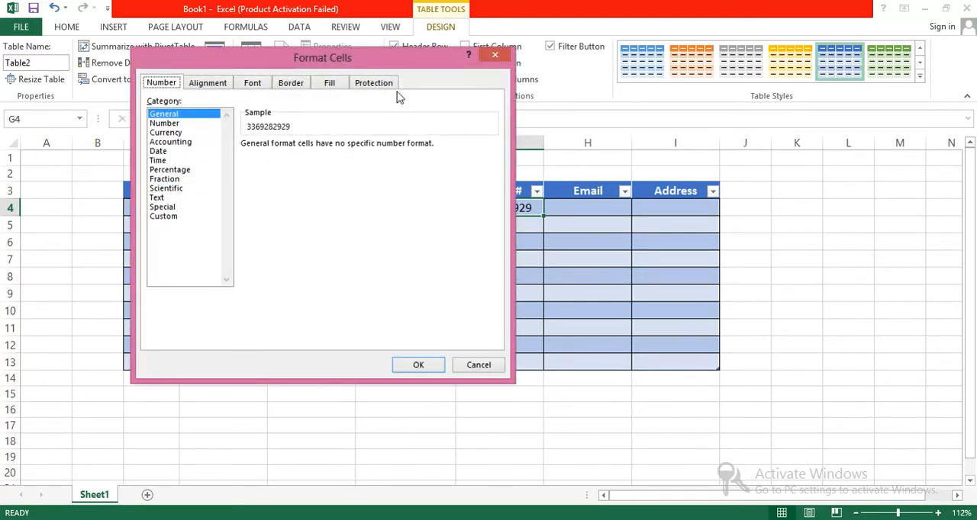
left_click_drag(370, 55, 840, 66)
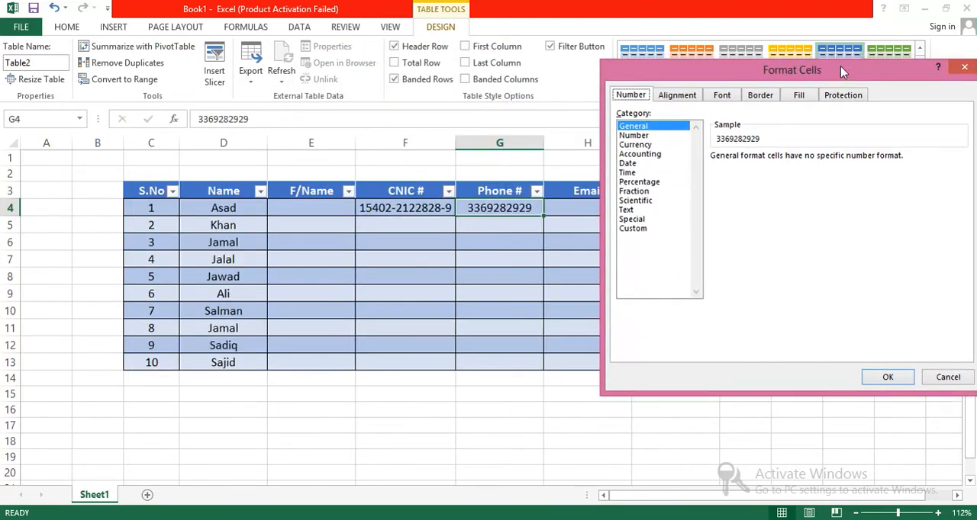
left_click(635, 231)
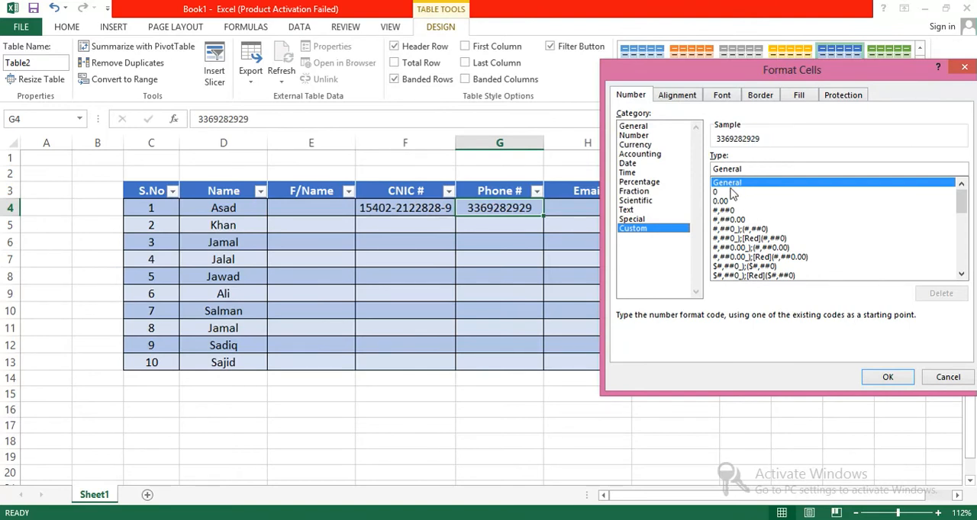
left_click(731, 192)
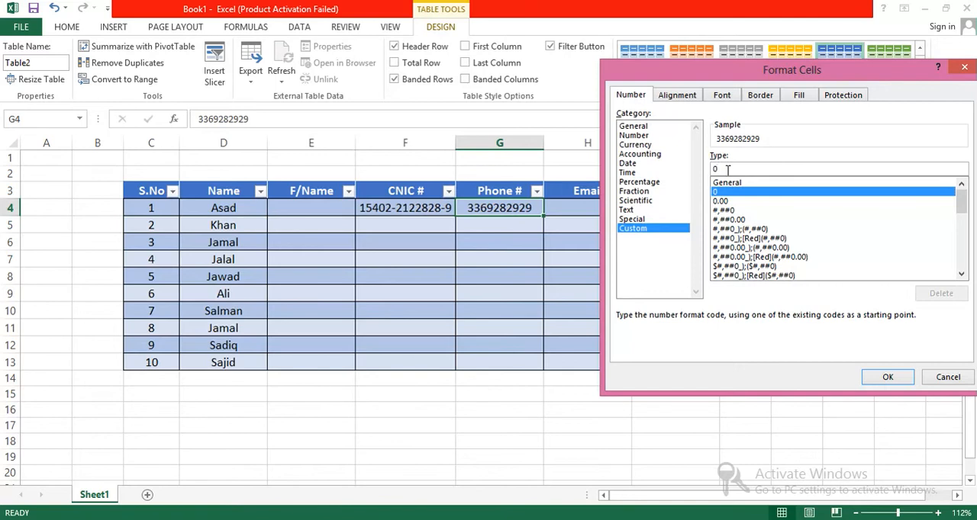
type("0000000")
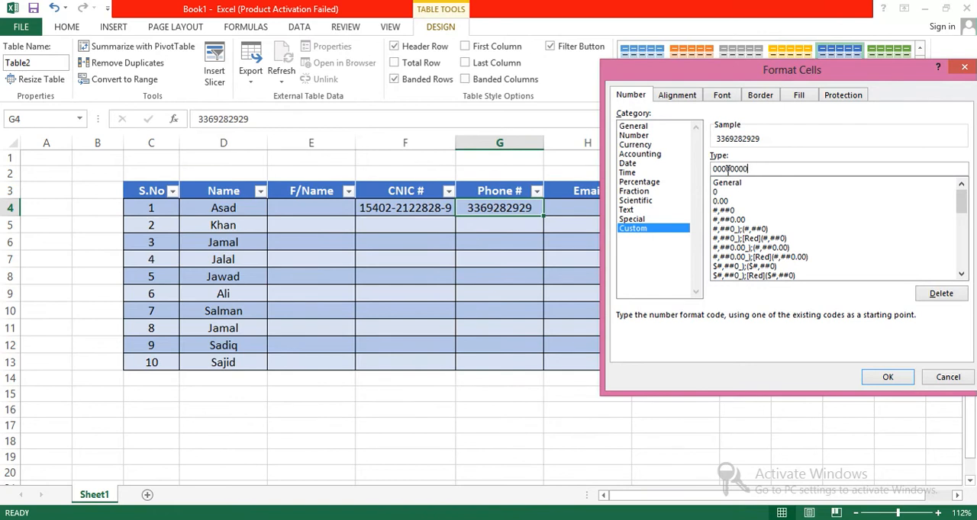
type("000")
left_click(889, 379)
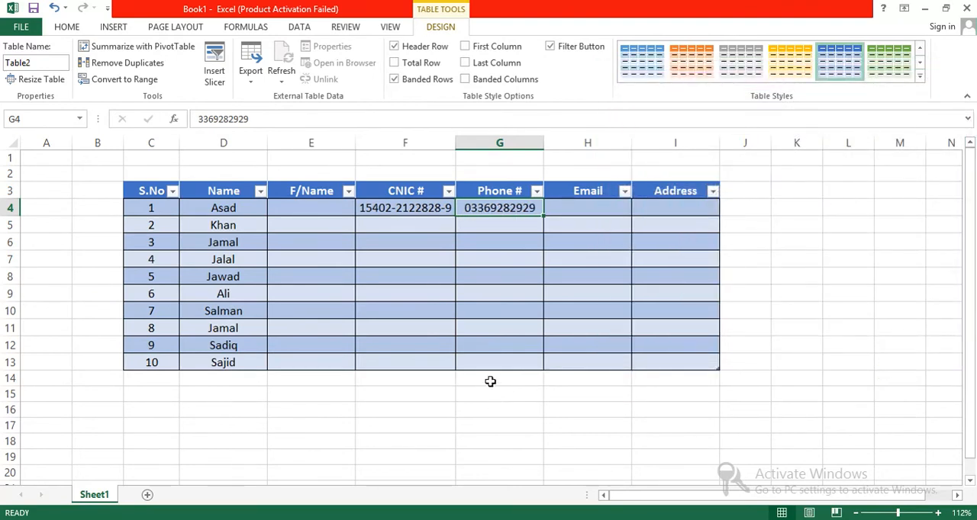
left_click(490, 382)
Fill the phone number from G4 down to G13 and undo the fill
left_click(525, 209)
left_click_drag(543, 217, 543, 363)
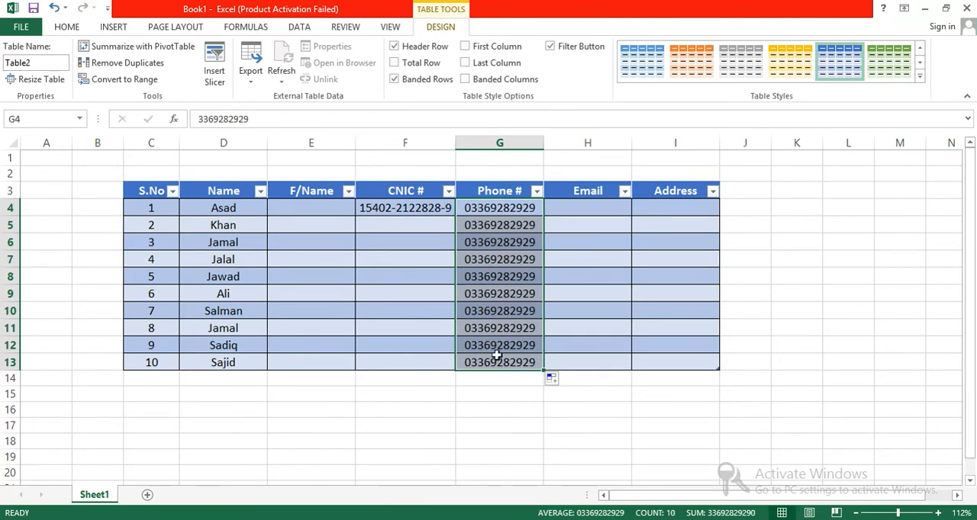
key("ctrl+z")
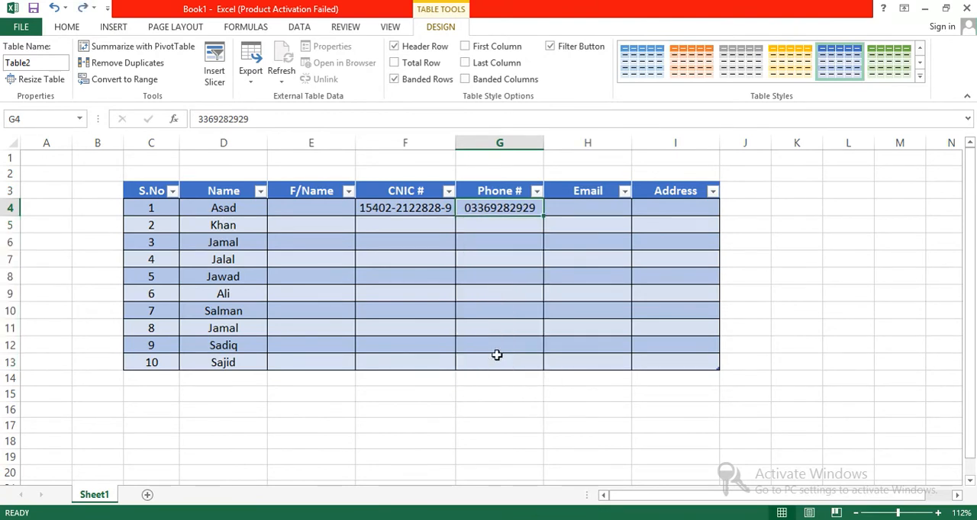
Enter an eleven-digit phone number with a leading zero in G5 and select the cell to check it
left_click(511, 223)
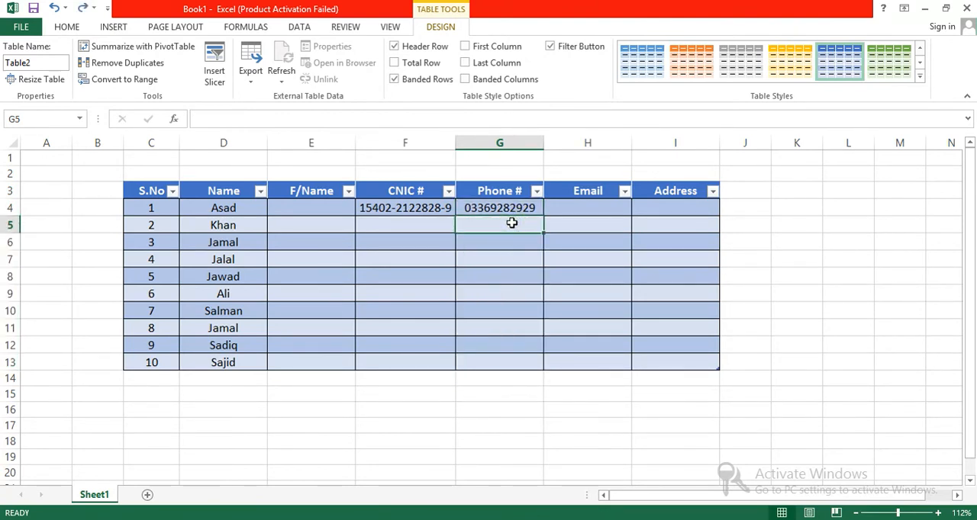
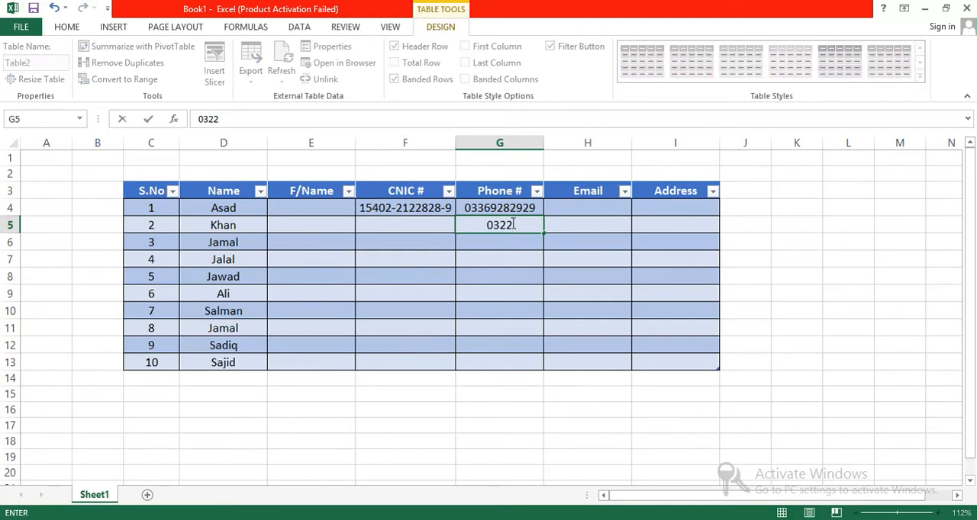
key("Return")
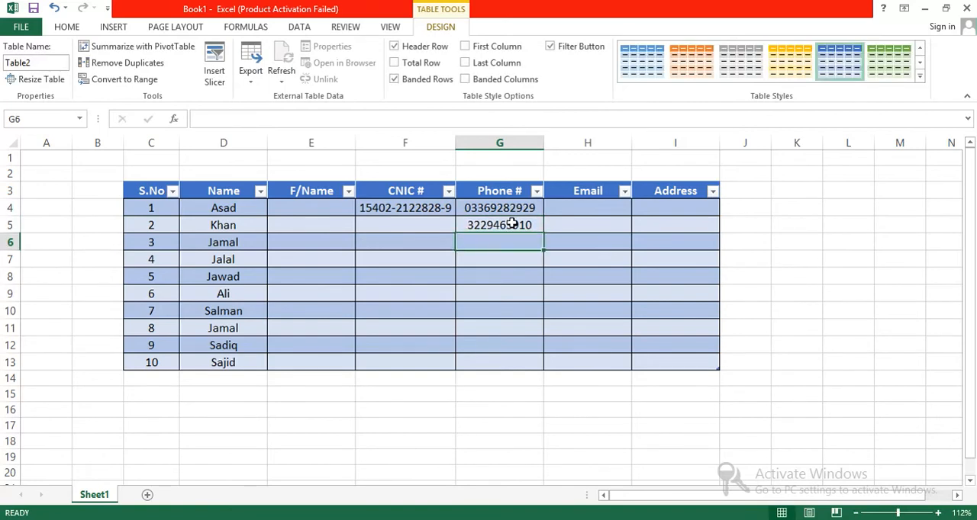
left_click(505, 225)
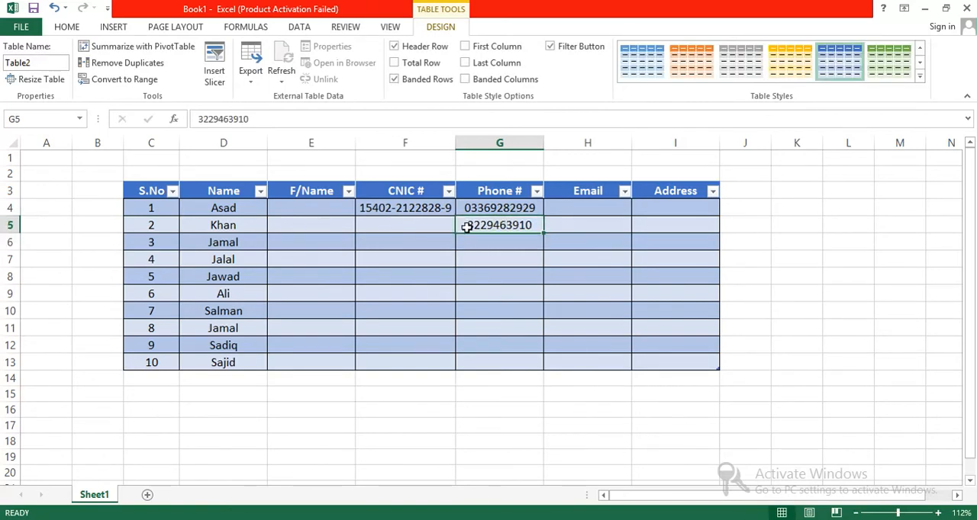
Fill the phone number and its format from G4 down to G13
left_click(507, 211)
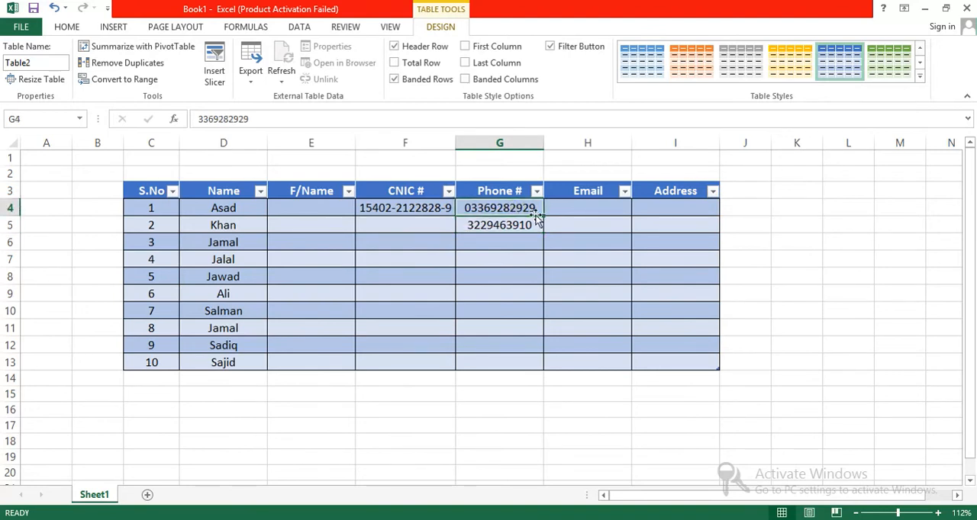
left_click_drag(542, 216, 547, 364)
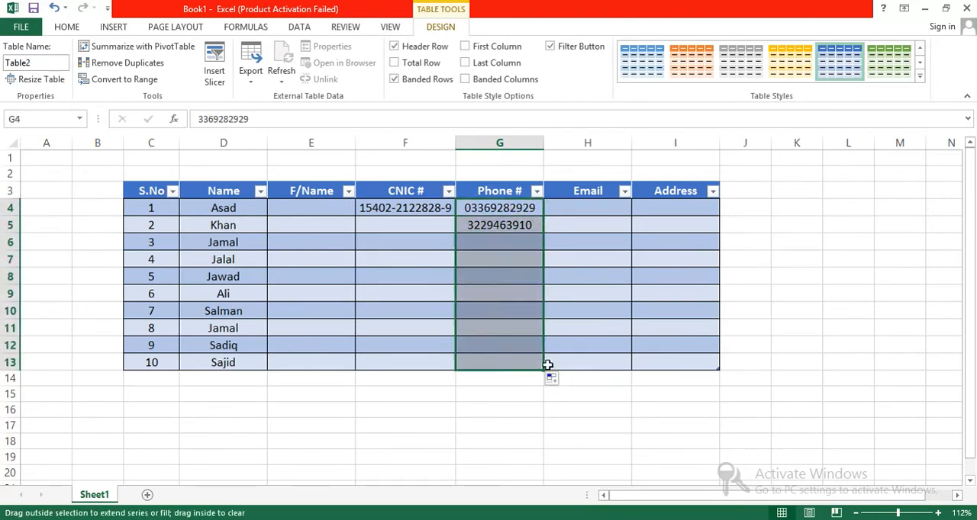
left_click(492, 424)
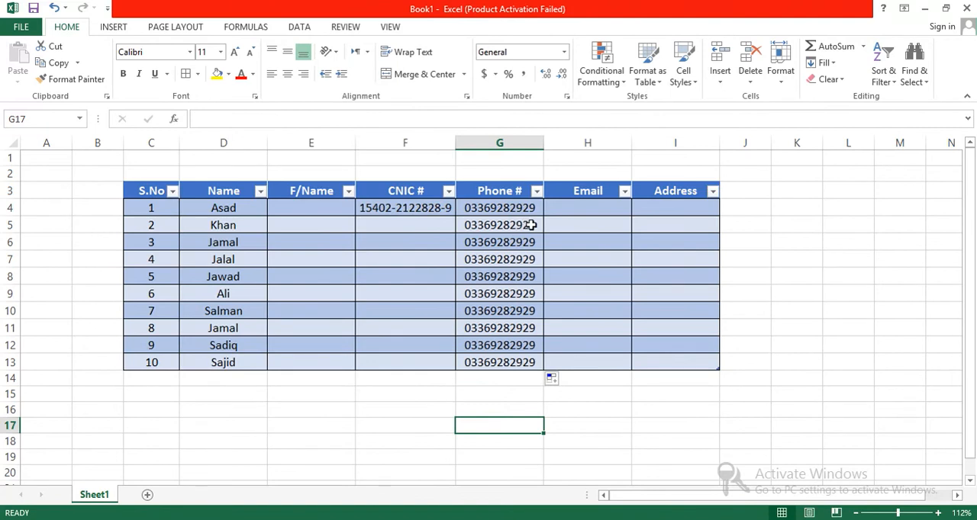
Replace the phone number in G5 with a different eleven-digit number starting with 0
left_click(527, 225)
double_click(535, 226)
key("BackSpace")
key("BackSpace")
key("BackSpace")
key("BackSpace")
key("BackSpace")
key("BackSpace")
key("BackSpace")
key("BackSpace")
key("BackSpace")
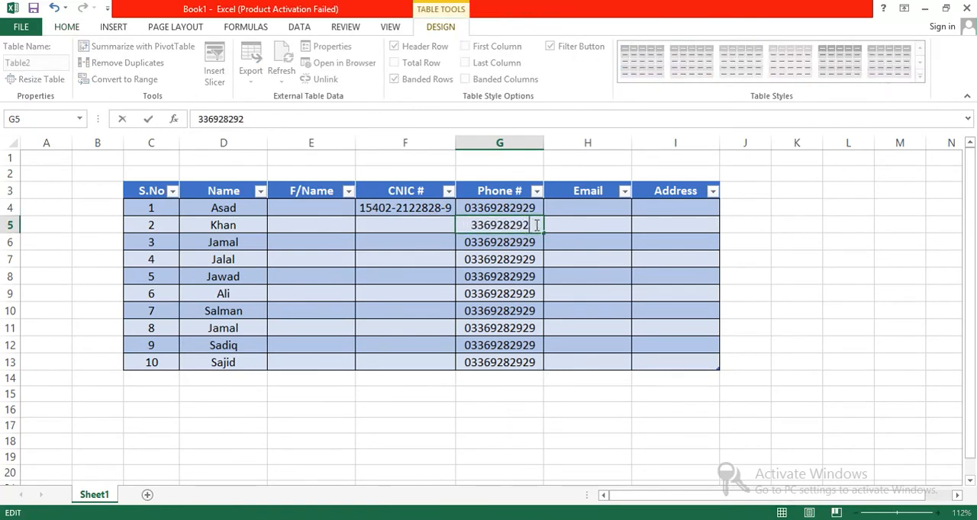
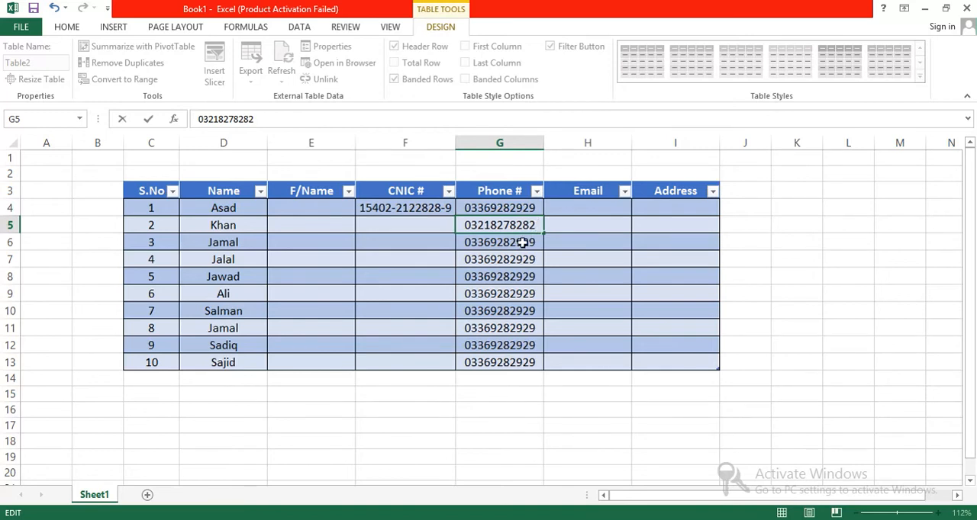
left_click(516, 240)
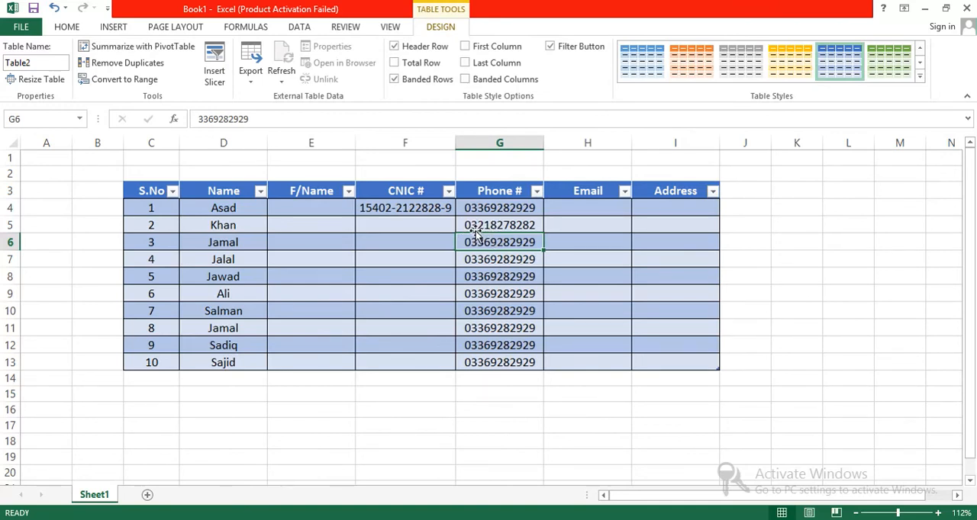
Replace the phone number in G6 with a new eleven-digit number starting with 0
left_click(513, 272)
left_click(499, 248)
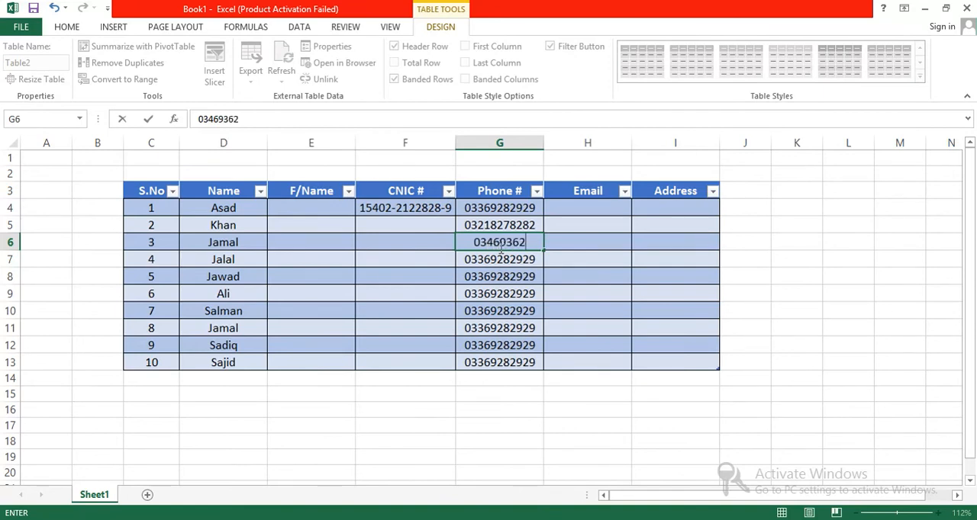
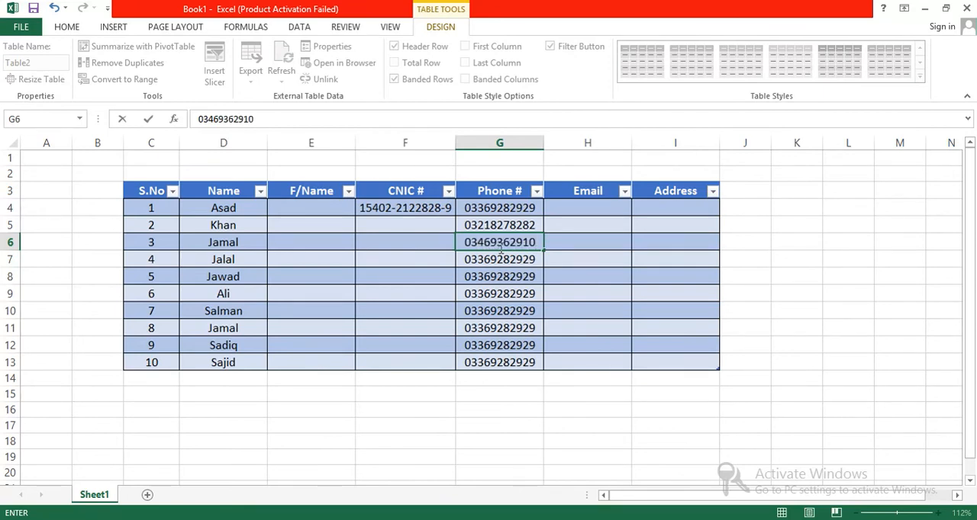
key("Return")
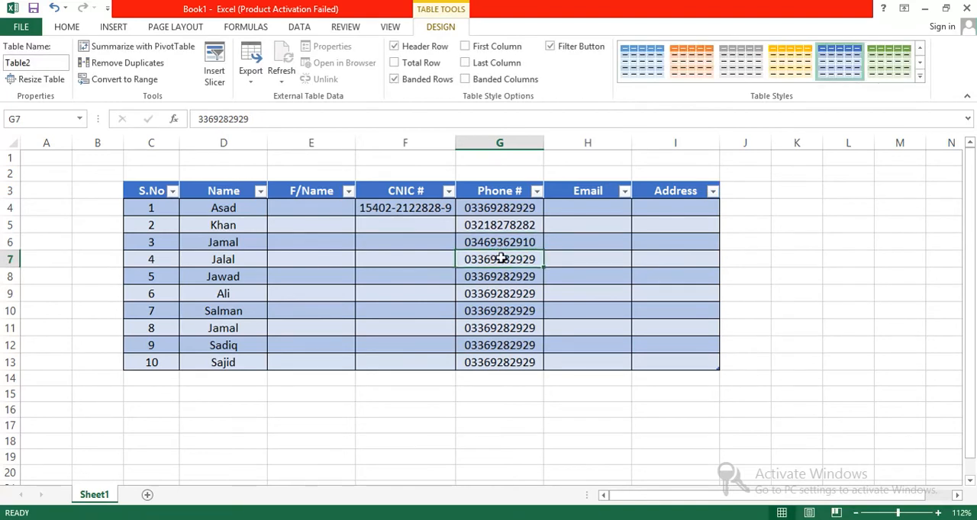
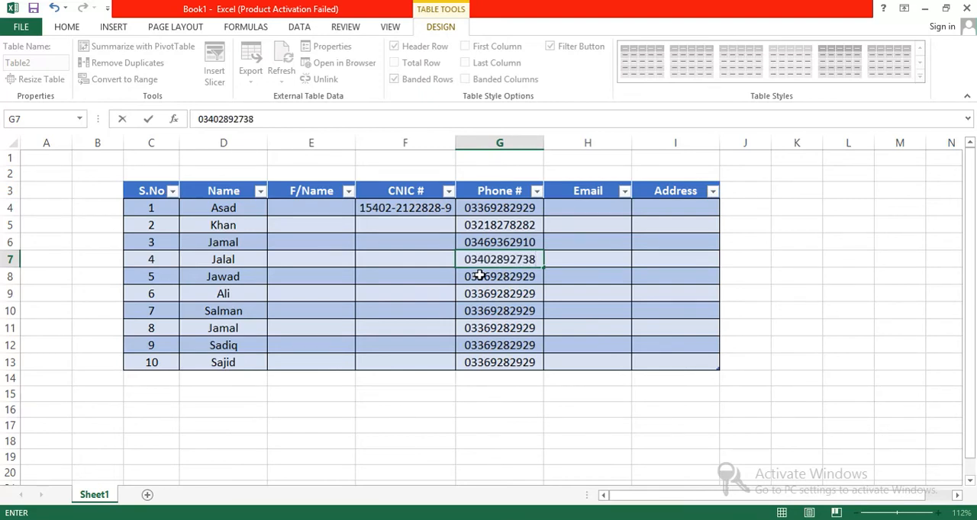
Overwrite the phone number in G7 with a new eleven-digit number starting with 0
key("Return")
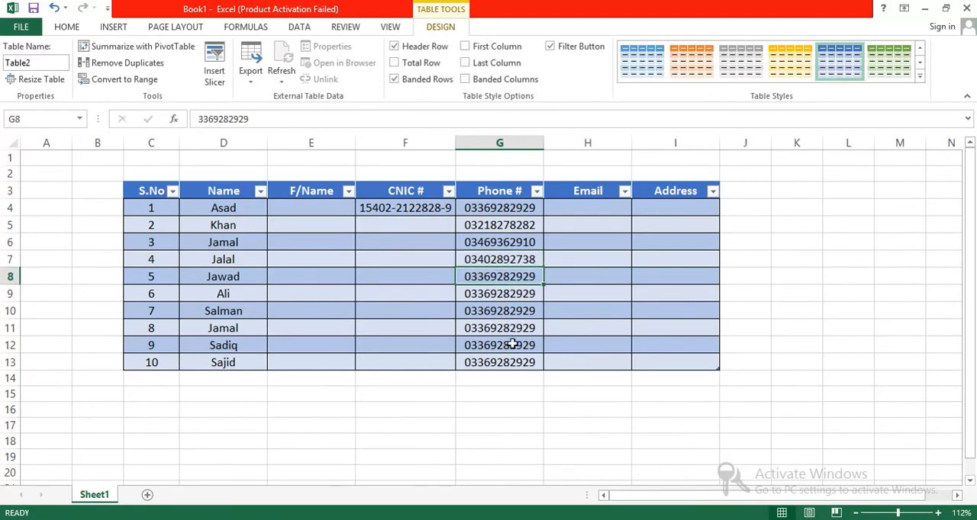
Clear the filled phone numbers from G8 to G13
left_click_drag(526, 364, 498, 277)
key("Delete")
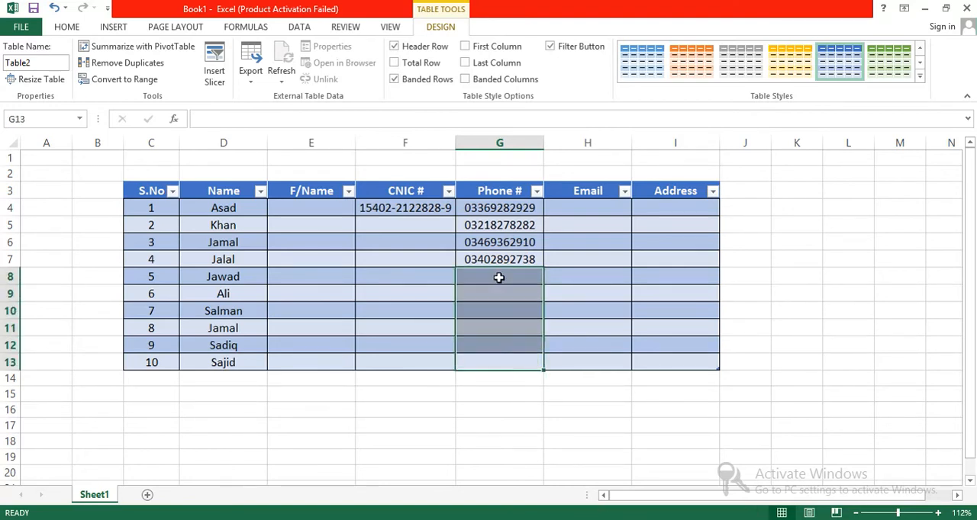
left_click(497, 377)
Enter a new eleven-digit phone number with a leading zero in G8
left_click(495, 277)
key("Return")
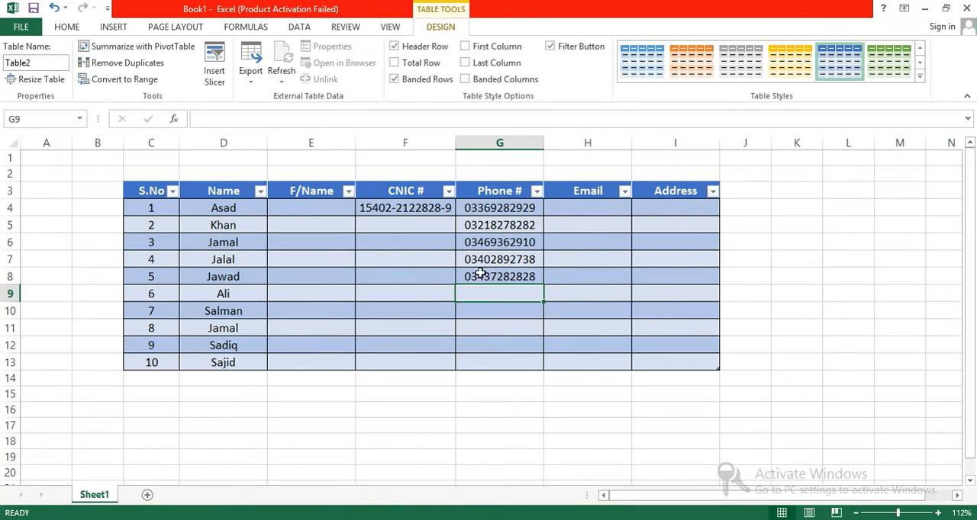
type("927272")
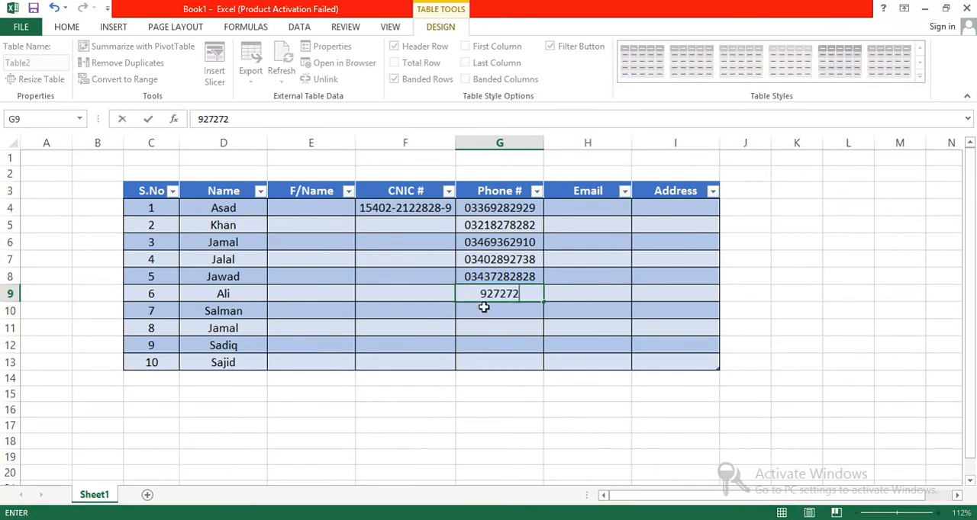
key("BackSpace")
key("BackSpace")
key("BackSpace")
key("BackSpace")
key("BackSpace")
key("BackSpace")
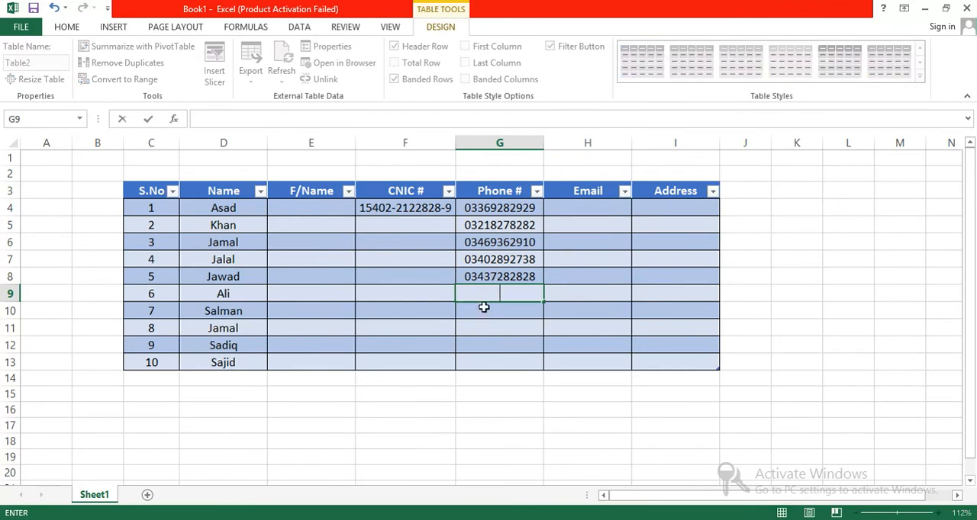
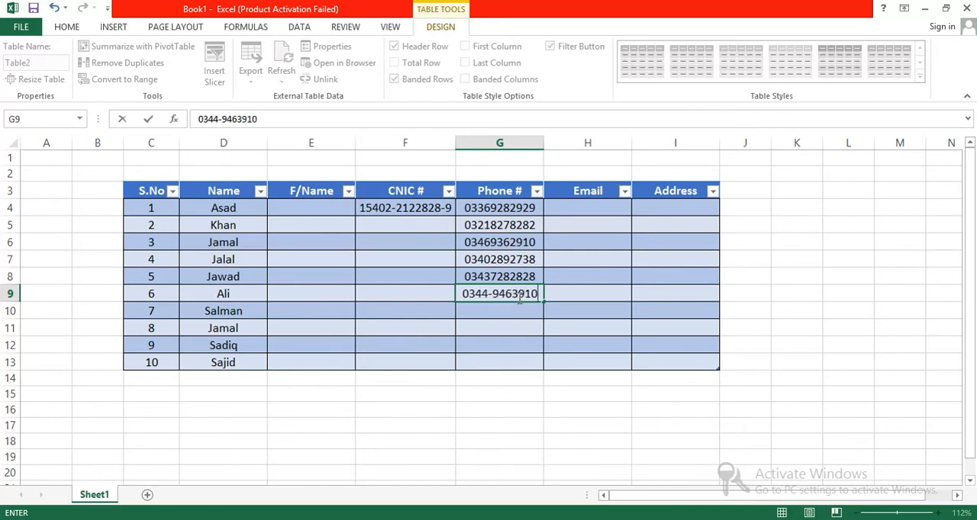
Enter a phone number with a leading zero in G9, separating the four-digit prefix from the rest with a hyphen
key("Return")
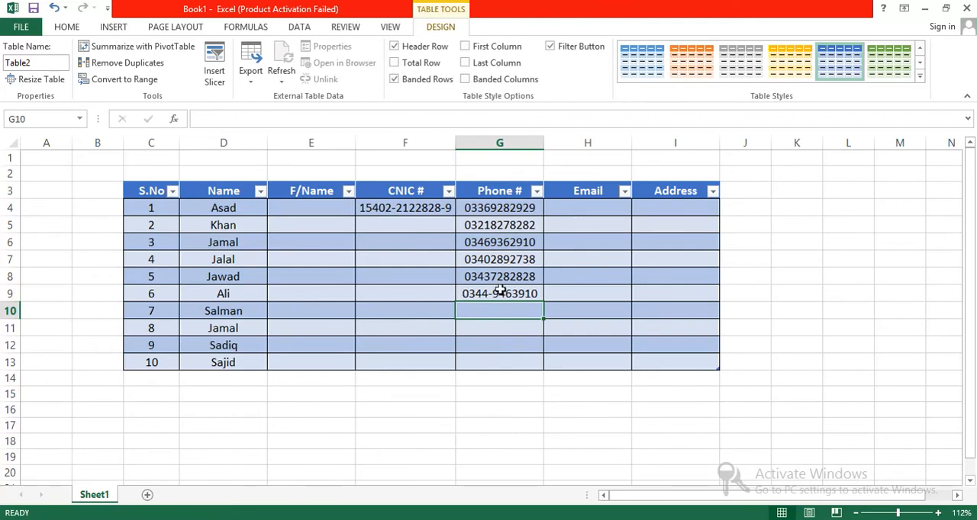
Open the hyphenated phone number in G9 to examine its leading zero, leaving it unedited
double_click(493, 296)
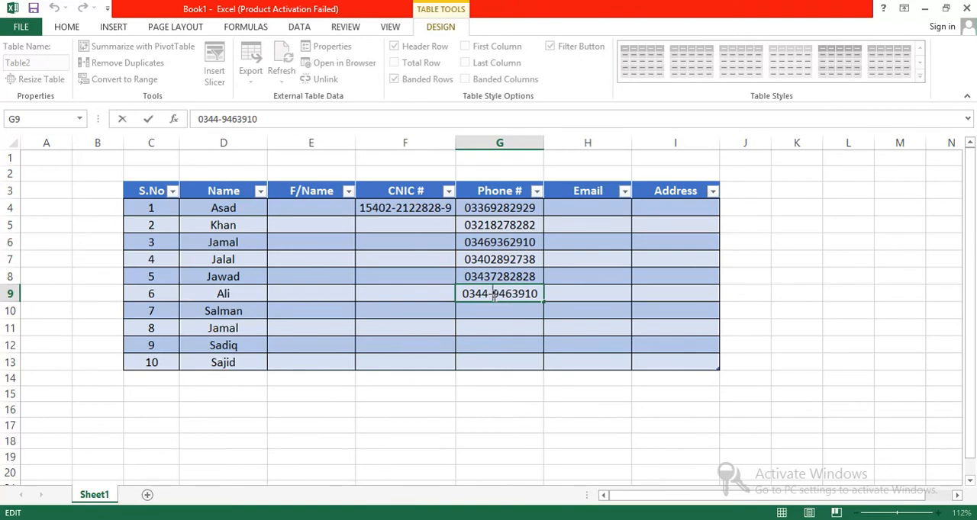
left_click(470, 295)
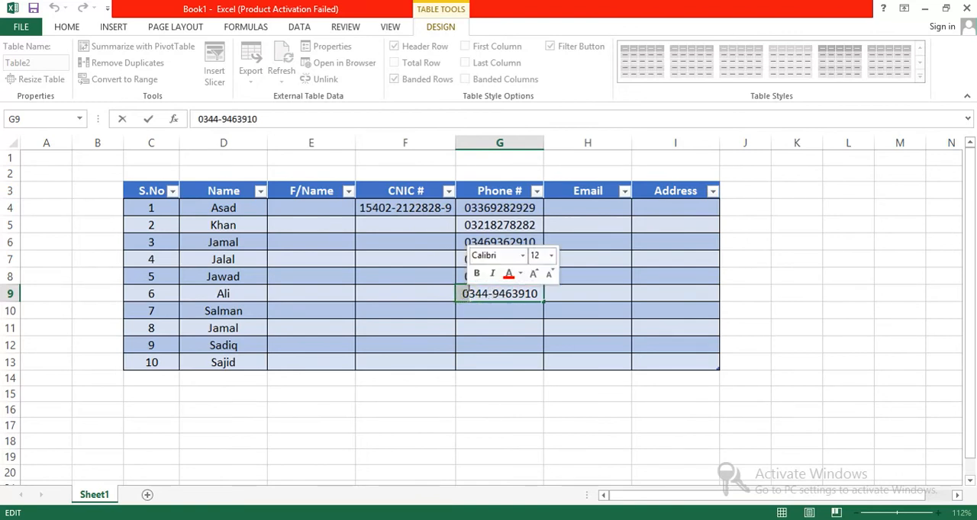
left_click(487, 311)
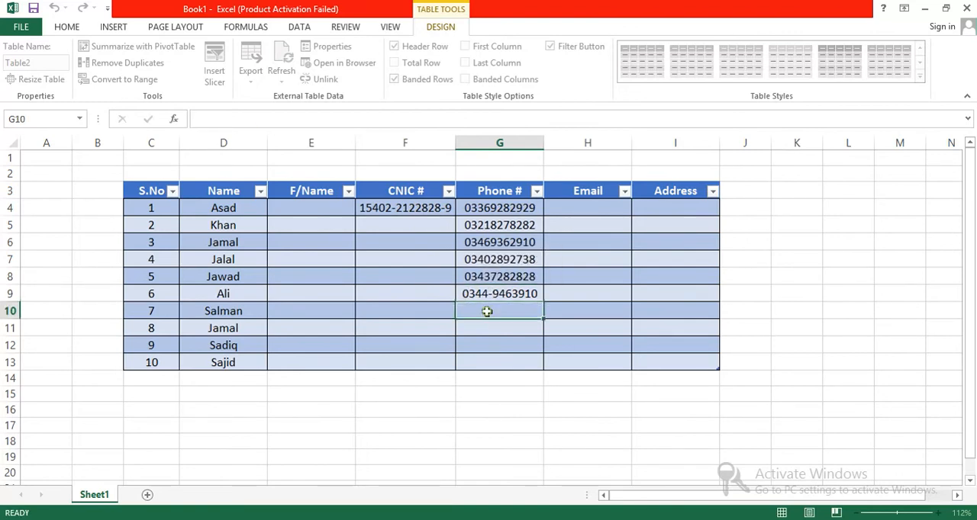
Enter a phone number with a leading zero and a hyphen after its four-digit prefix in H4 under Email
left_click(583, 214)
type("04")
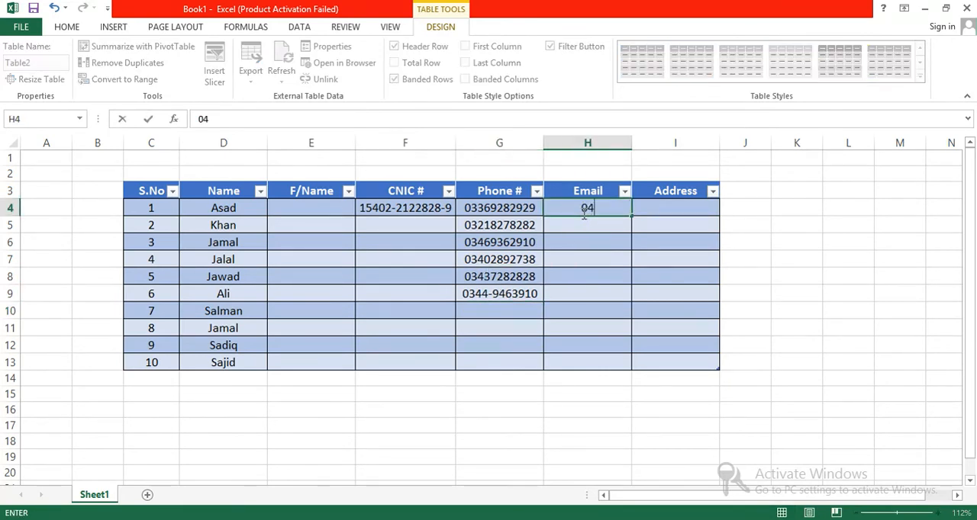
key("BackSpace")
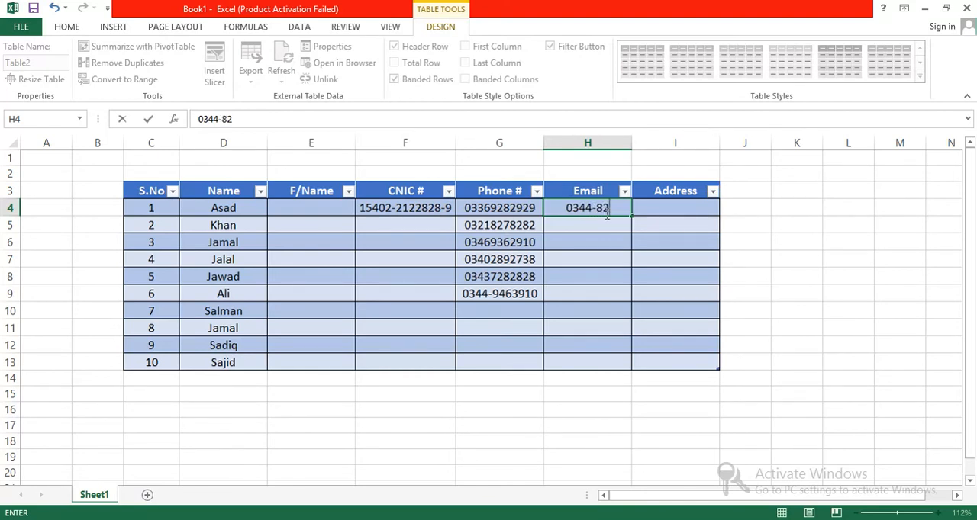
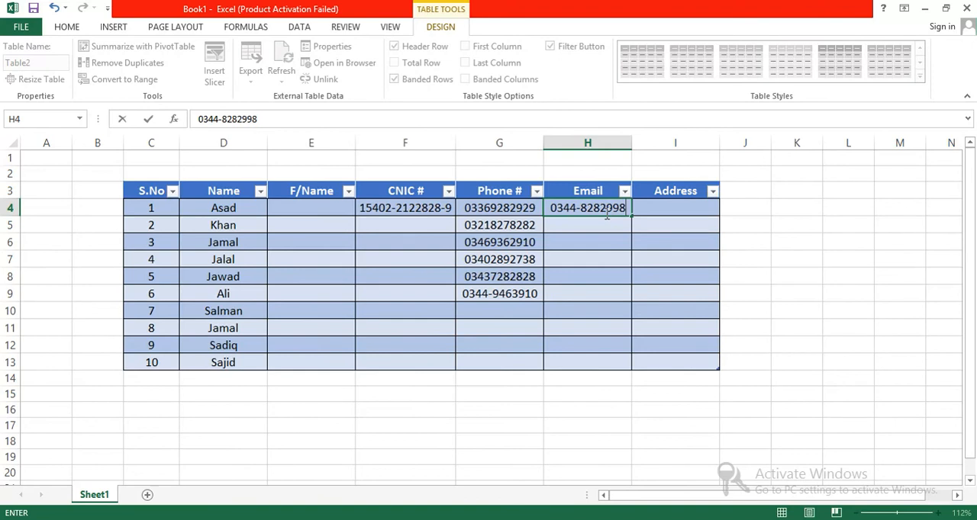
key("Return")
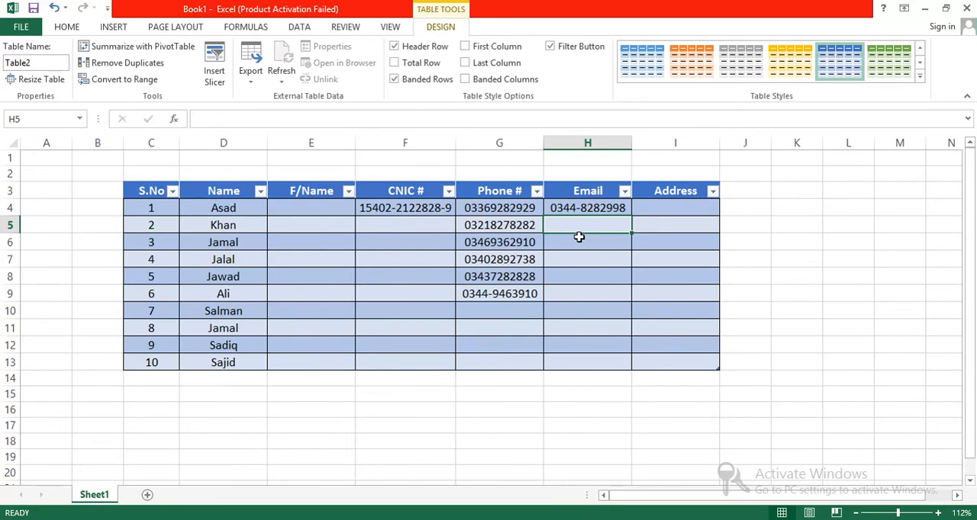
left_click(492, 208)
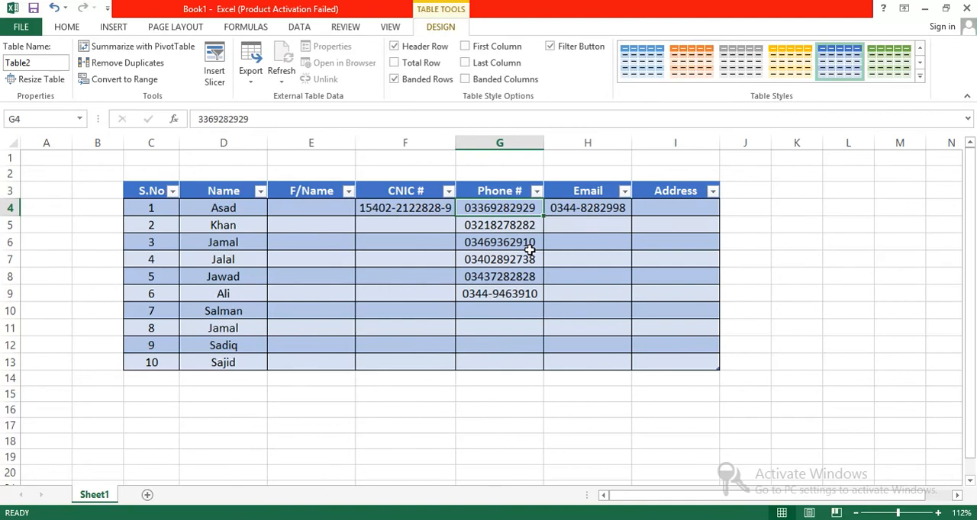
left_click(481, 312)
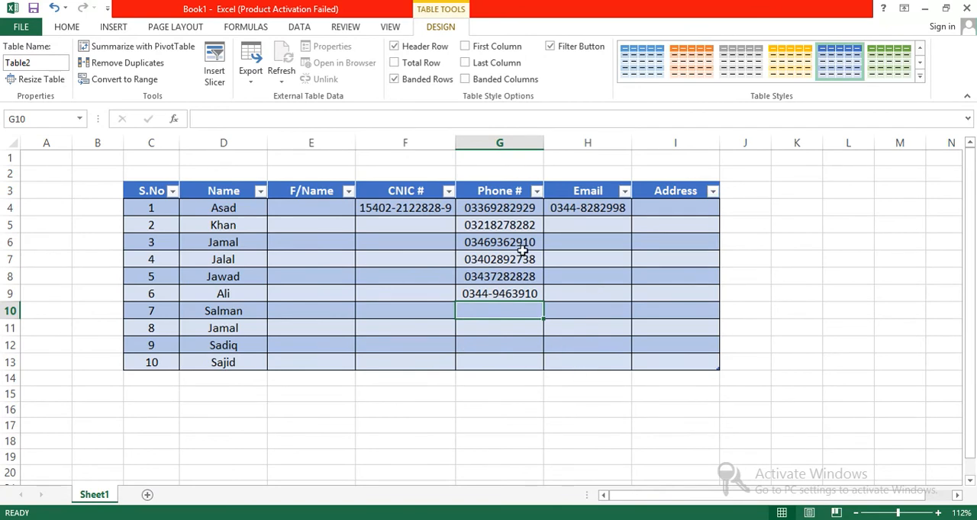
left_click(153, 192)
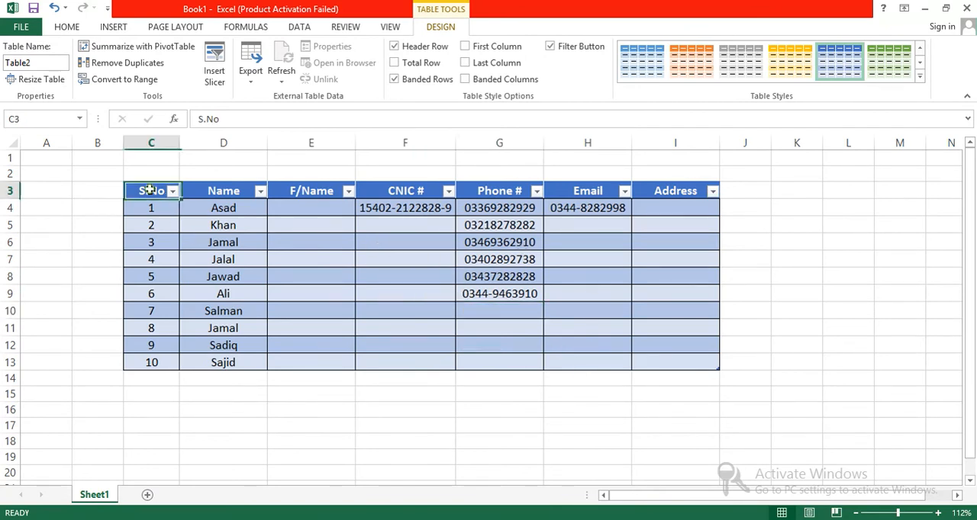
Preview the available table styles for the personal-records table, keeping the current style
left_click(677, 363)
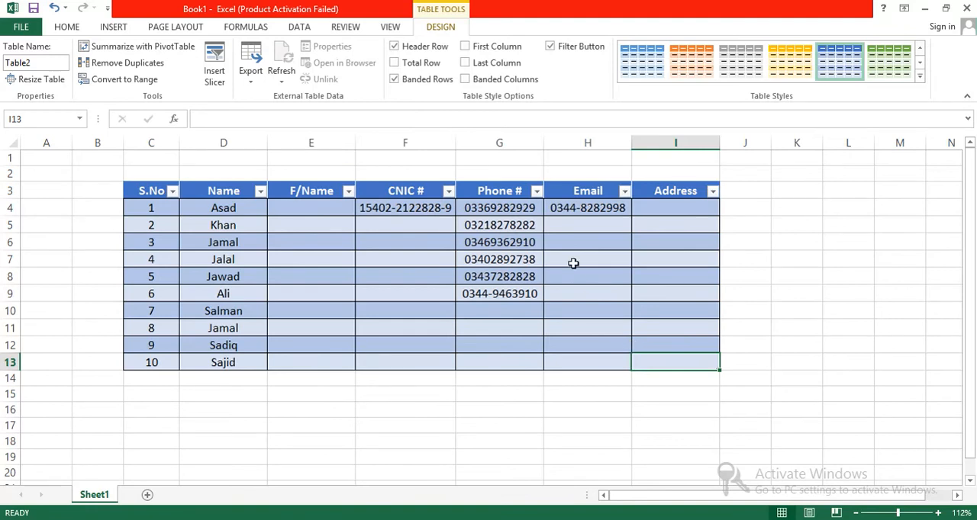
left_click(920, 76)
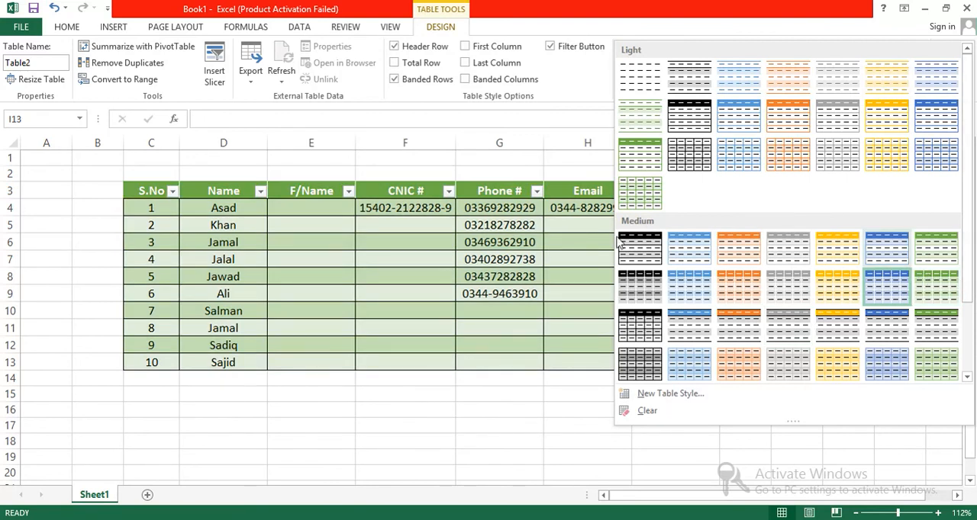
left_click(340, 321)
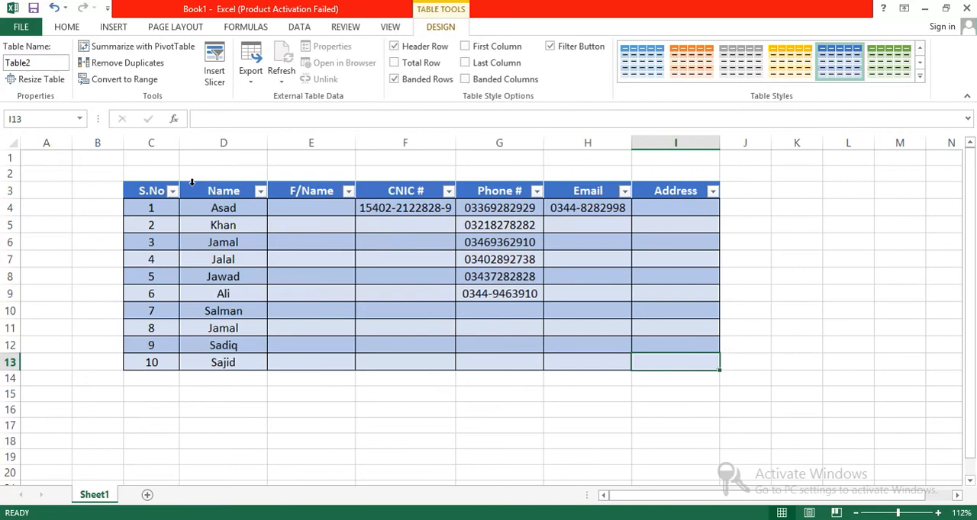
Turn the header row's filter buttons off and back on
left_click(141, 192)
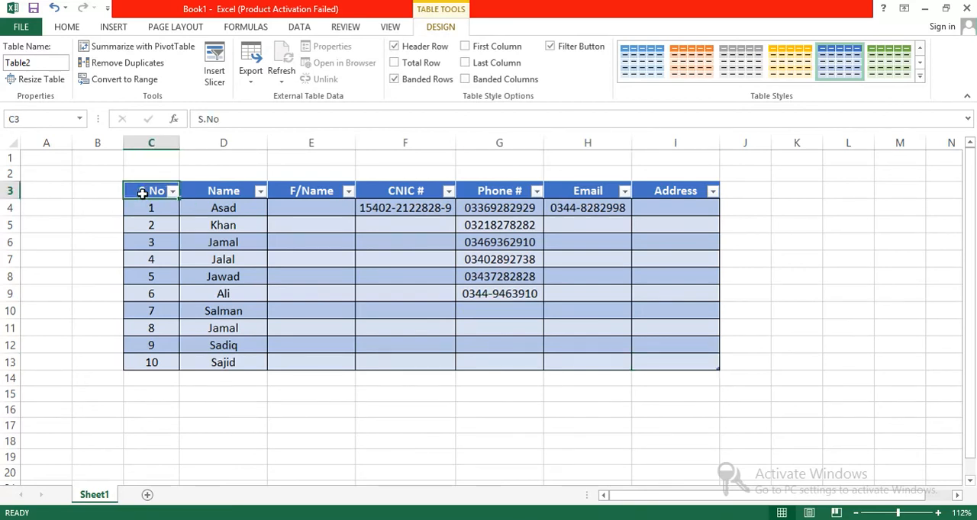
left_click(570, 52)
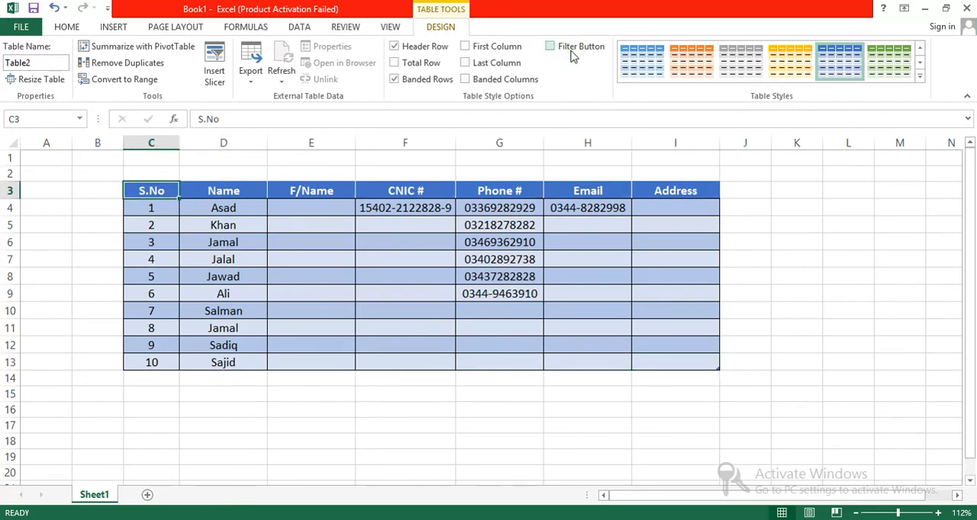
left_click(572, 55)
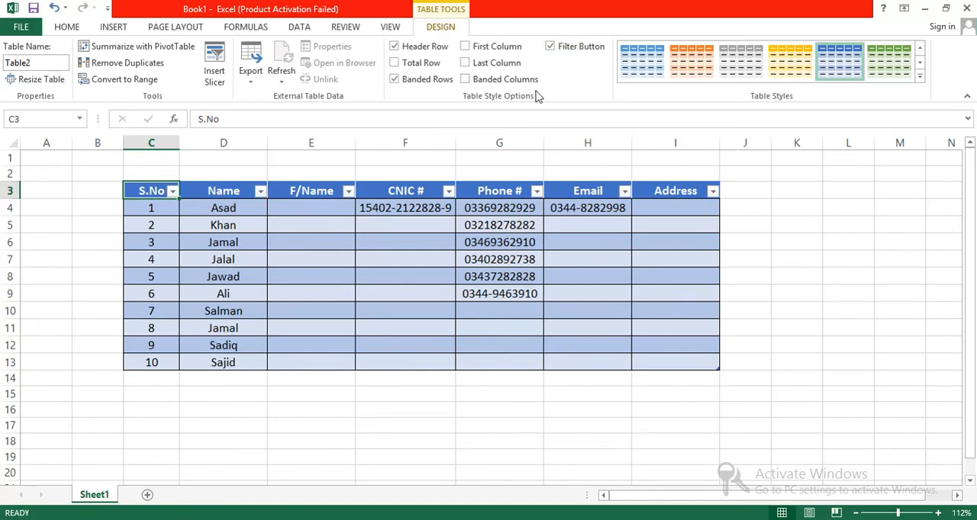
Filter the S.No column to show only serial number 4, and undo the filter
left_click(173, 192)
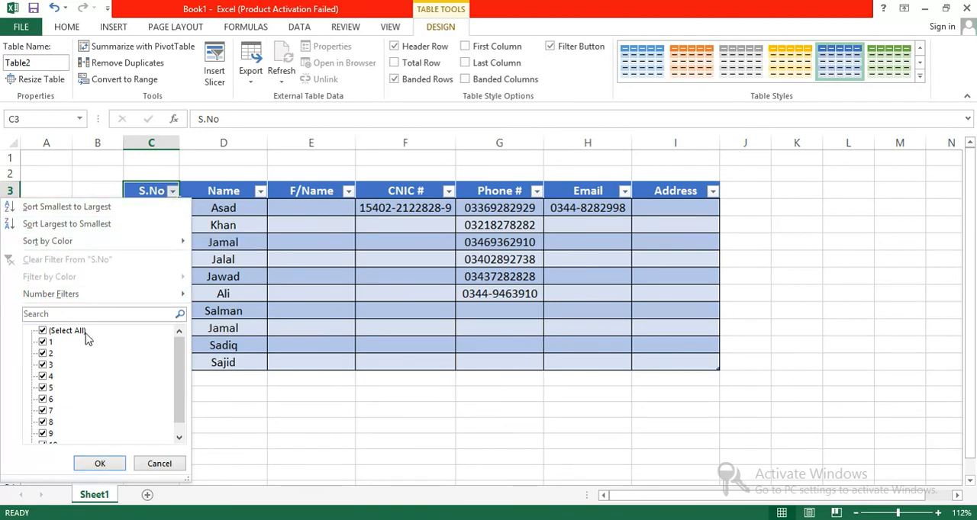
left_click(43, 381)
left_click(64, 332)
left_click(61, 331)
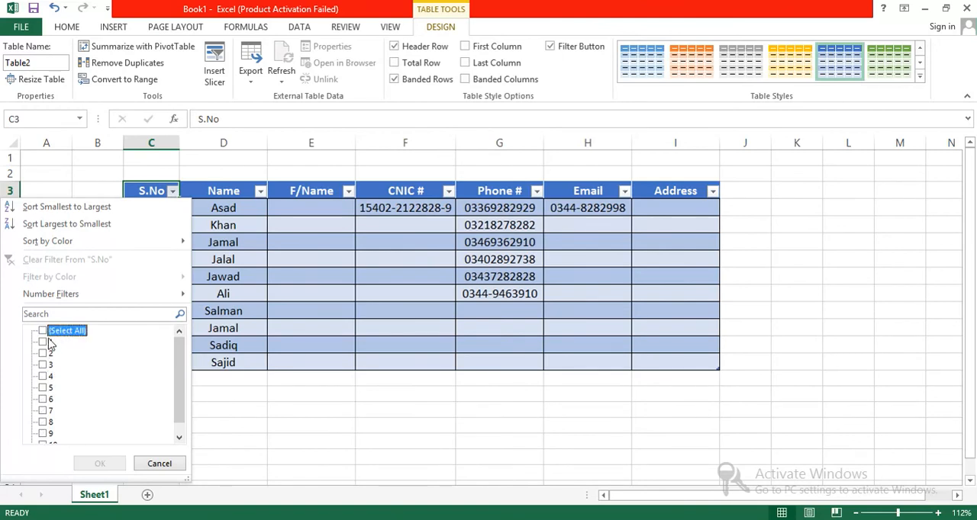
left_click(44, 377)
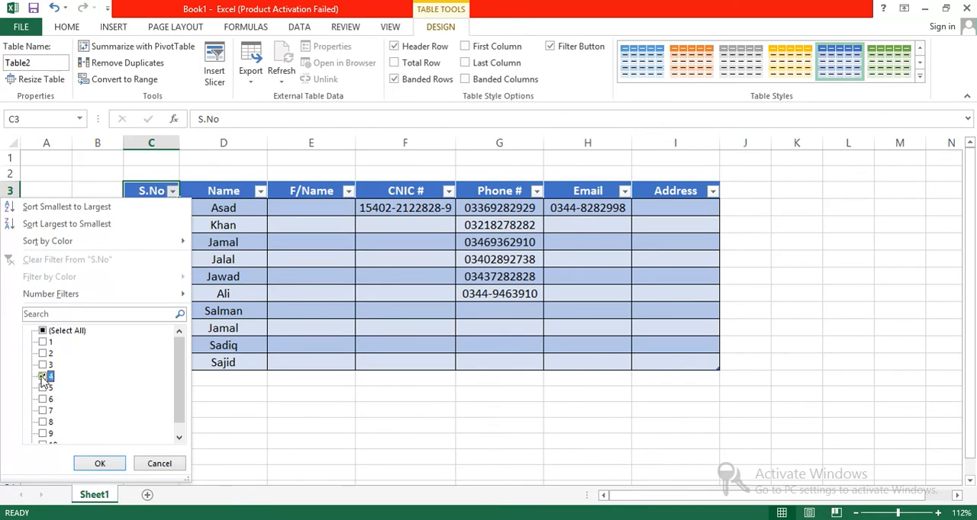
left_click(96, 463)
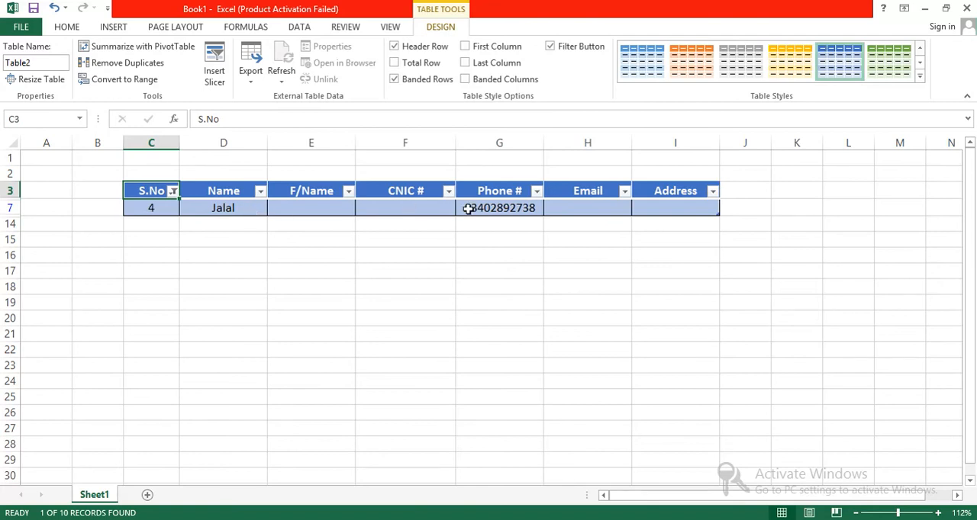
key("ctrl+z")
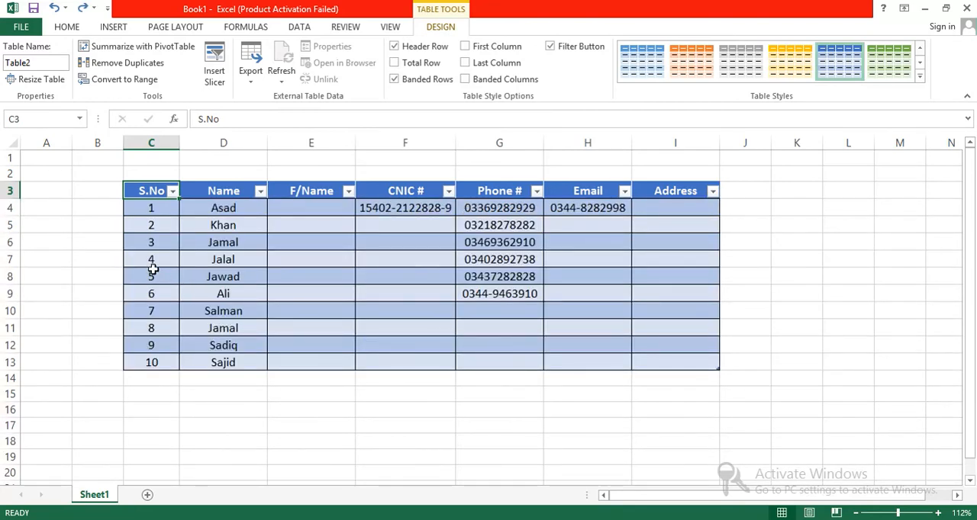
Sort the table by S.No from largest to smallest
left_click(173, 191)
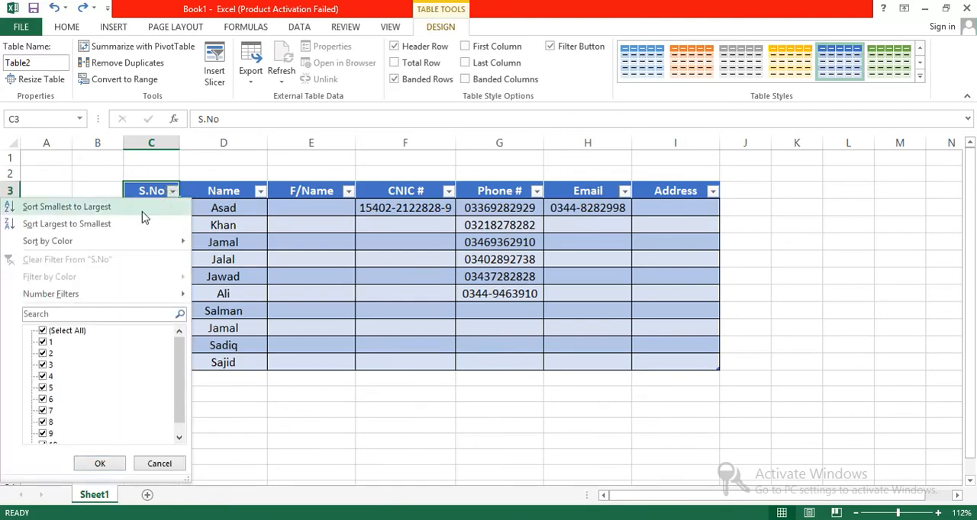
left_click(92, 223)
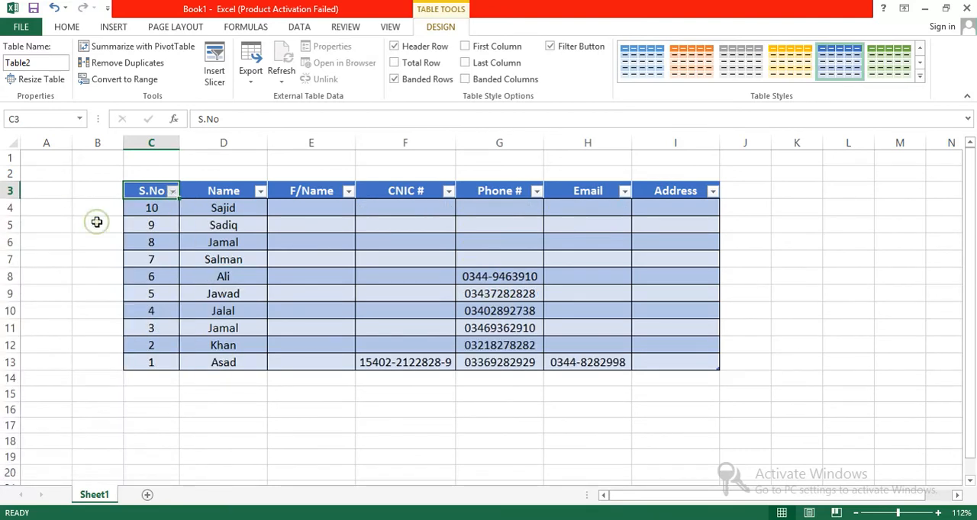
mouse_move(144, 210)
left_mouse_down()
mouse_move(152, 363)
mouse_move(152, 206)
left_mouse_up()
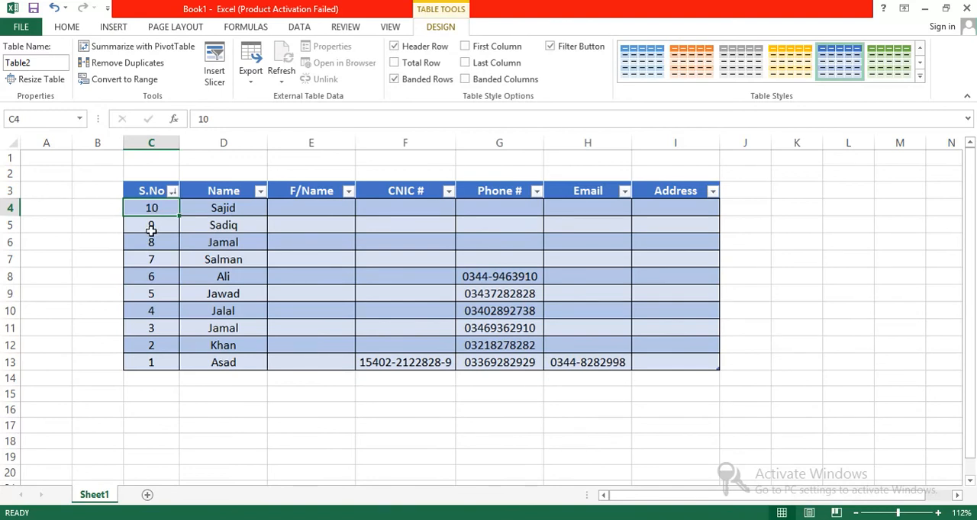
Sort the table by S.No from smallest to largest
left_click(173, 192)
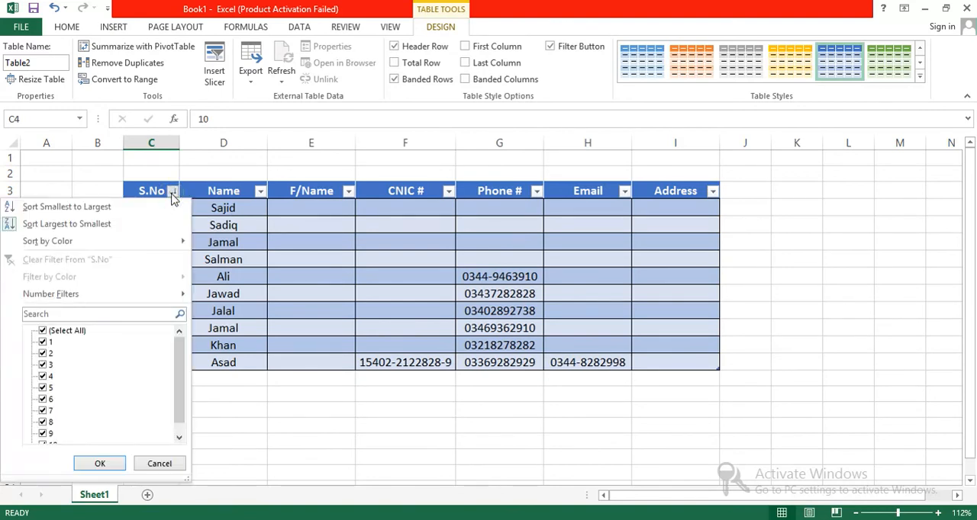
left_click(122, 213)
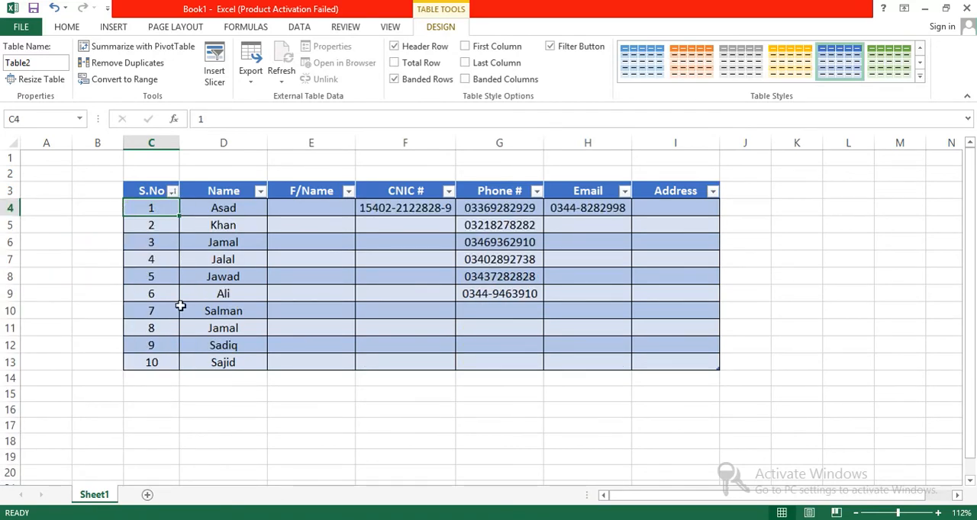
left_click_drag(131, 208, 141, 326)
Filter the Name column to one person by searching for their name, and undo the filter
left_click(237, 183)
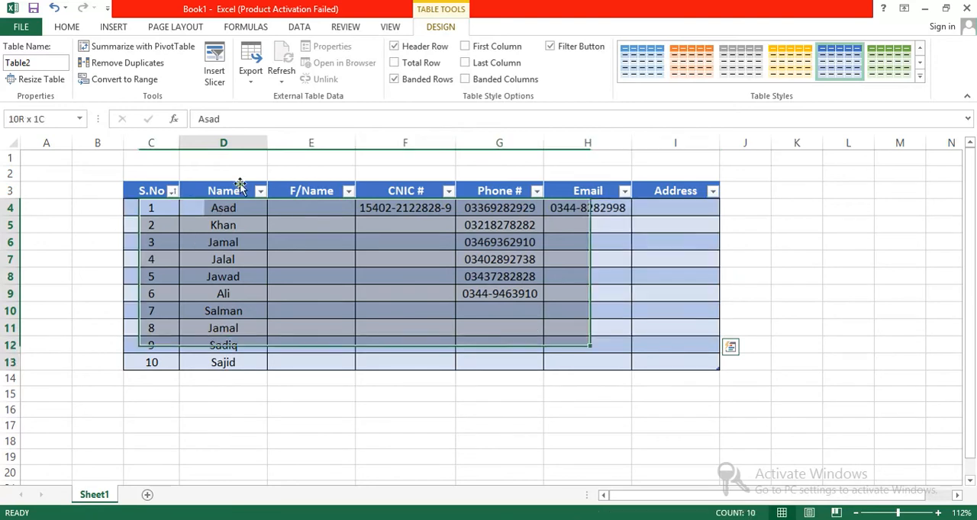
left_click(260, 191)
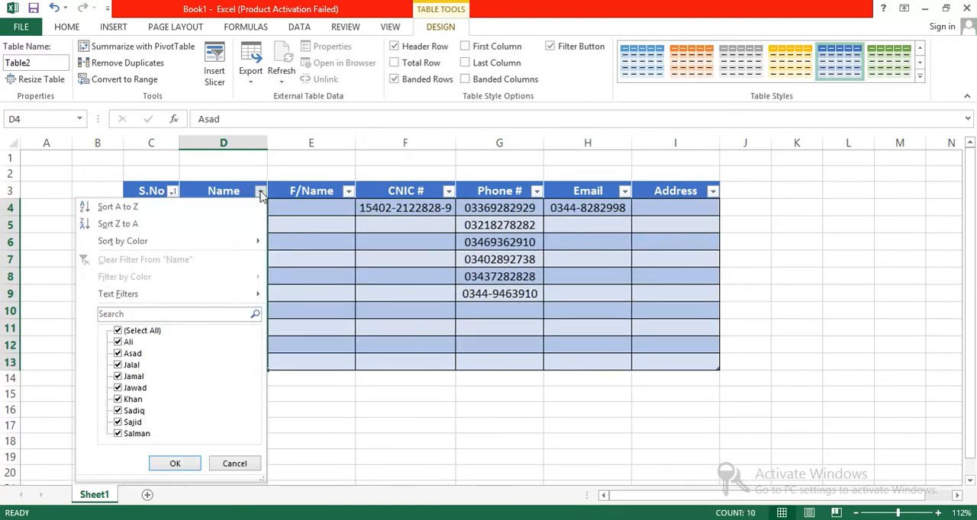
left_click(118, 334)
left_click(118, 332)
left_click(118, 422)
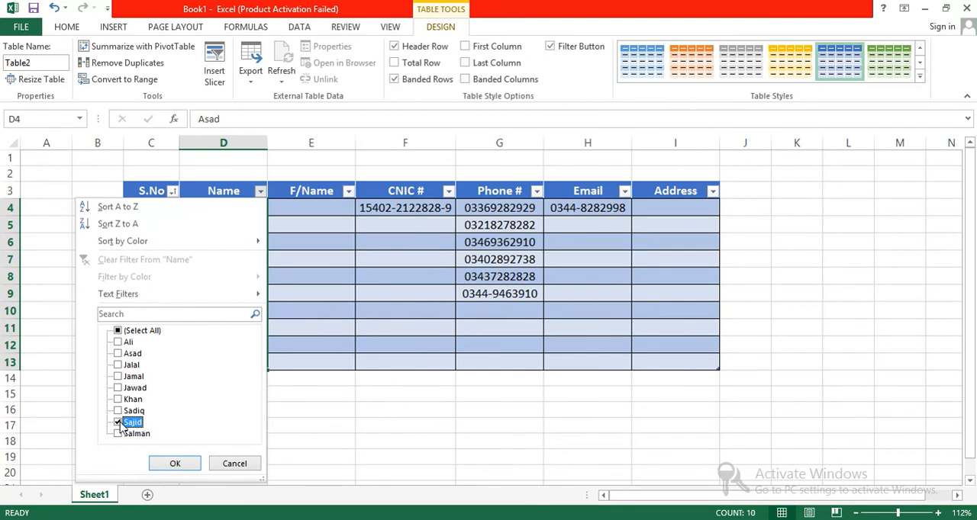
left_click(138, 315)
type("s")
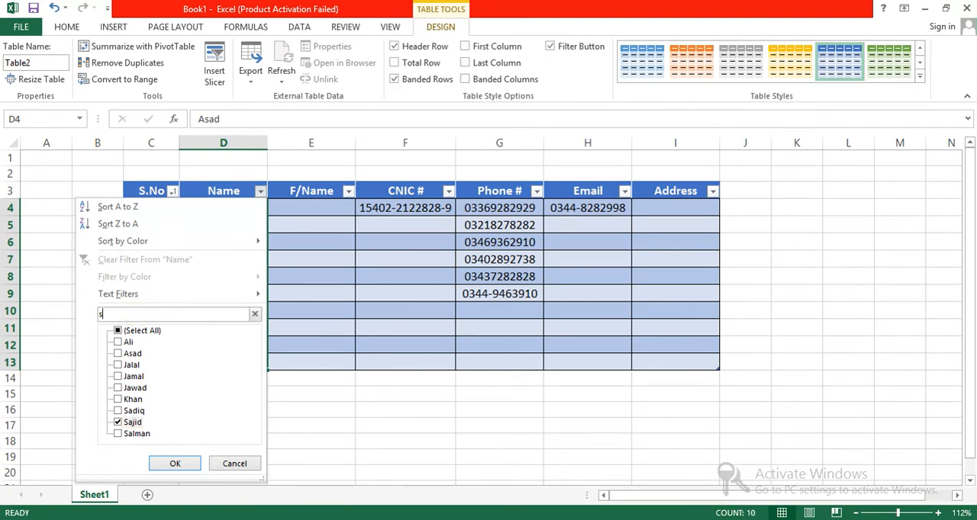
type("ajid")
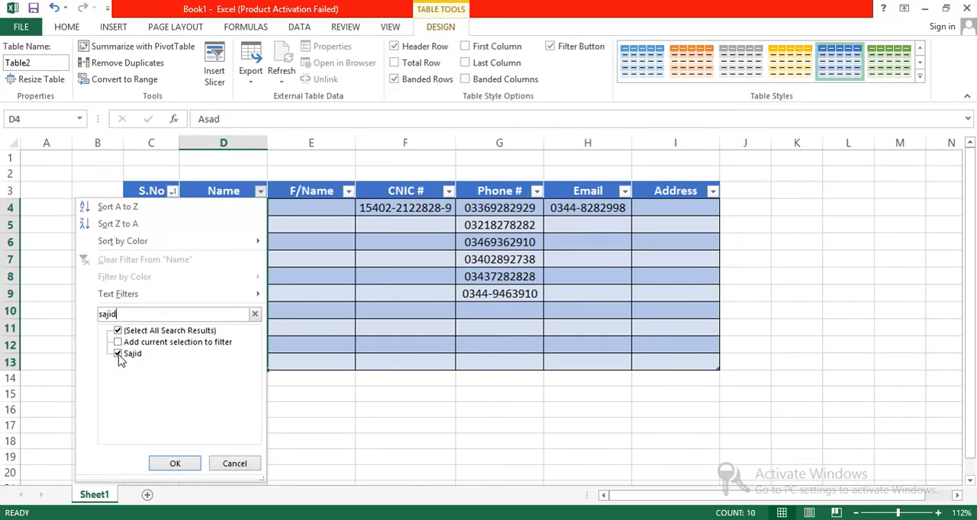
left_click(175, 461)
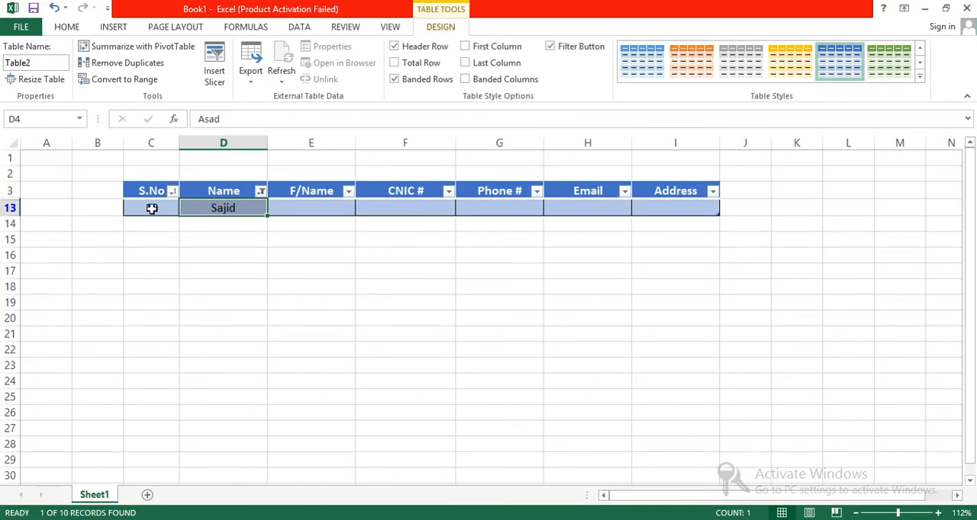
key("ctrl+z")
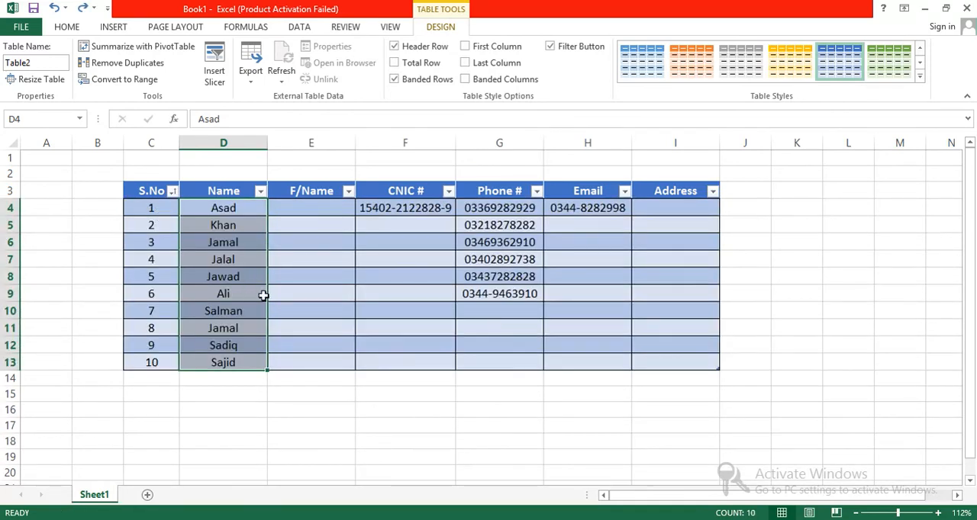
Sort the table by Name from A to Z, and re-sort it from Z to A
left_click(260, 192)
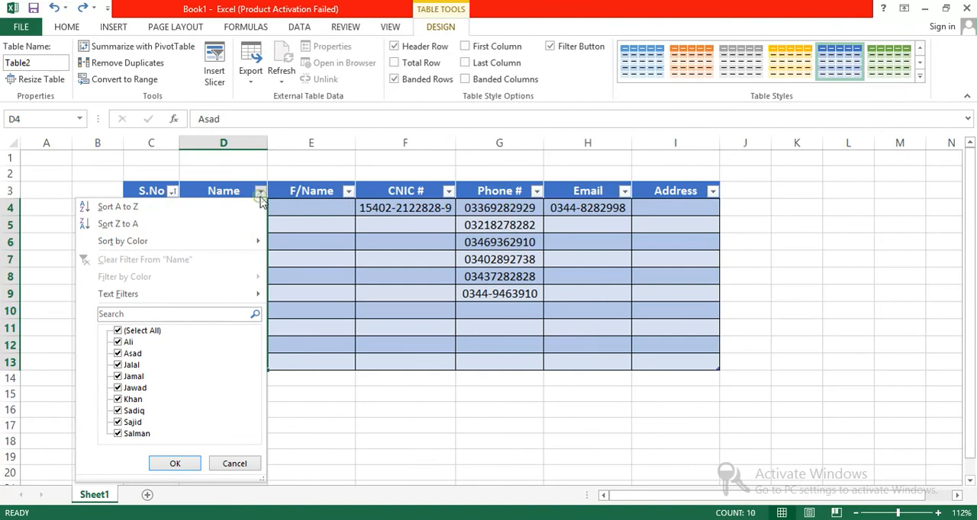
left_click(118, 207)
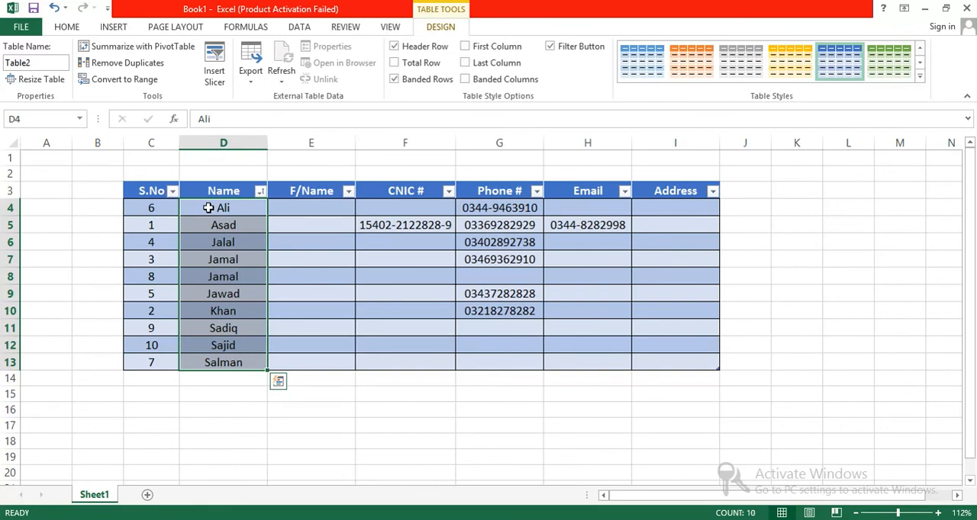
left_click(260, 191)
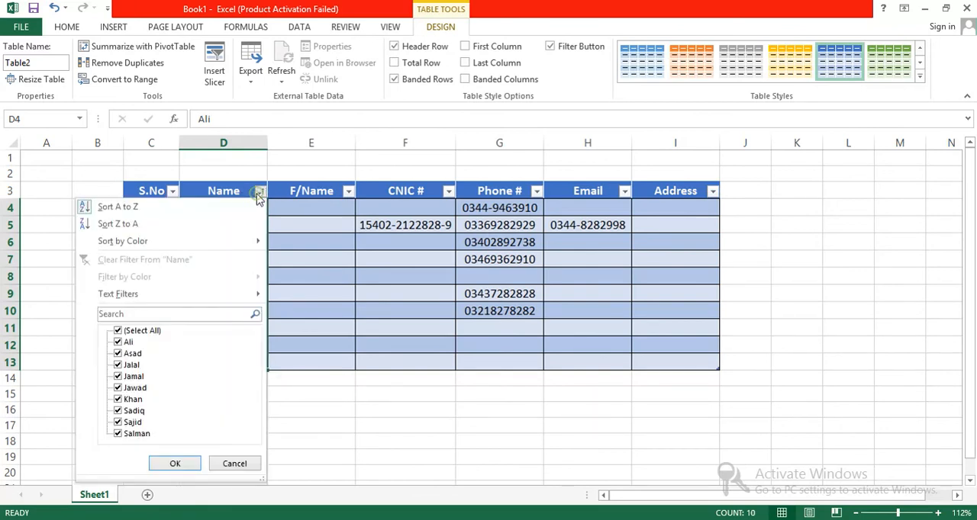
left_click(178, 226)
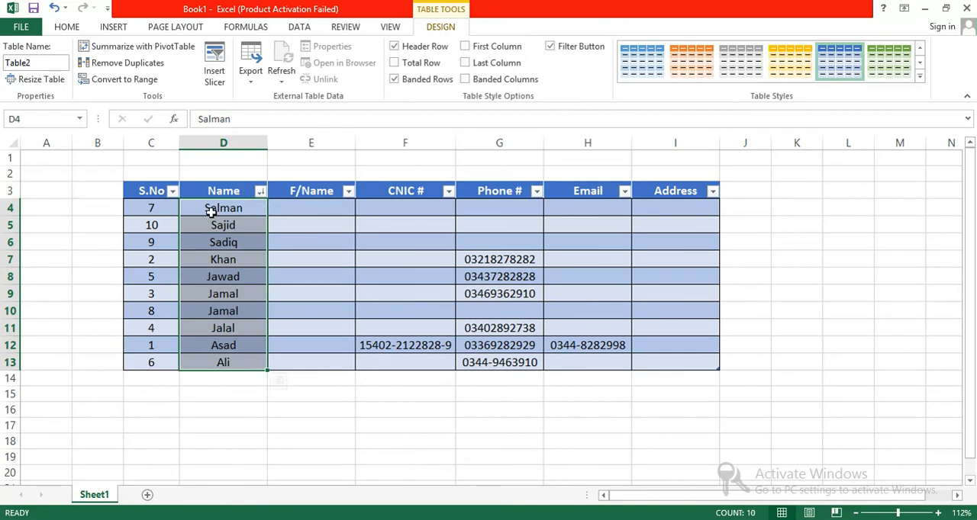
Undo both sorts by Name to return the table to its serial-number order
left_click(260, 191)
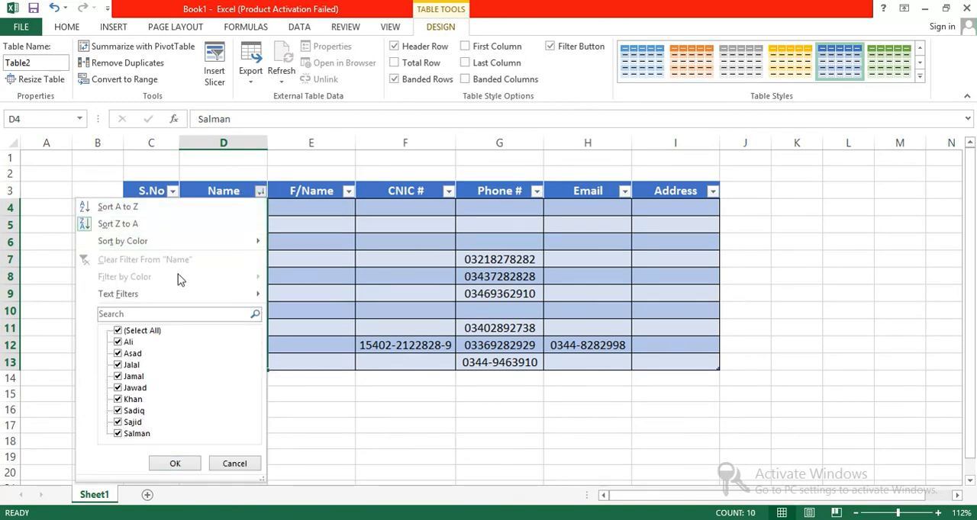
left_click(261, 193)
key("ctrl+z")
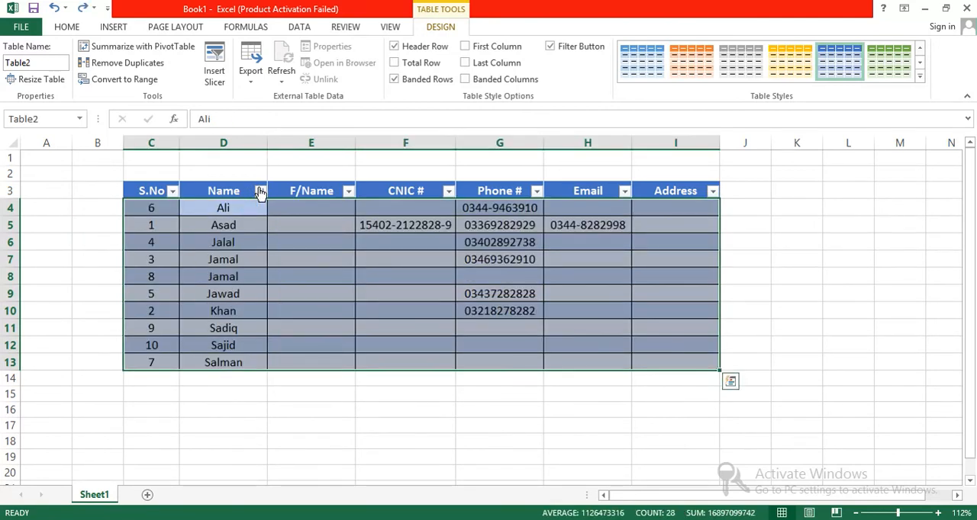
key("ctrl+z")
left_click(314, 281)
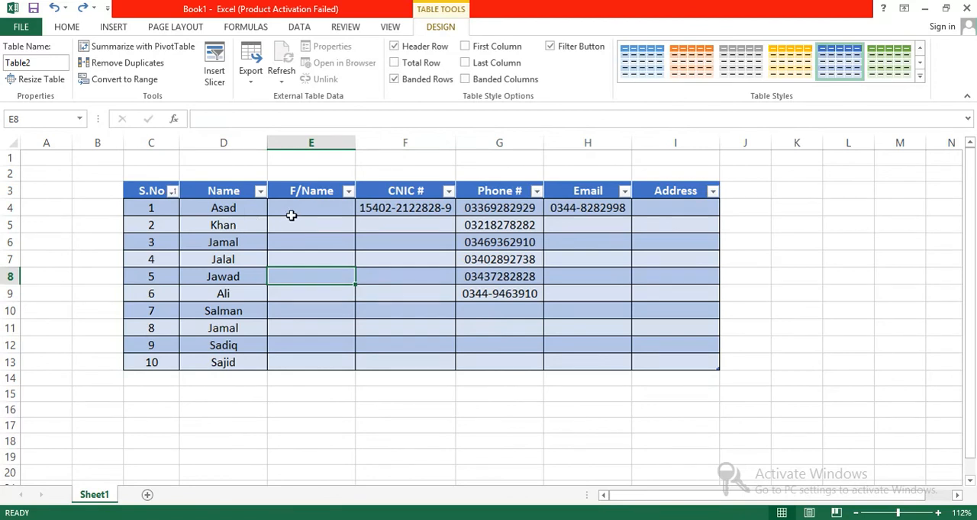
Add a total row to the table and enter 10 in its Address cell, I14
left_click(390, 209)
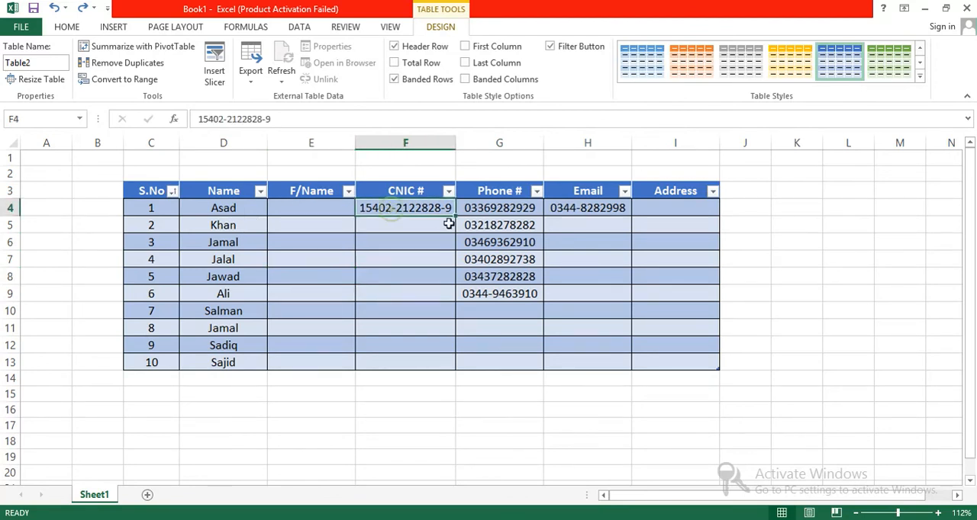
left_click(494, 214)
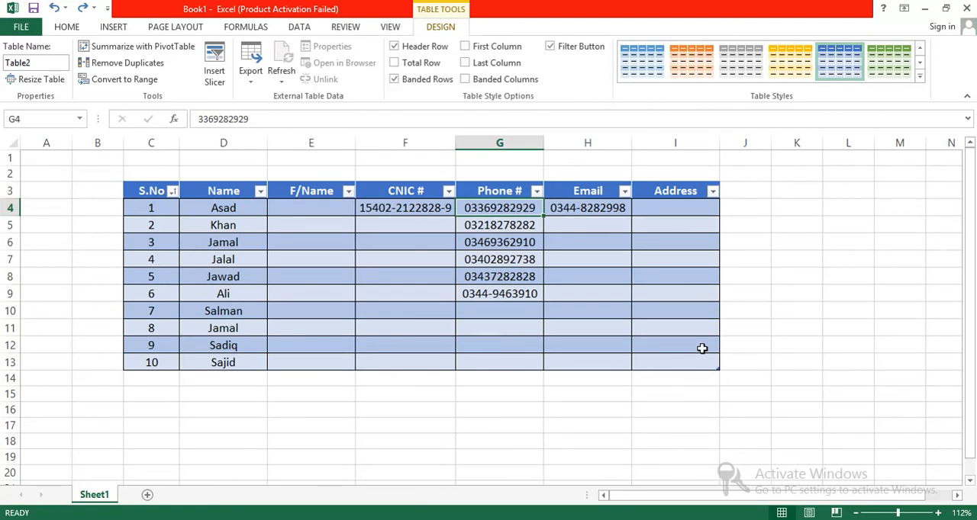
left_click(408, 64)
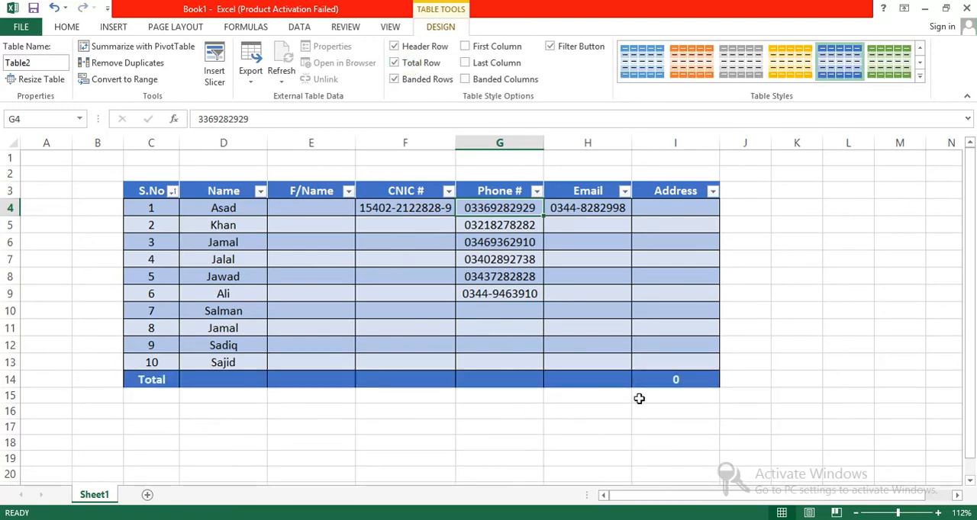
left_click(665, 379)
type("10")
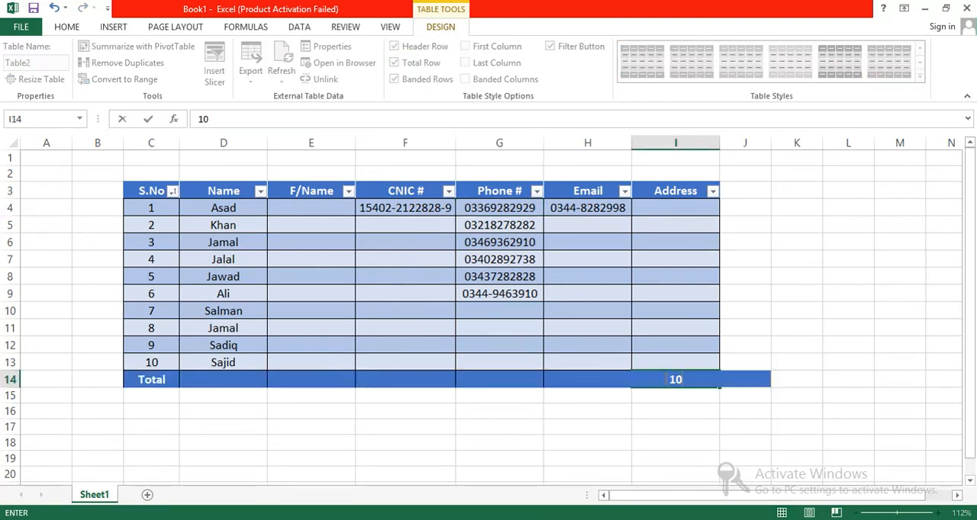
left_click(663, 422)
left_click_drag(712, 378, 128, 384)
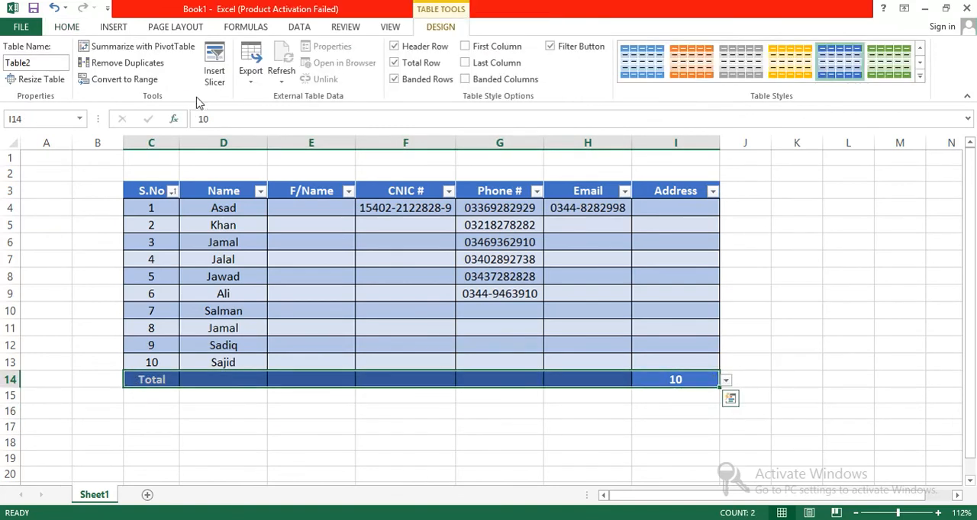
left_click(67, 27)
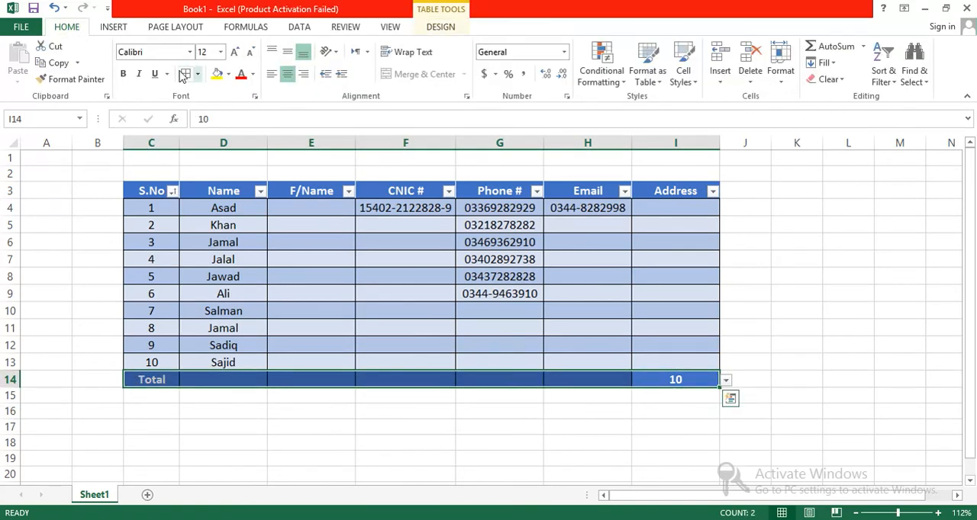
left_click(349, 425)
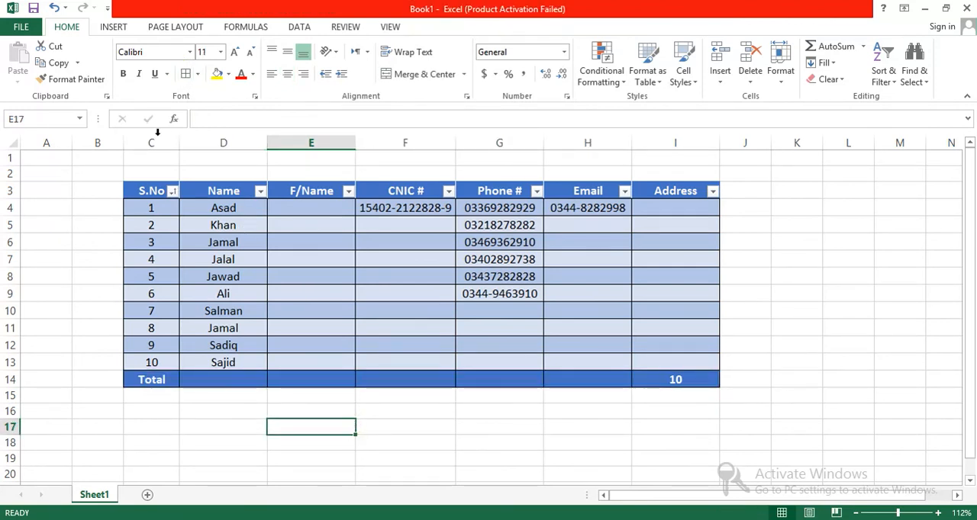
left_click(120, 31)
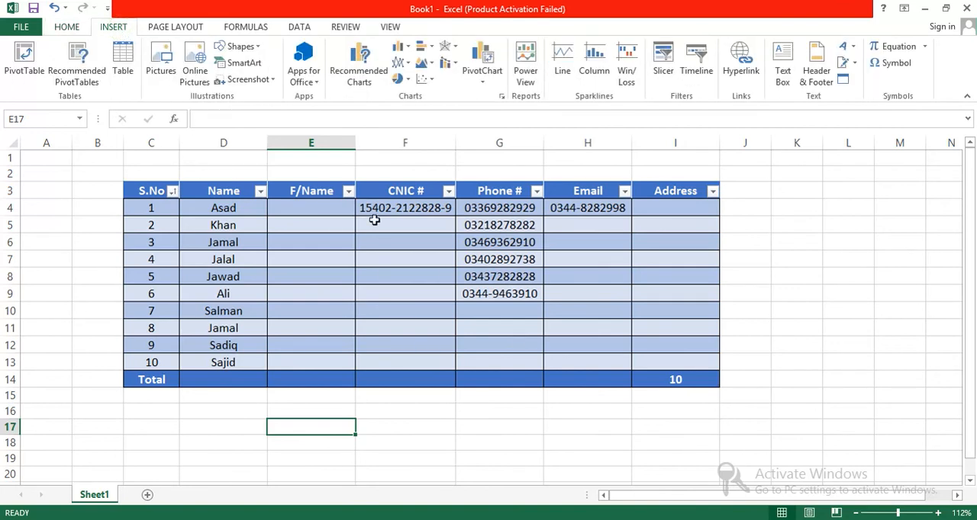